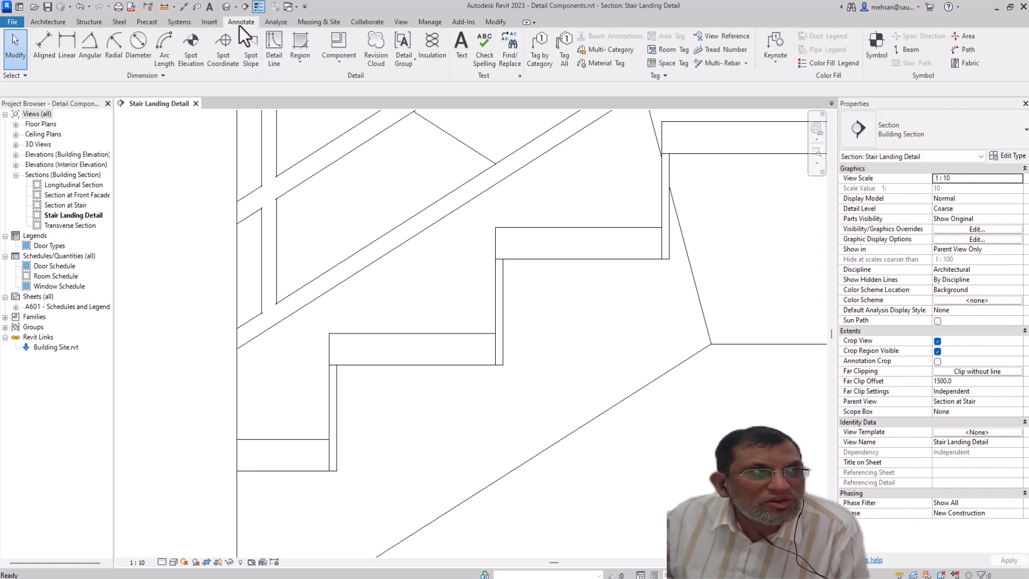
- Place an M_C-Channel-Section C250x45 detail component across the middle stair tread in the Stair Landing Detail view
{"action": "left_click", "coordinate": [340, 63]}
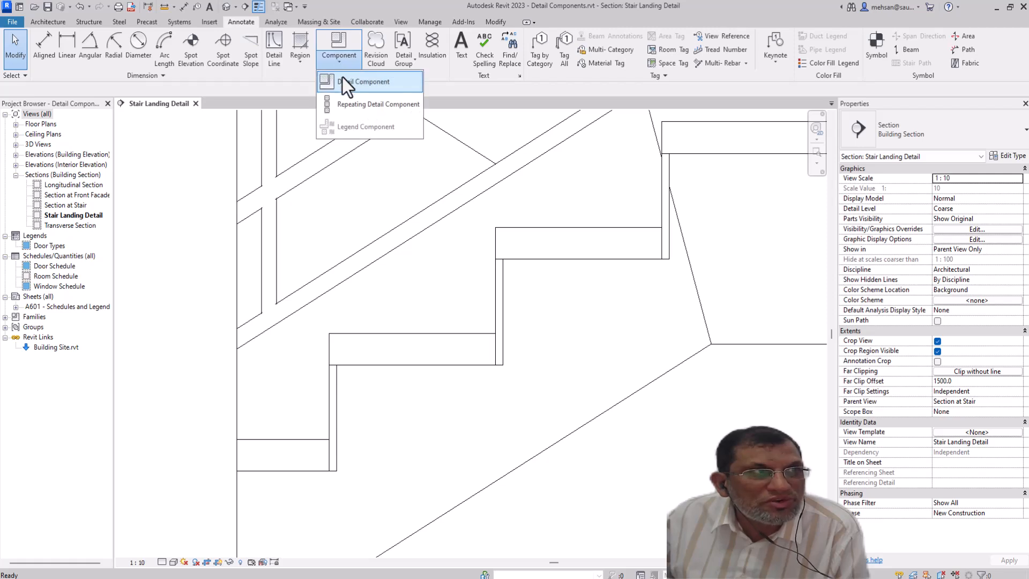
{"action": "left_click", "coordinate": [355, 82]}
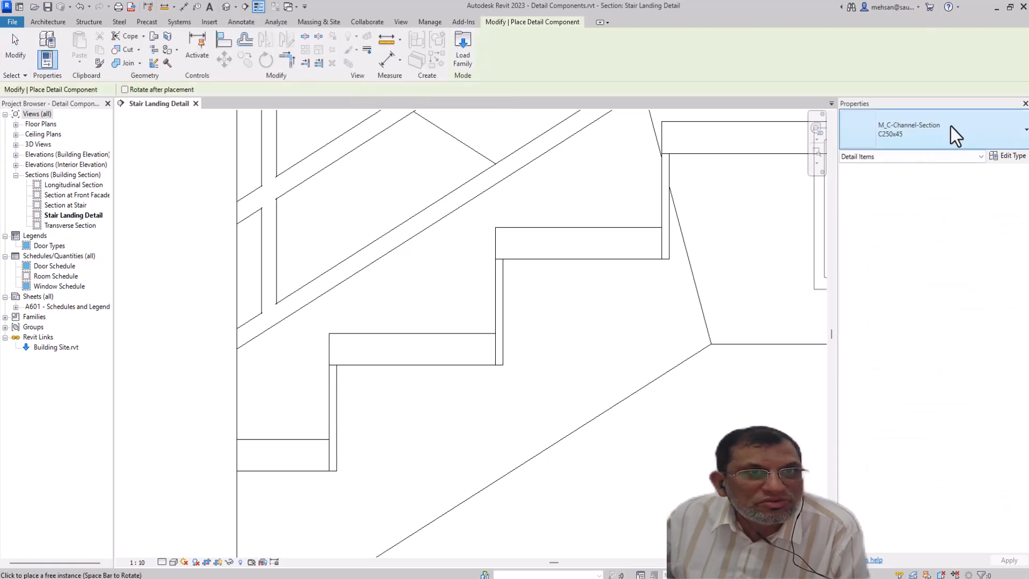
{"action": "left_click", "coordinate": [926, 144]}
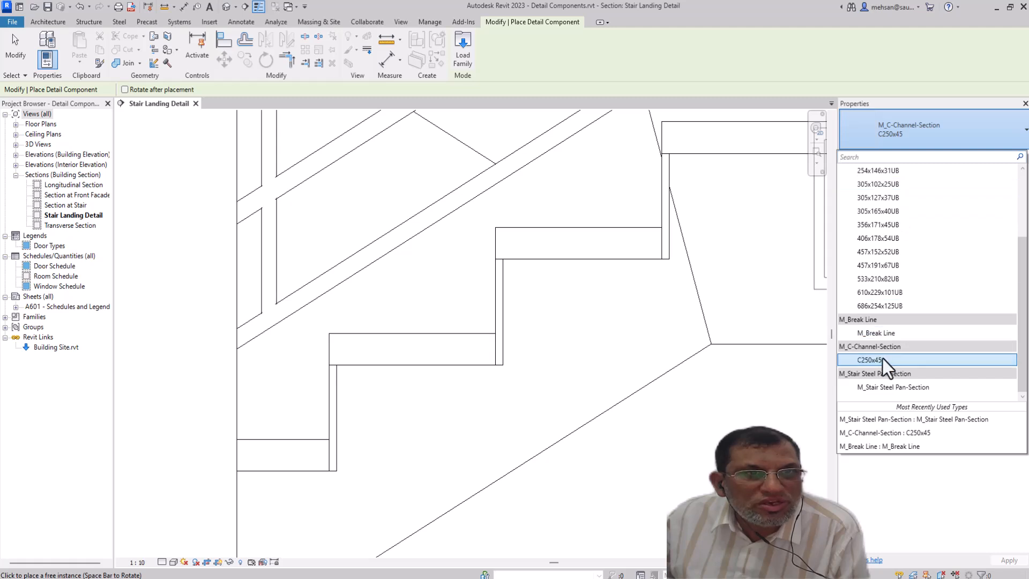
{"action": "left_click", "coordinate": [883, 362]}
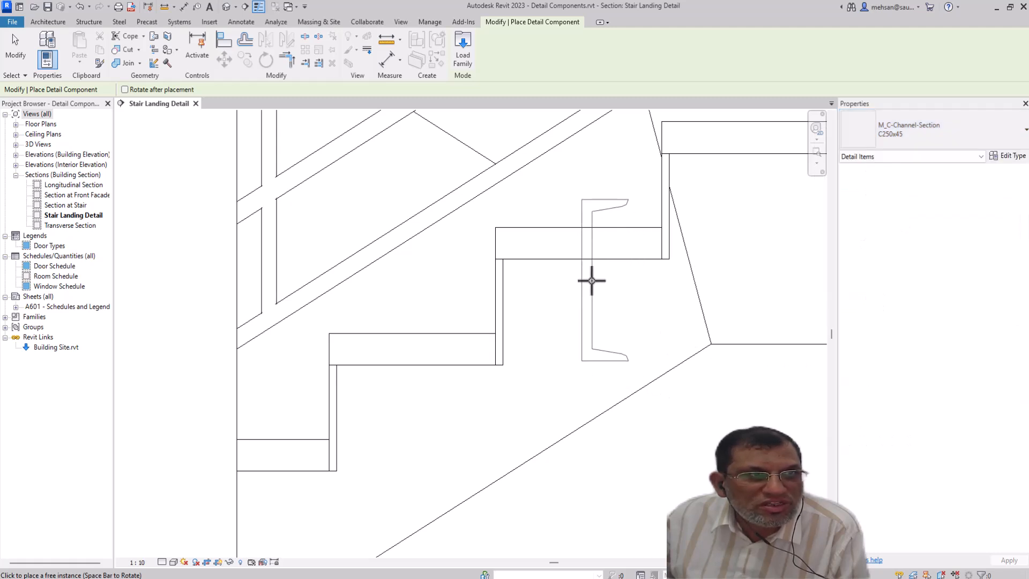
{"action": "left_click", "coordinate": [582, 250]}
{"action": "key", "text": "Escape"}
{"action": "key", "text": "Escape"}
- Inspect the hatched C250x45 channel section on the stair tread up close and delete it
{"action": "scroll", "coordinate": [577, 235], "scroll_direction": "up", "scroll_amount": 5}
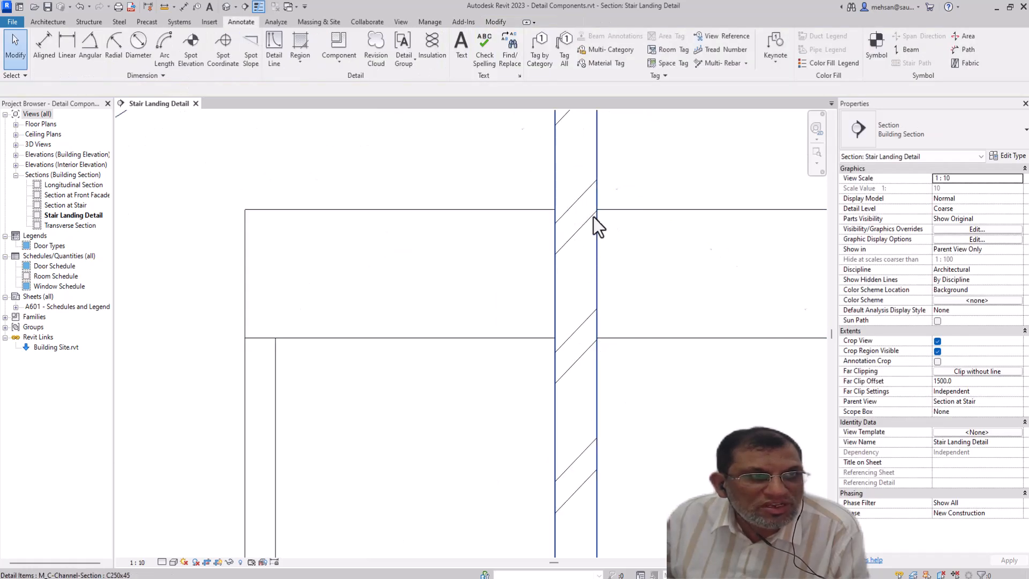
{"action": "scroll", "coordinate": [609, 302], "scroll_direction": "down", "scroll_amount": 2}
{"action": "scroll", "coordinate": [606, 305], "scroll_direction": "down", "scroll_amount": 2}
{"action": "scroll", "coordinate": [633, 233], "scroll_direction": "up", "scroll_amount": 1}
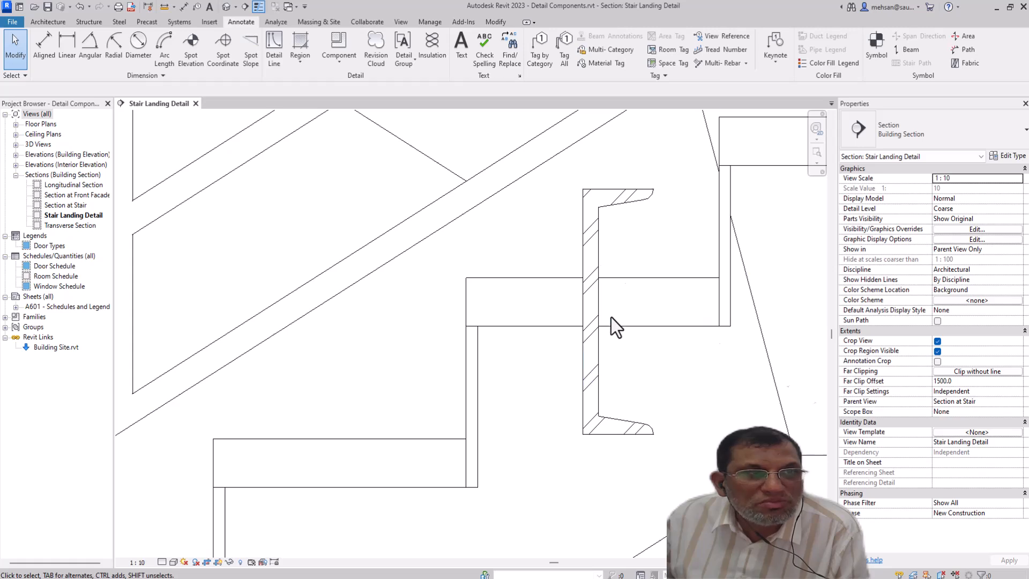
{"action": "left_click", "coordinate": [600, 238]}
{"action": "key", "text": "Delete"}
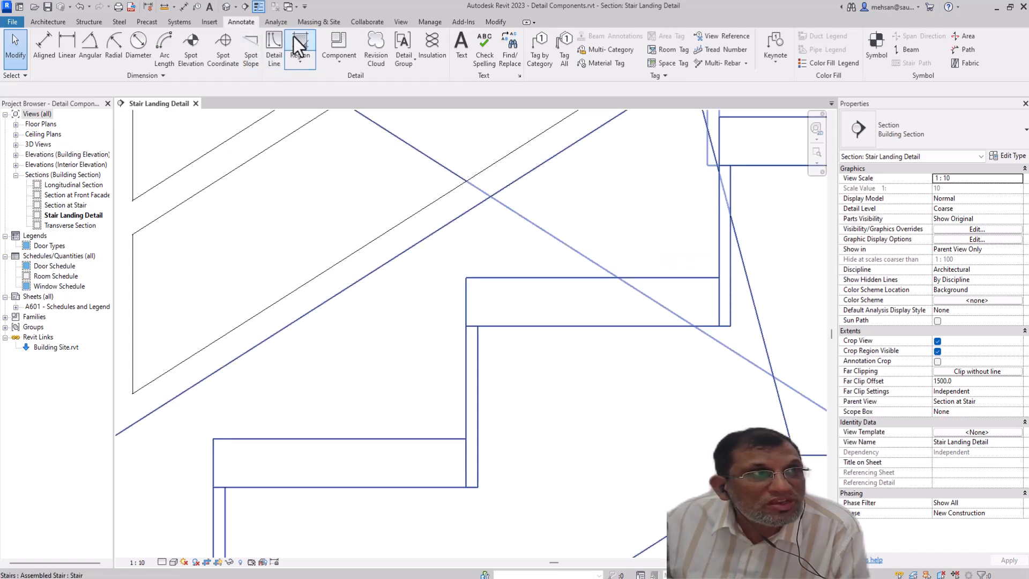
- Start a detail component, open the family loading dialog and go up from 05517-Metal Stairs to the Libraries folder
{"action": "left_click", "coordinate": [345, 60]}
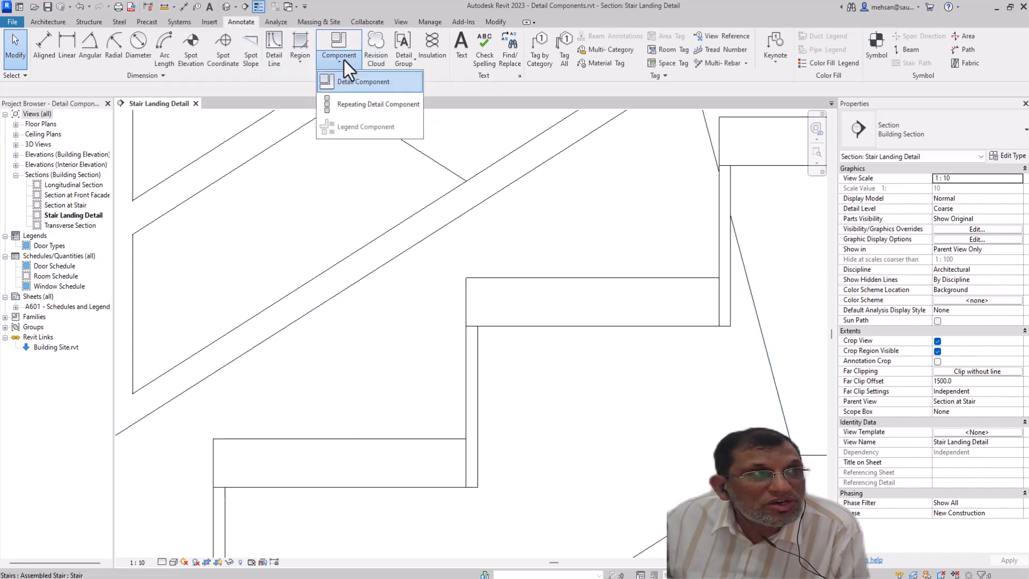
{"action": "left_click", "coordinate": [362, 84]}
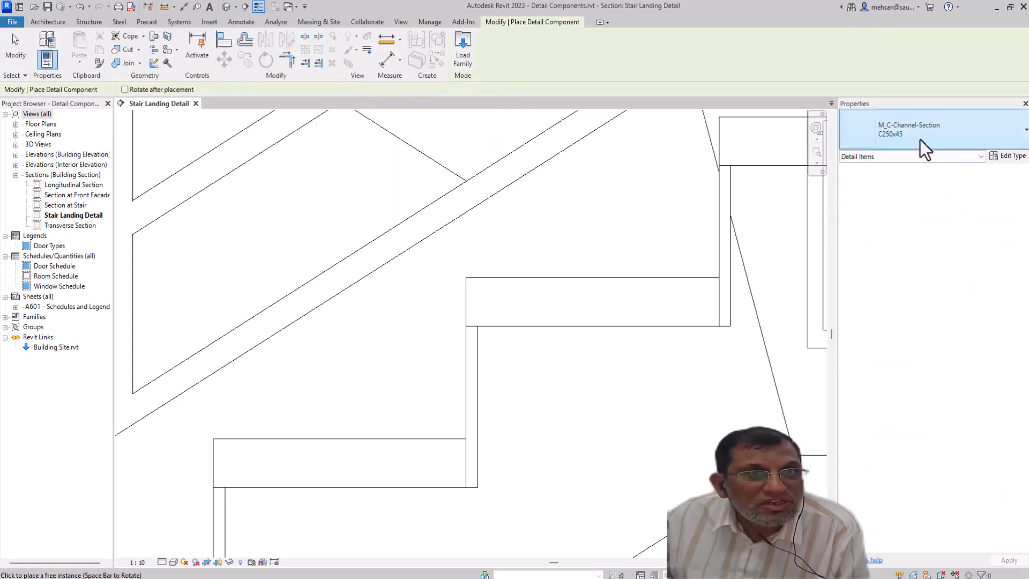
{"action": "left_click", "coordinate": [464, 60]}
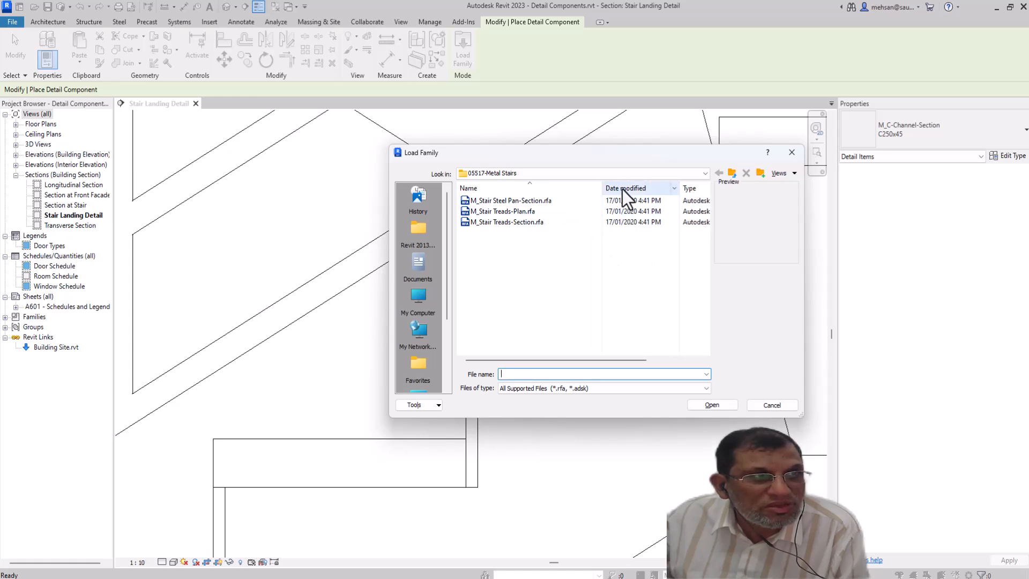
{"action": "left_click", "coordinate": [731, 172]}
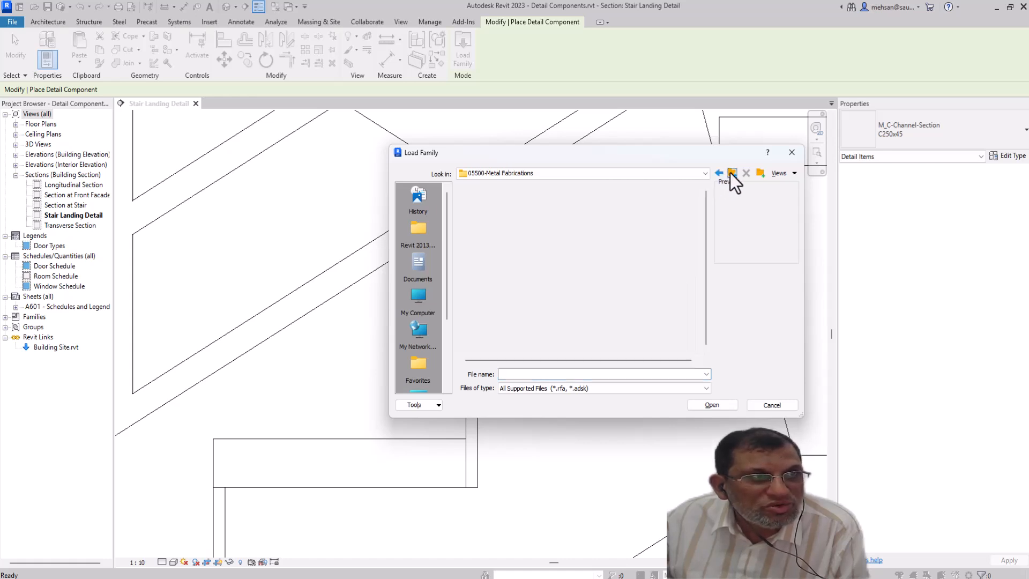
{"action": "left_click", "coordinate": [730, 173]}
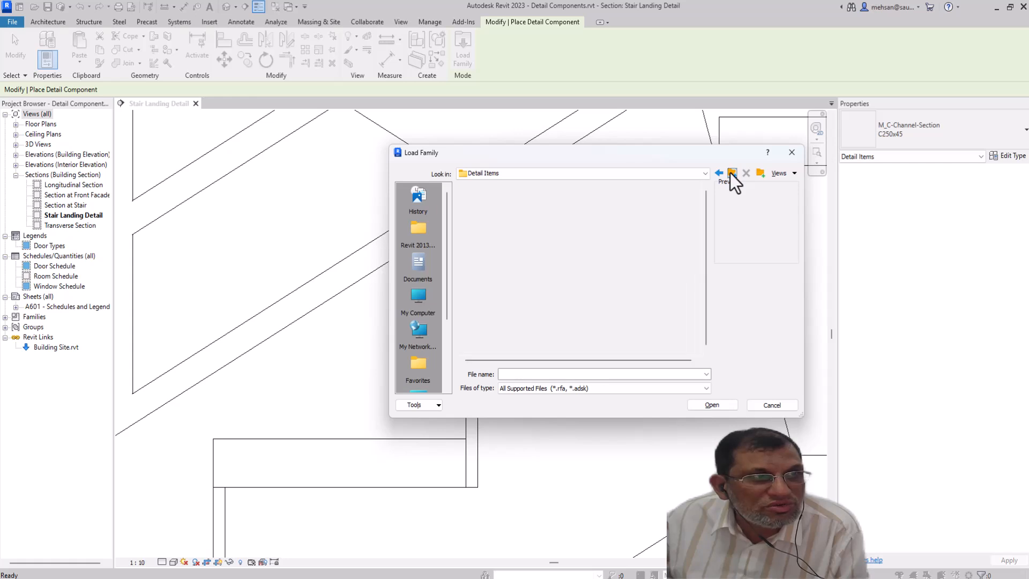
{"action": "left_click", "coordinate": [730, 173]}
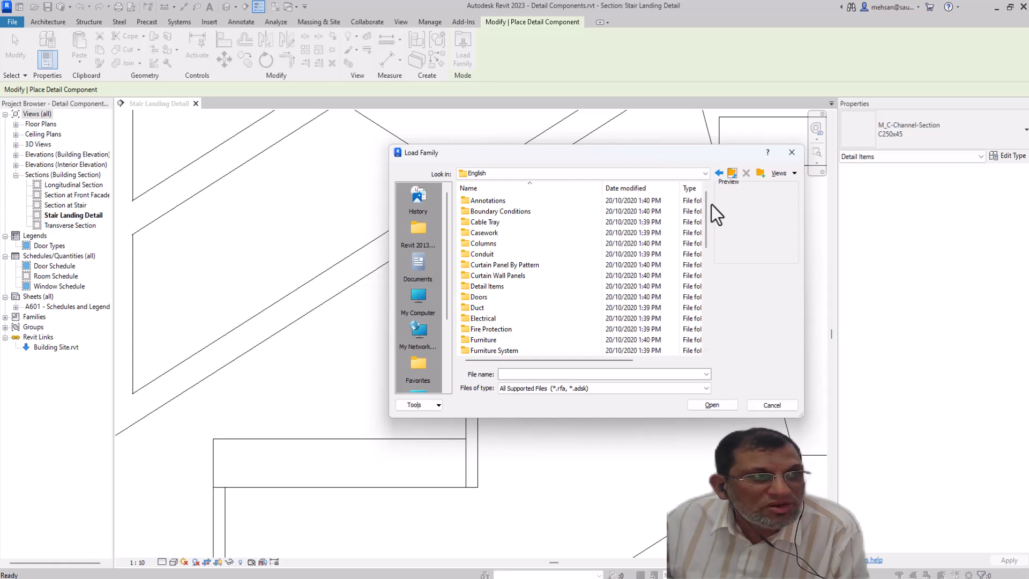
{"action": "left_click", "coordinate": [735, 175]}
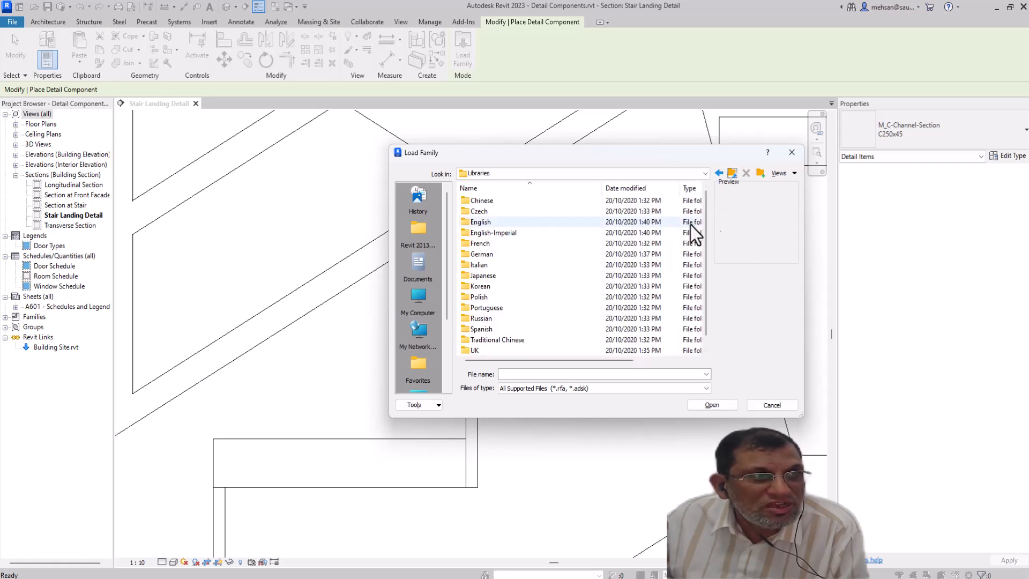
- Load M_Stair Steel Pan-Section.rfa from English, Detail Items, Div 05-Metals, 05500-Metal Fabrications, 05517-Metal Stairs, and leave the placement command
{"action": "double_click", "coordinate": [485, 223]}
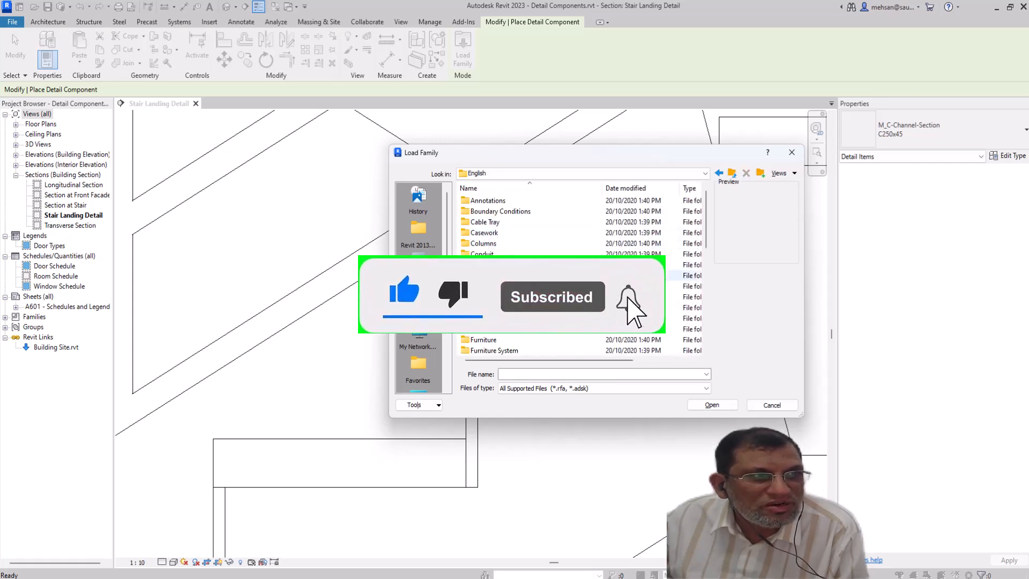
{"action": "double_click", "coordinate": [485, 286]}
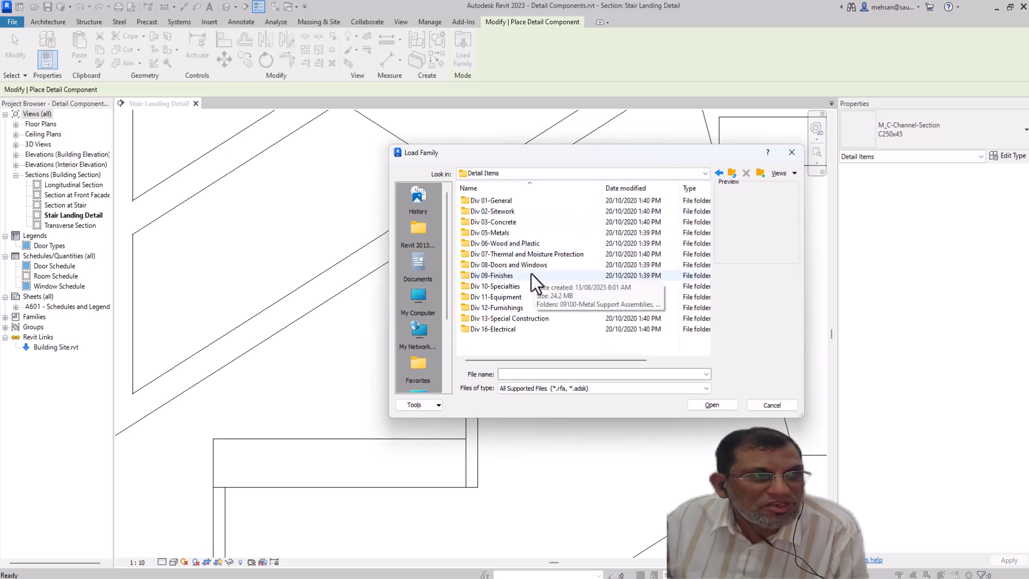
{"action": "left_click", "coordinate": [493, 232]}
{"action": "double_click", "coordinate": [493, 231]}
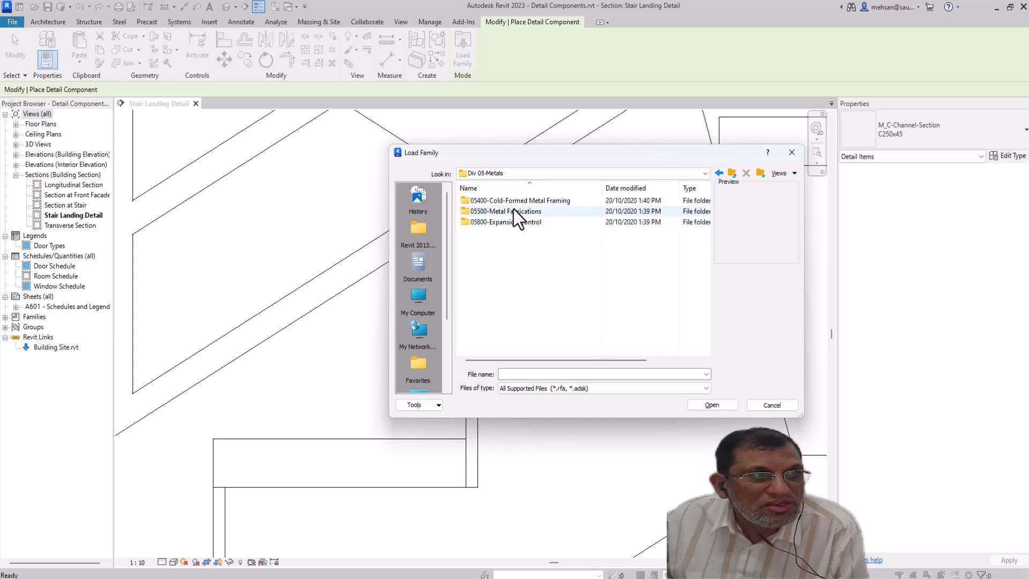
{"action": "double_click", "coordinate": [501, 214]}
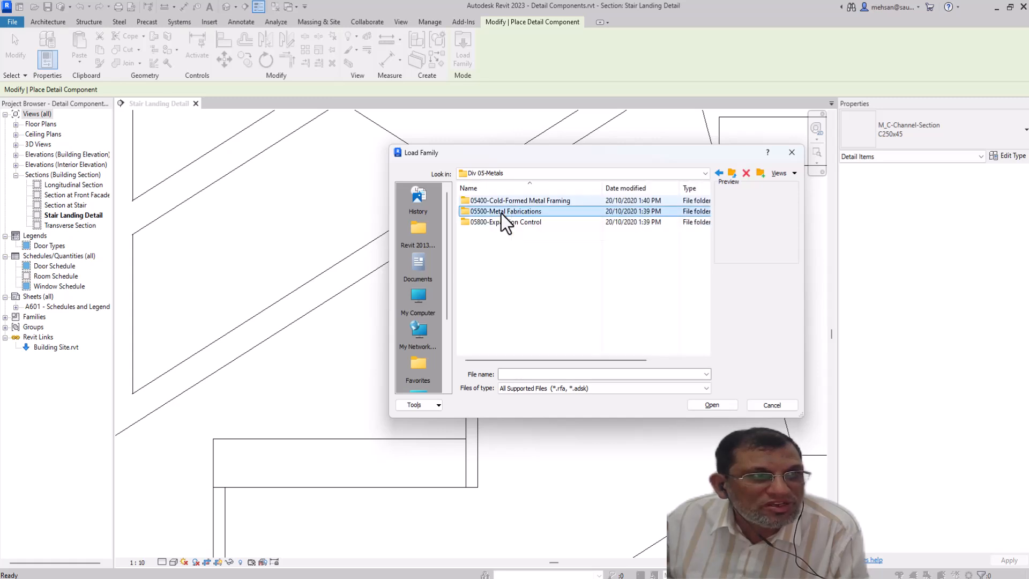
{"action": "double_click", "coordinate": [504, 203]}
{"action": "left_click", "coordinate": [528, 203]}
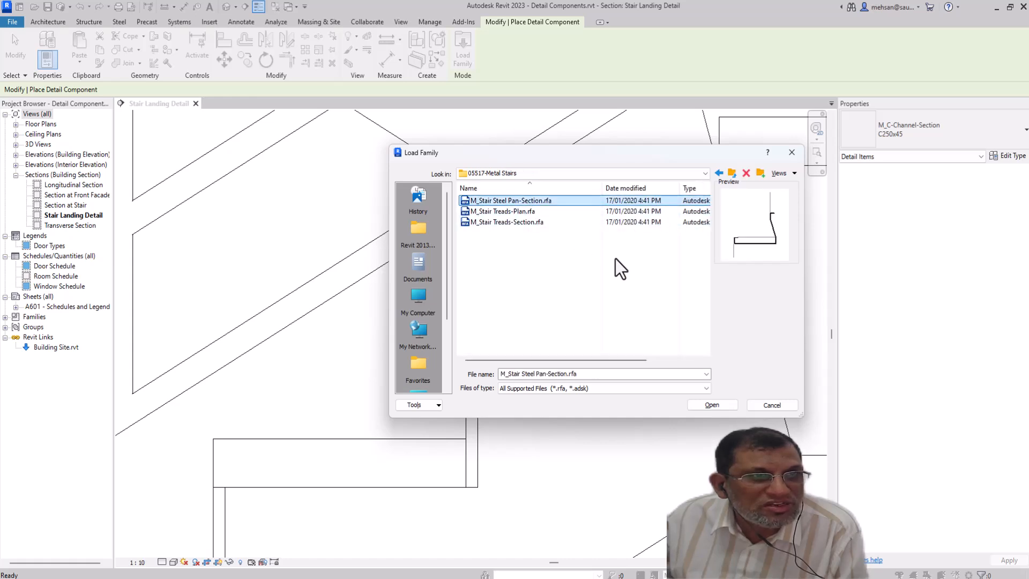
{"action": "left_click", "coordinate": [712, 405]}
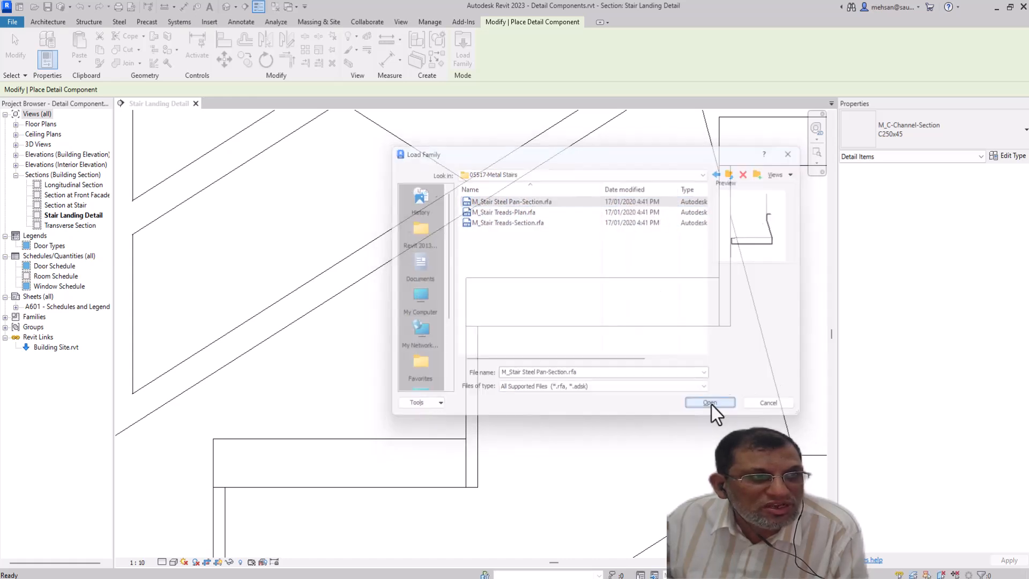
{"action": "scroll", "coordinate": [599, 306], "scroll_direction": "up", "scroll_amount": 5}
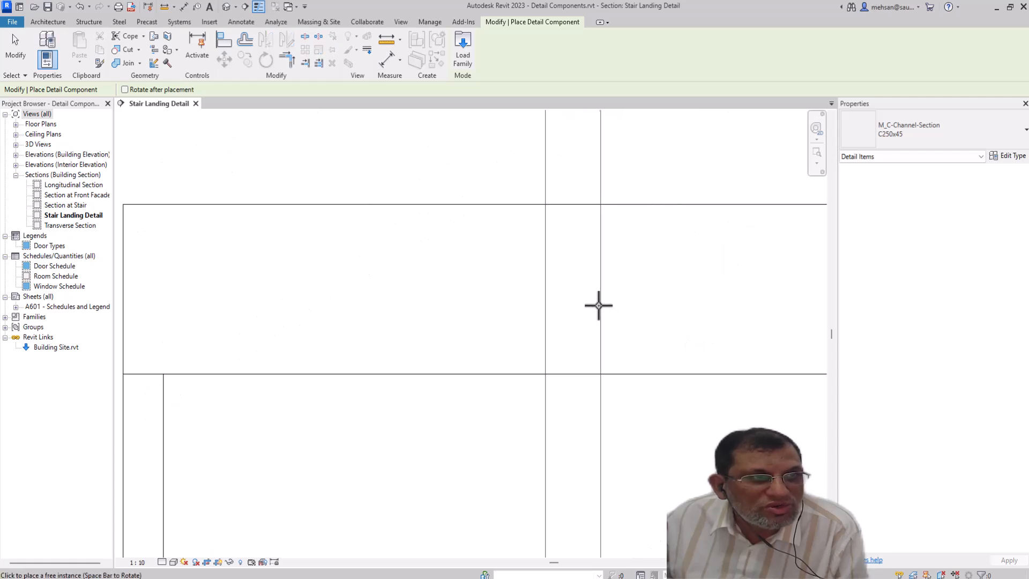
{"action": "key", "text": "Escape"}
{"action": "scroll", "coordinate": [595, 341], "scroll_direction": "down", "scroll_amount": 6}
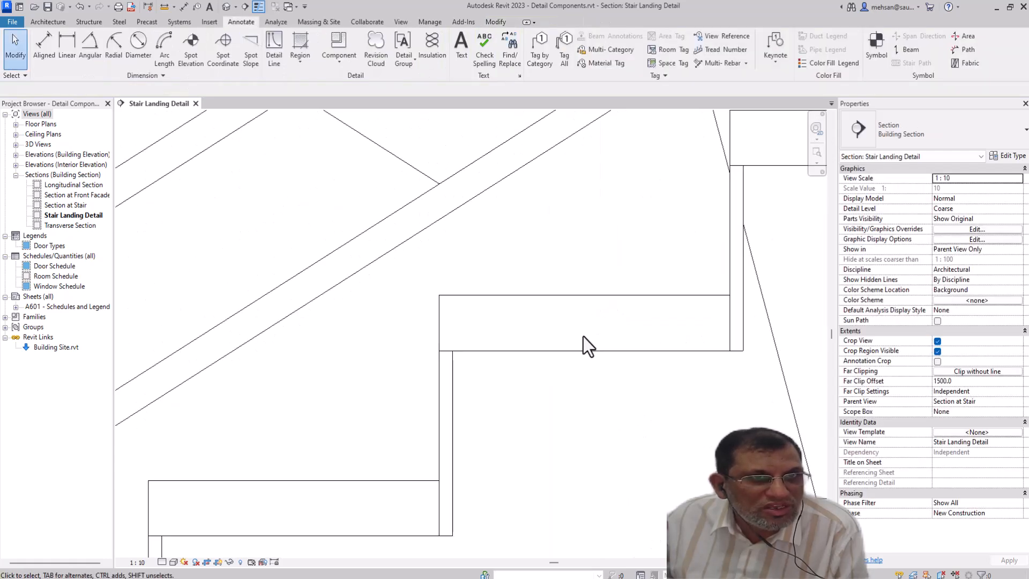
{"action": "scroll", "coordinate": [706, 350], "scroll_direction": "up", "scroll_amount": 4}
{"action": "scroll", "coordinate": [705, 348], "scroll_direction": "up", "scroll_amount": 1}
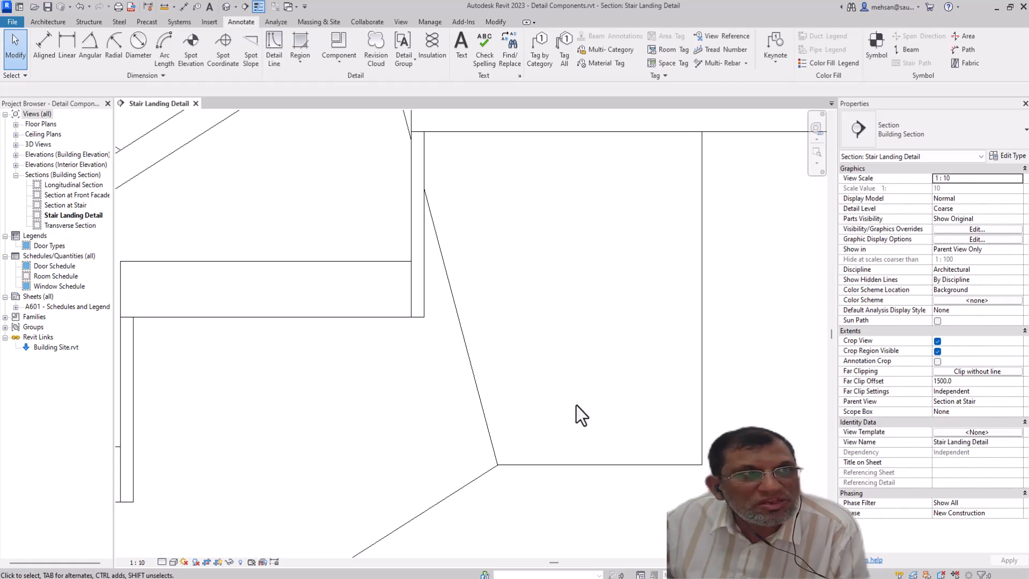
{"action": "left_click", "coordinate": [340, 62]}
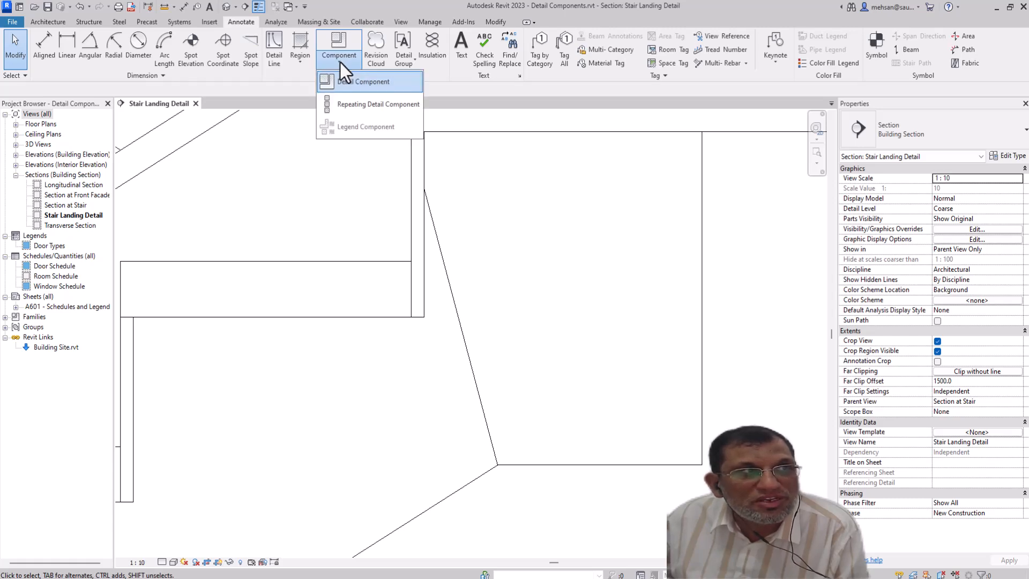
{"action": "left_click", "coordinate": [353, 84]}
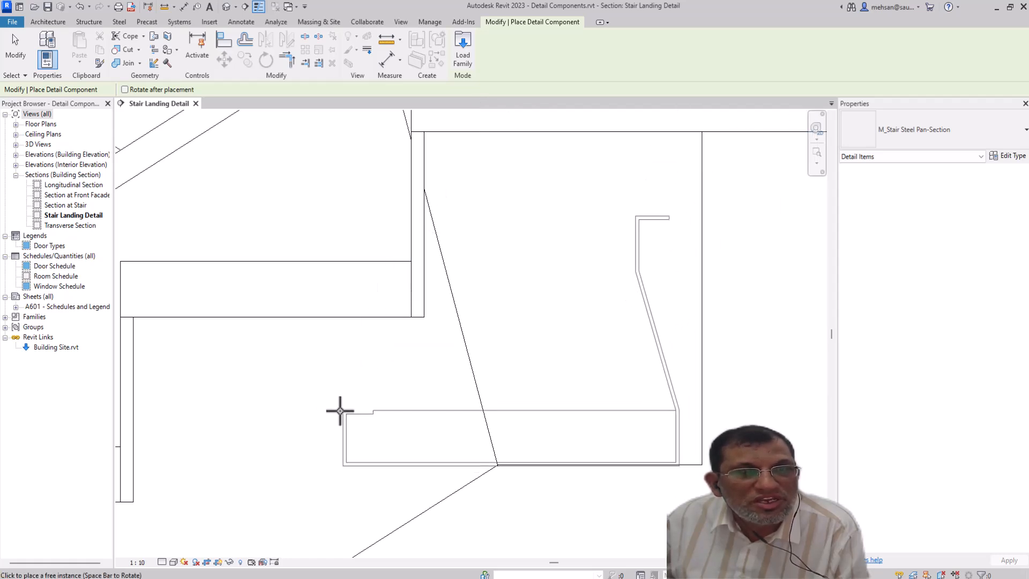
{"action": "key", "text": "Escape"}
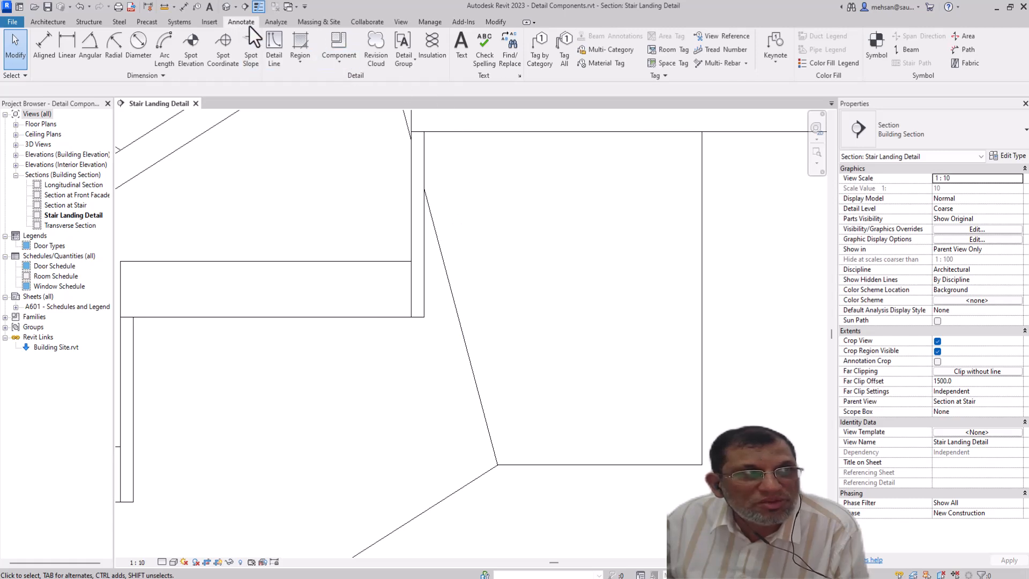
- Restart the detail component command and browse for a family to load from the top-level Libraries folder
{"action": "left_click", "coordinate": [342, 62]}
{"action": "left_click", "coordinate": [356, 81]}
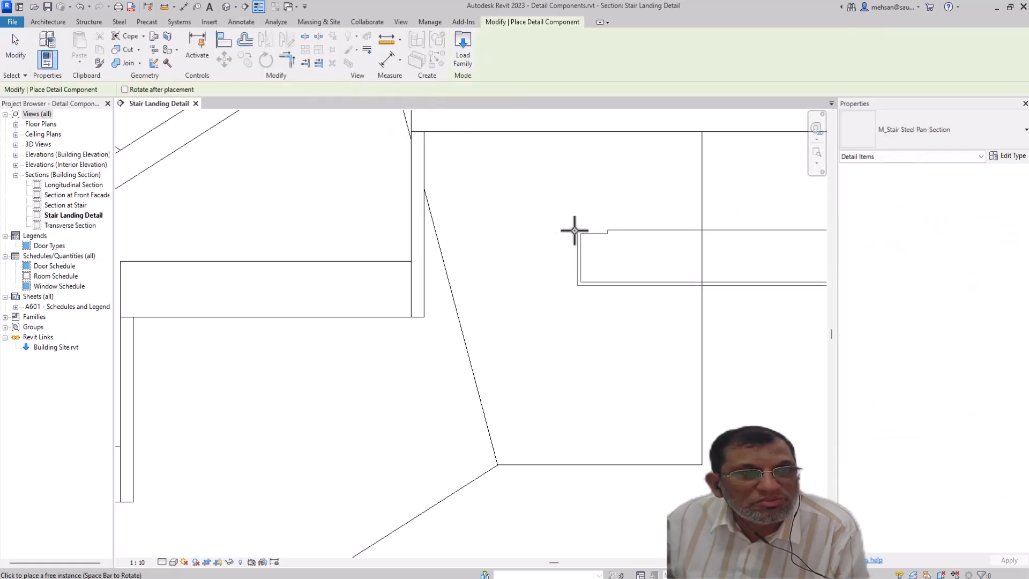
{"action": "left_click", "coordinate": [462, 57]}
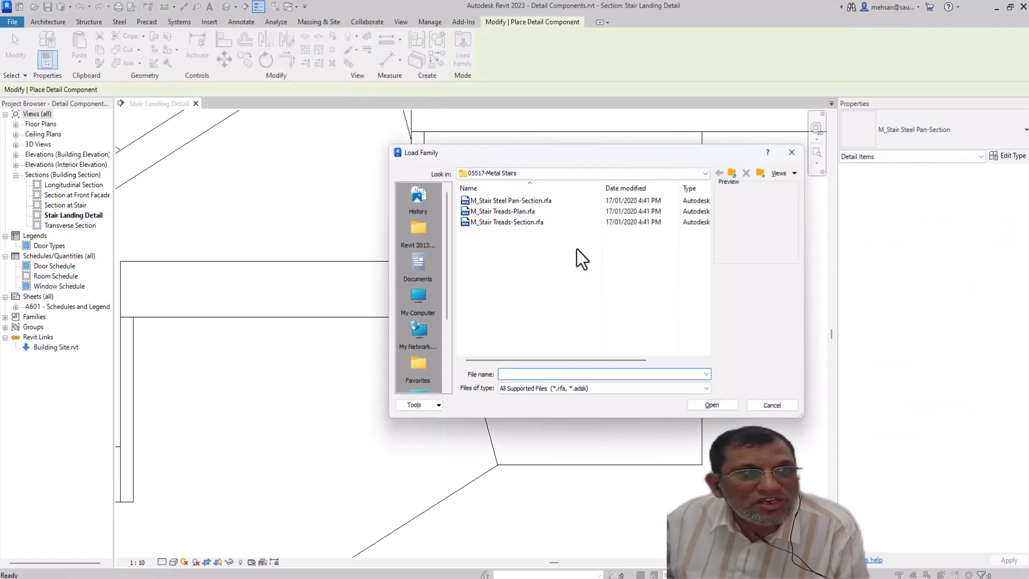
{"action": "left_click", "coordinate": [734, 173]}
{"action": "left_click", "coordinate": [733, 173]}
{"action": "left_click", "coordinate": [733, 173]}
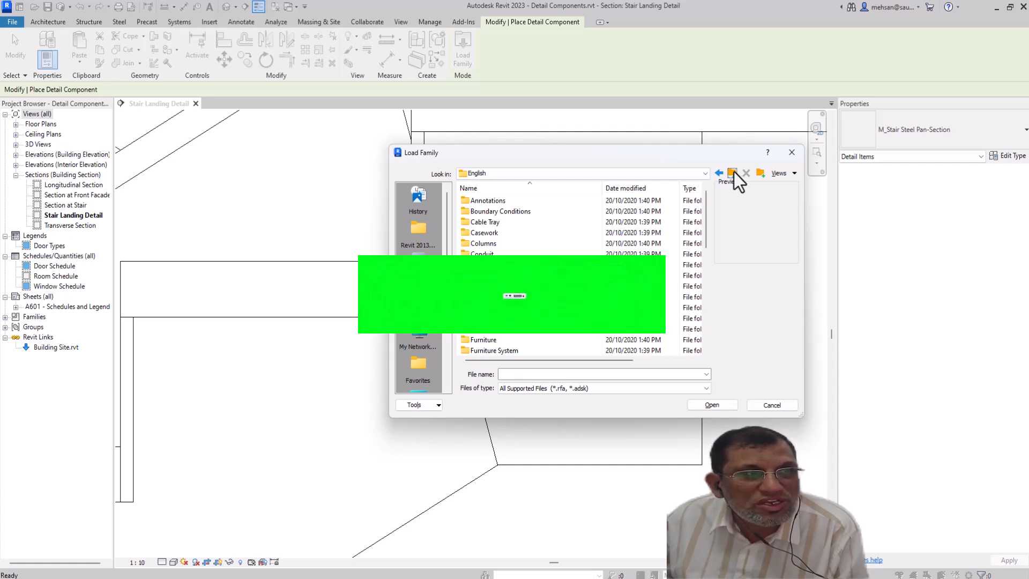
{"action": "left_click", "coordinate": [733, 172]}
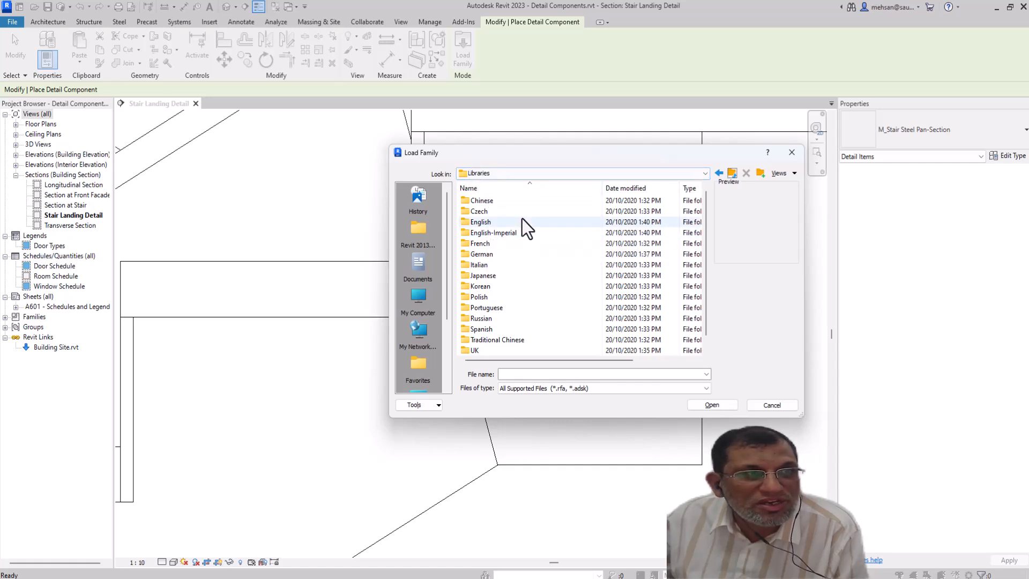
- Load M_Stair Steel Pan-Section.rfa from English, Detail Items, Div 05-Metals, 05500-Metal Fabrications, 05517-Metal Stairs
{"action": "double_click", "coordinate": [484, 224]}
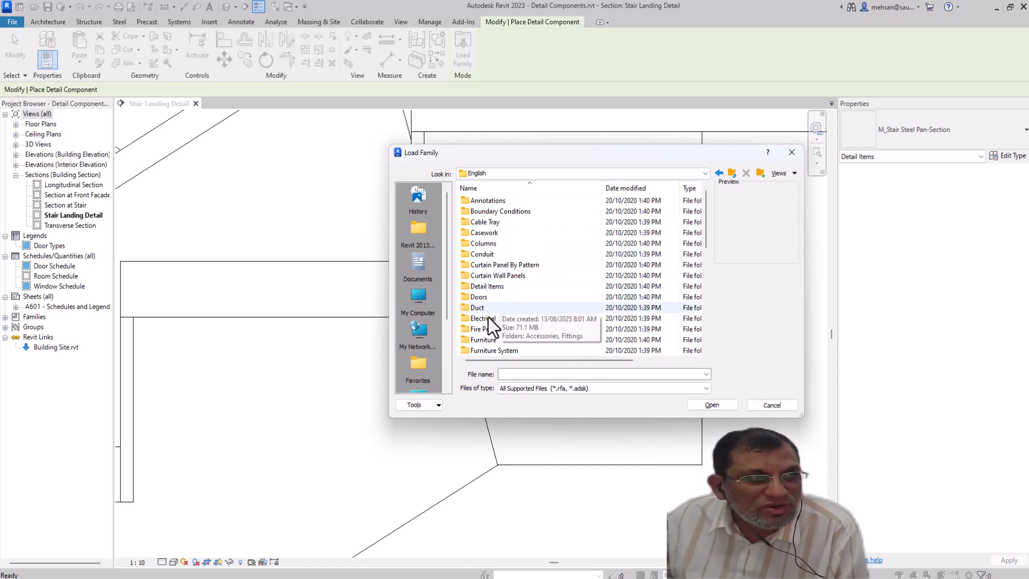
{"action": "double_click", "coordinate": [493, 288]}
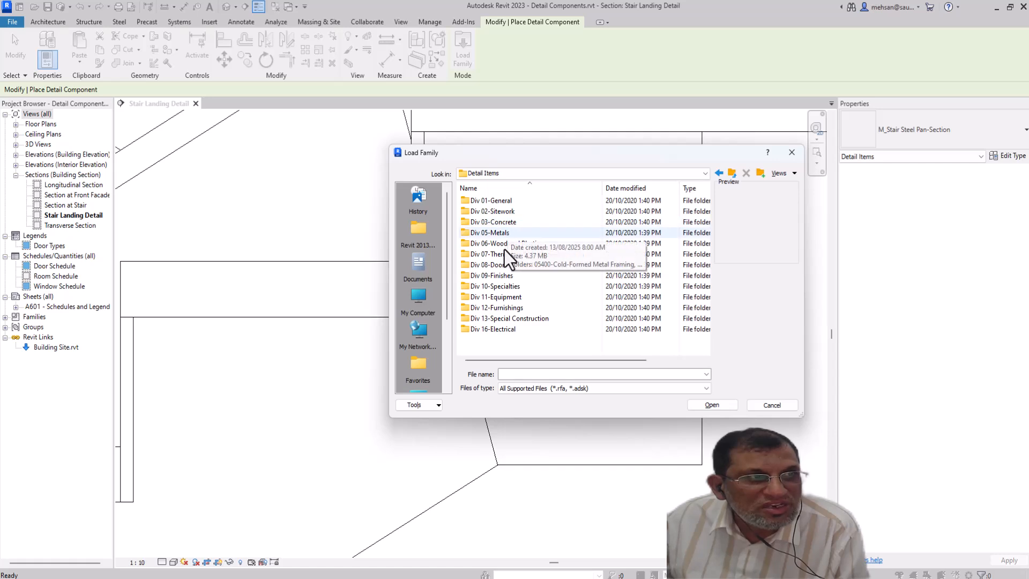
{"action": "double_click", "coordinate": [501, 236]}
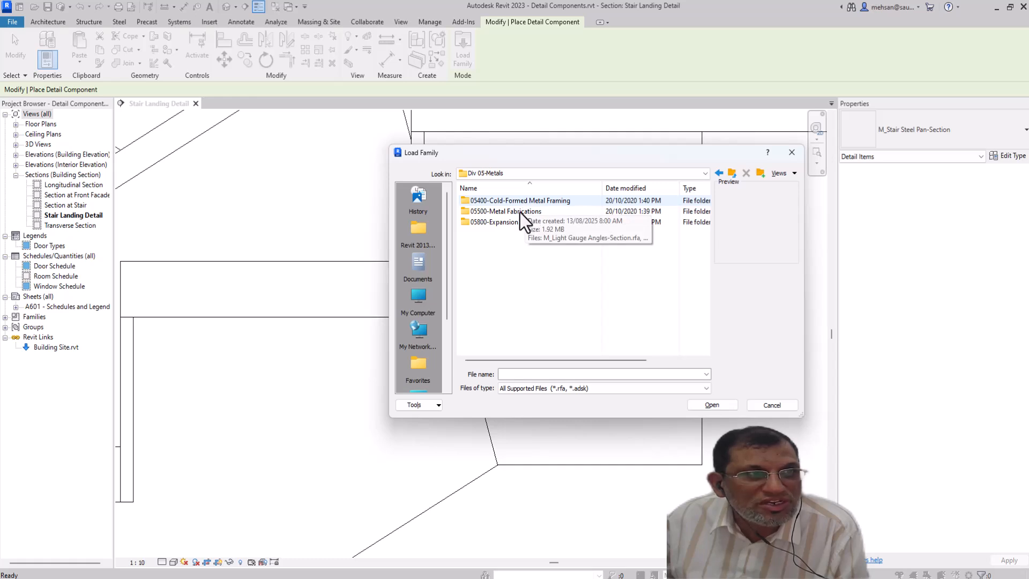
{"action": "double_click", "coordinate": [520, 212]}
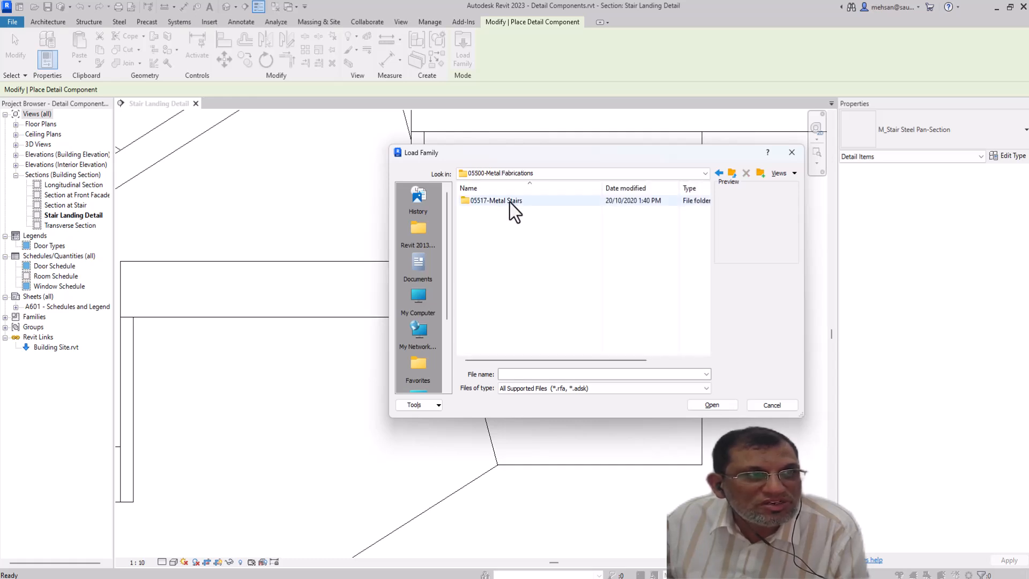
{"action": "double_click", "coordinate": [510, 203]}
{"action": "left_click", "coordinate": [519, 201]}
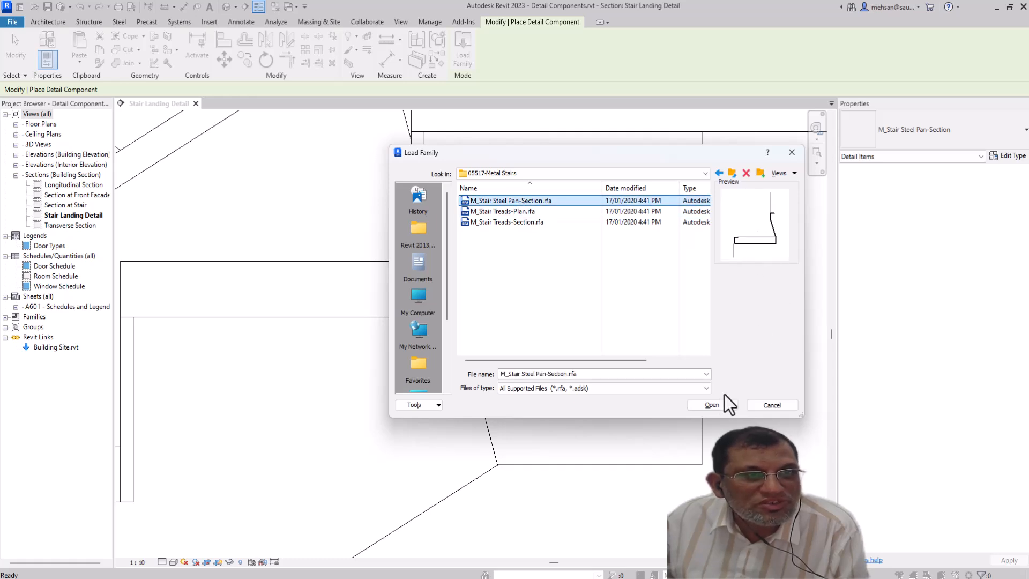
{"action": "left_click", "coordinate": [710, 405]}
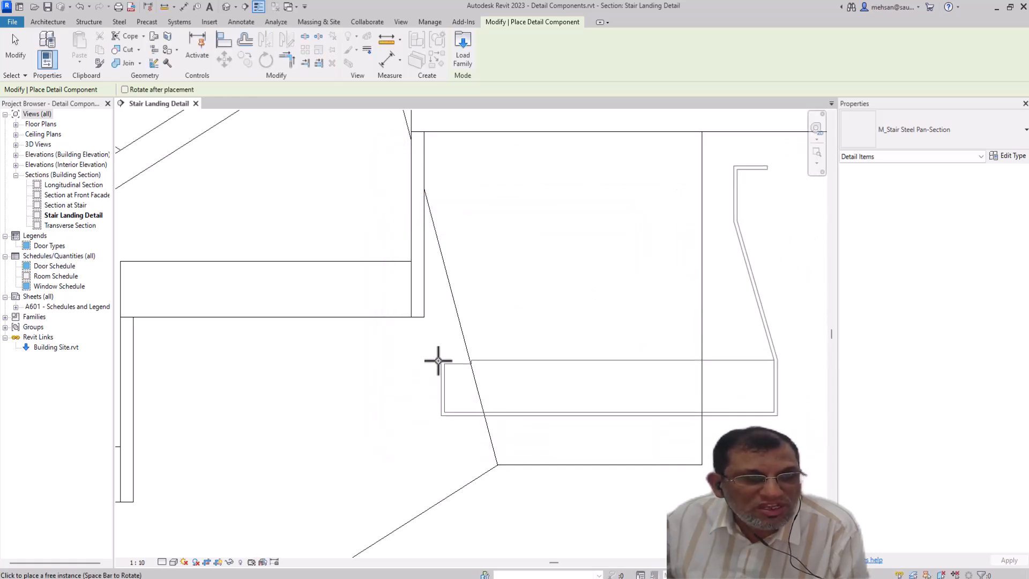
- Place one steel pan section just below the landing, beside the top tread, and end the placement
{"action": "scroll", "coordinate": [390, 323], "scroll_direction": "down", "scroll_amount": 3}
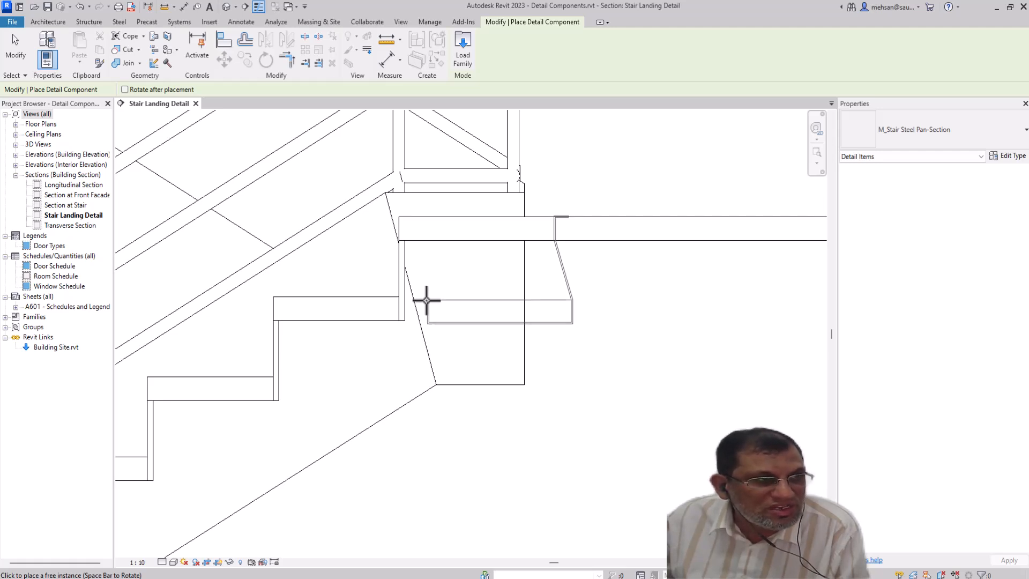
{"action": "left_click", "coordinate": [424, 296]}
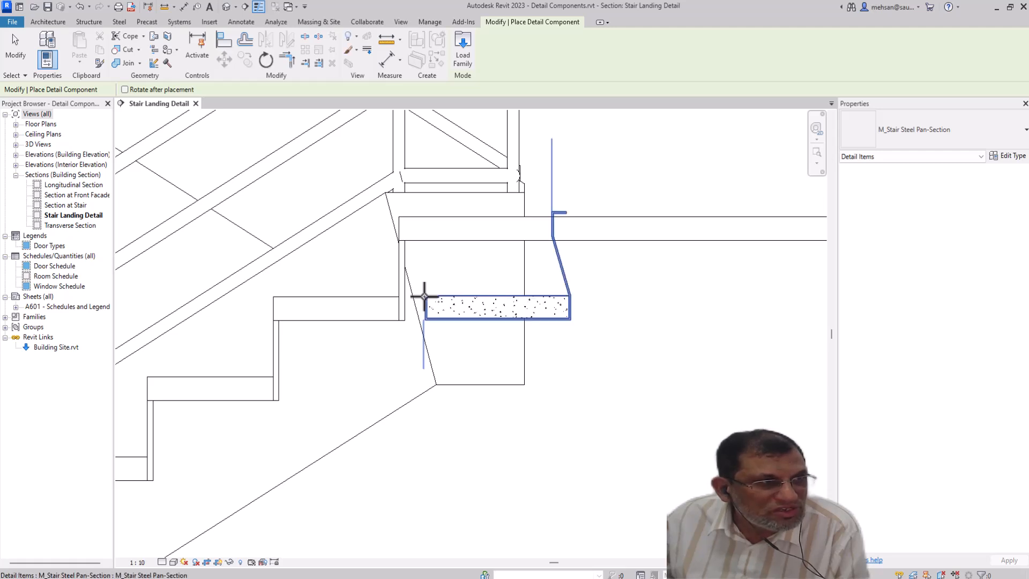
{"action": "key", "text": "Escape"}
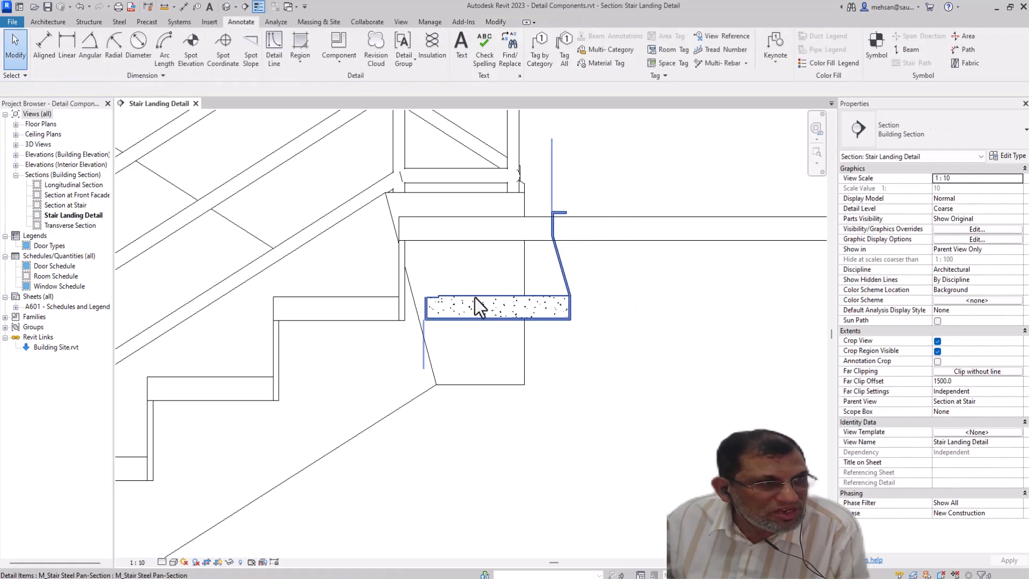
- Move the pan section roughly onto the top tread below the landing and deselect it
{"action": "left_click", "coordinate": [475, 302]}
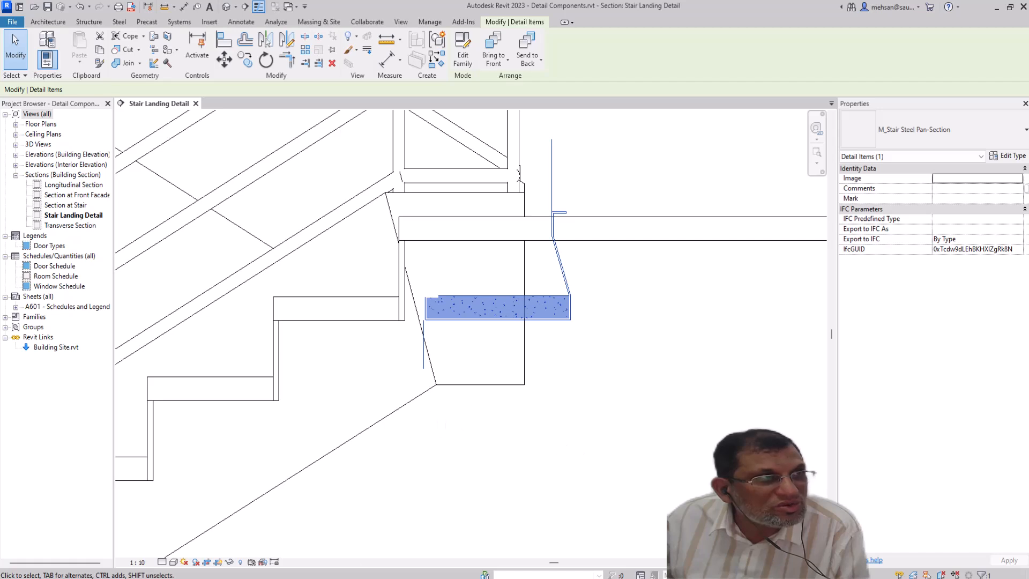
{"action": "left_click", "coordinate": [223, 60]}
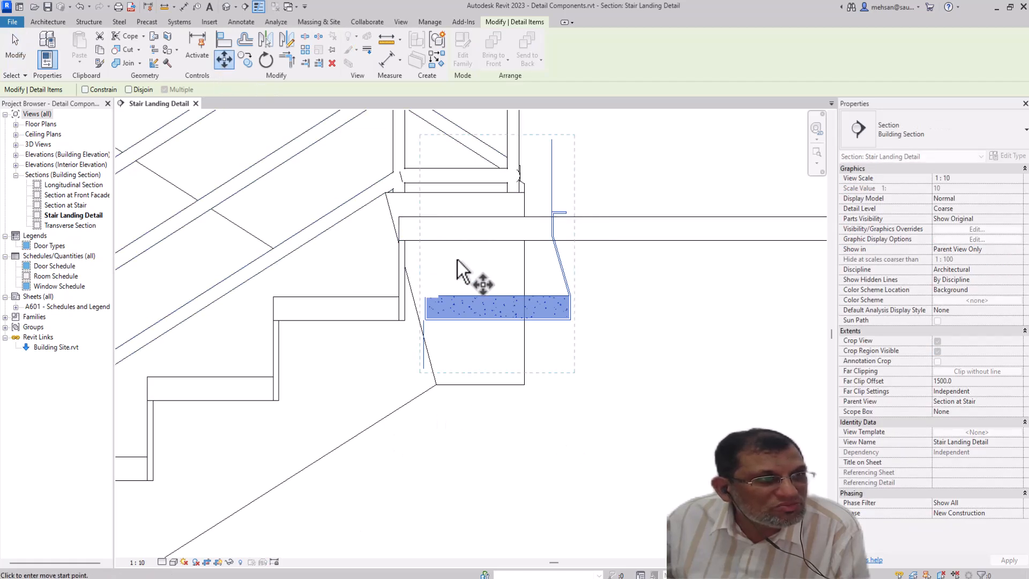
{"action": "left_click", "coordinate": [469, 299]}
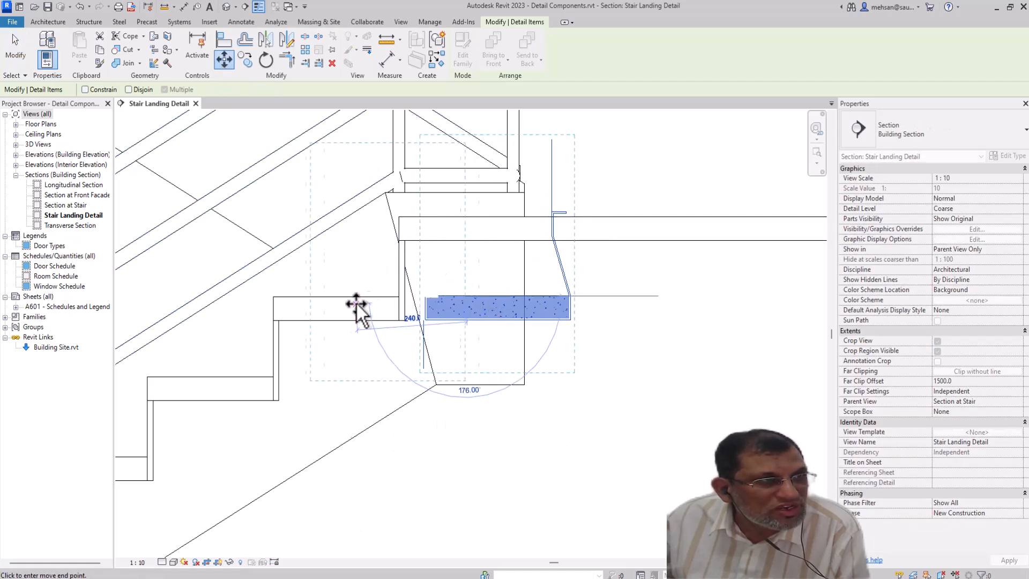
{"action": "left_click", "coordinate": [330, 298]}
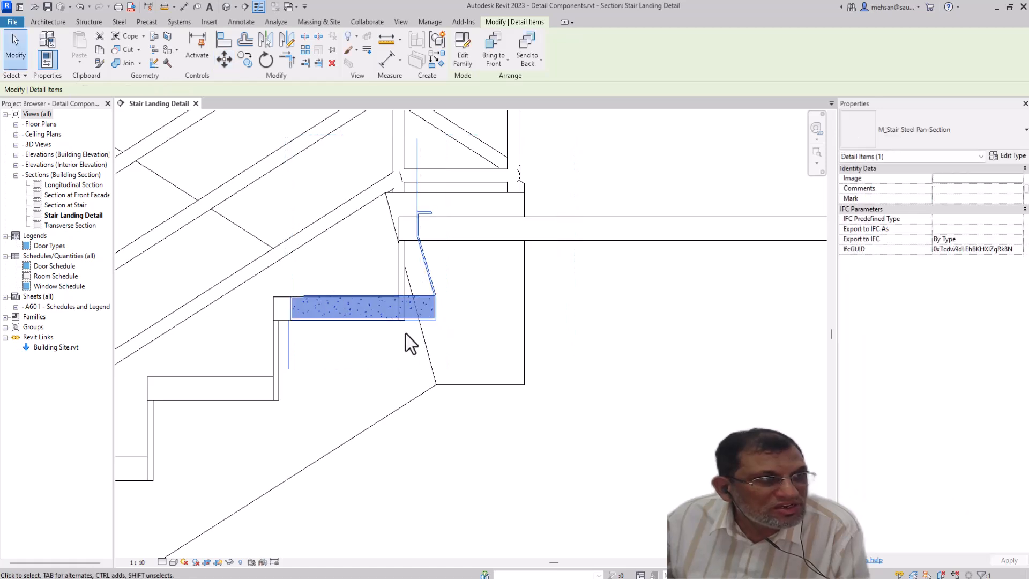
{"action": "left_click", "coordinate": [459, 315]}
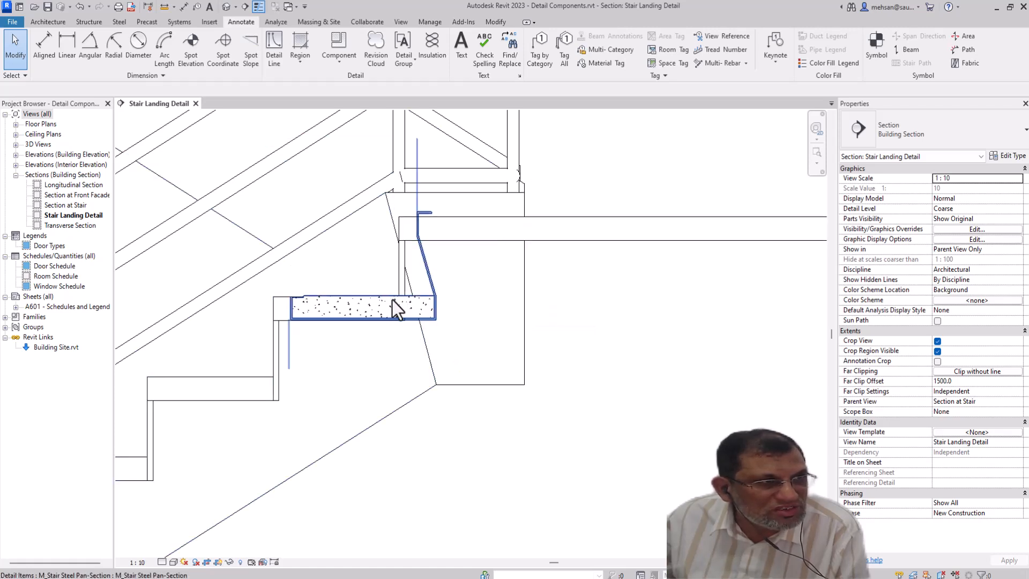
- Move the pan section by its back upper corner onto the tread and riser corner, using Endpoints and Intersections snap overrides
{"action": "scroll", "coordinate": [394, 305], "scroll_direction": "up", "scroll_amount": 2}
{"action": "scroll", "coordinate": [384, 296], "scroll_direction": "down", "scroll_amount": 3}
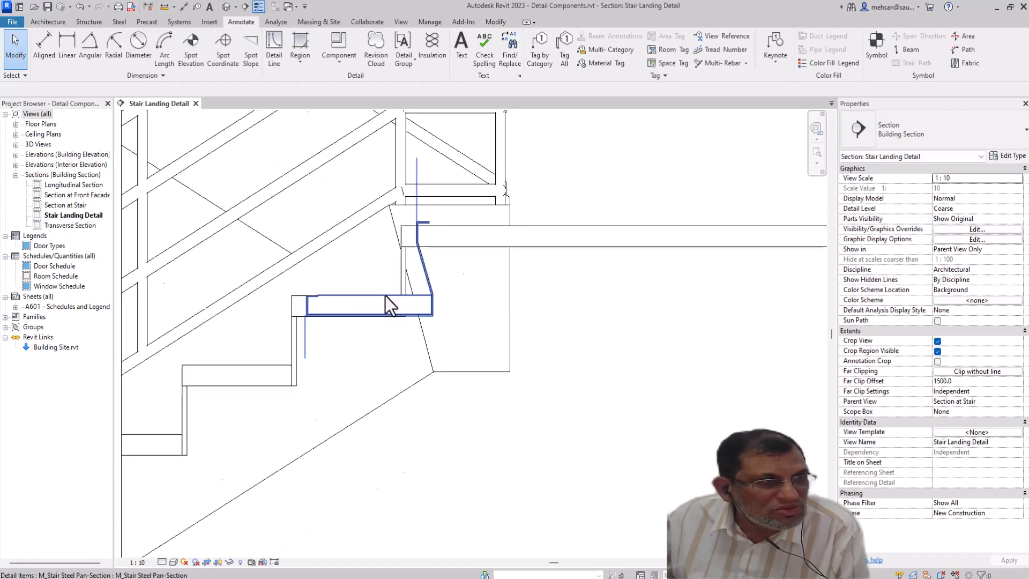
{"action": "scroll", "coordinate": [396, 297], "scroll_direction": "up", "scroll_amount": 5}
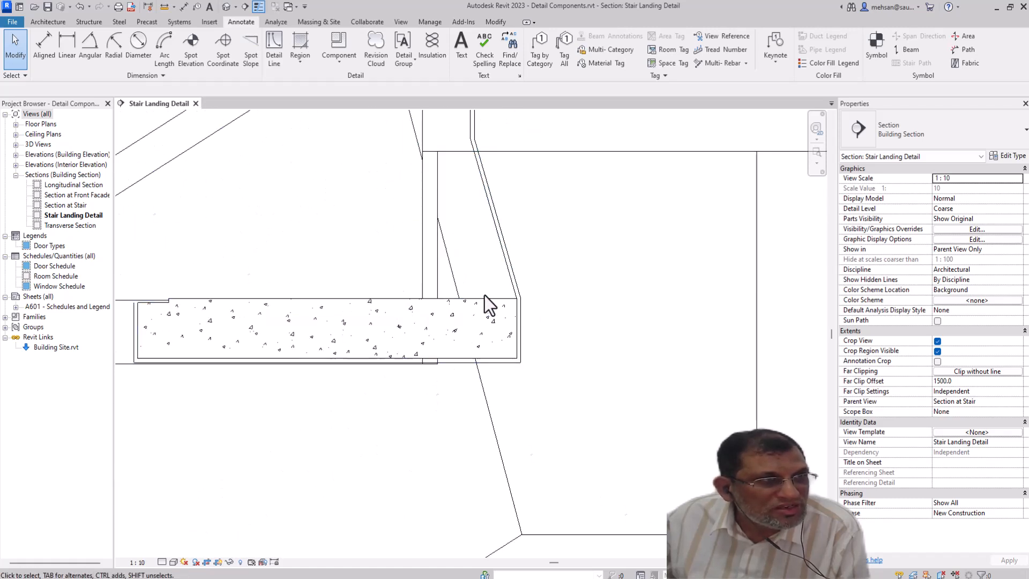
{"action": "left_click", "coordinate": [518, 303]}
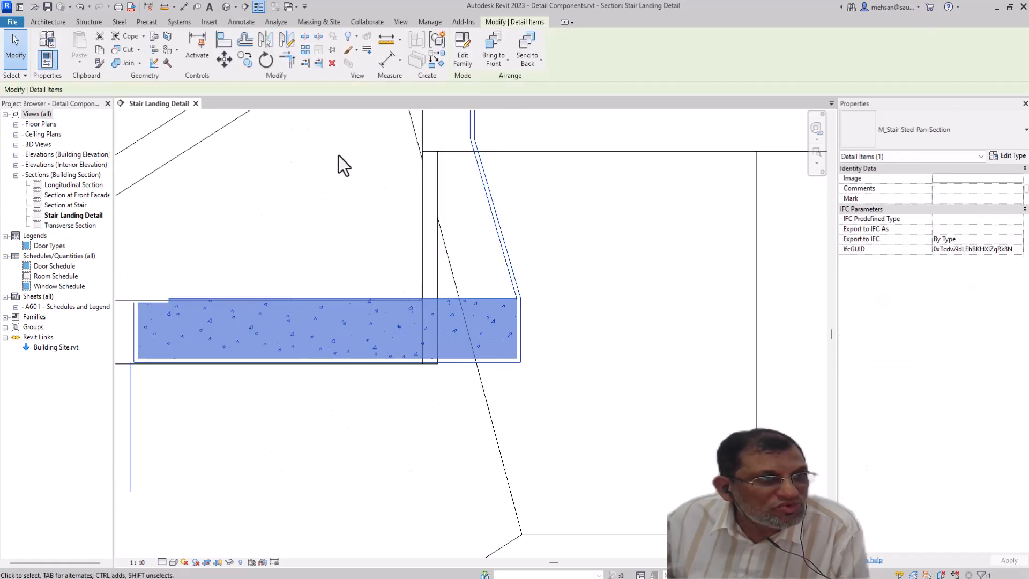
{"action": "left_click", "coordinate": [232, 67]}
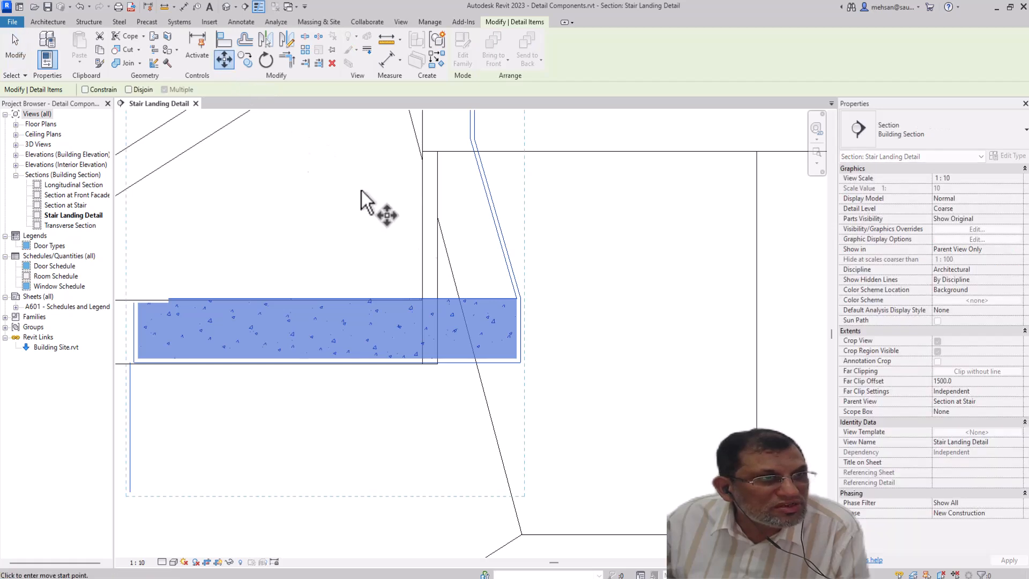
{"action": "right_click", "coordinate": [522, 306]}
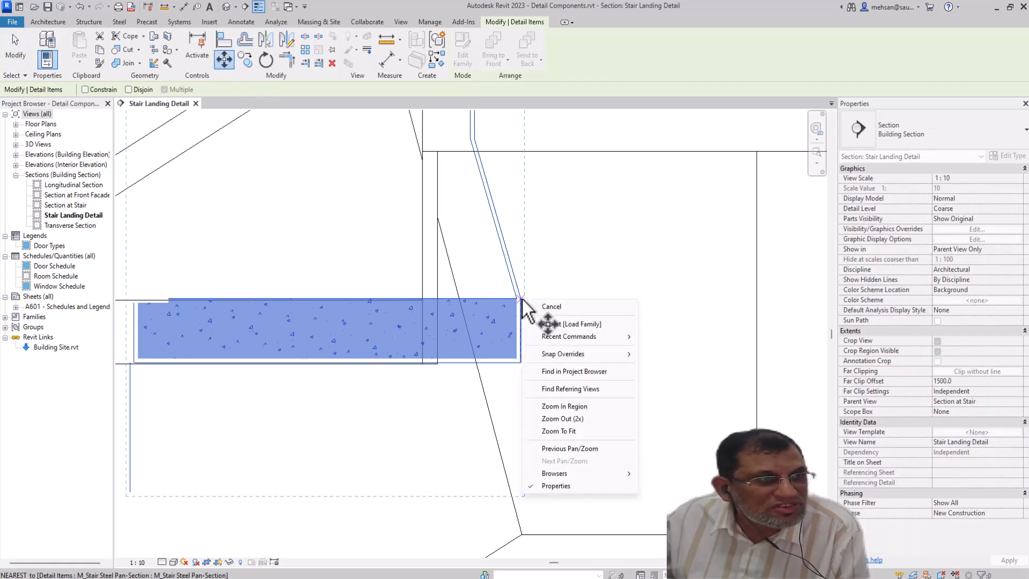
{"action": "mouse_move", "coordinate": [571, 338]}
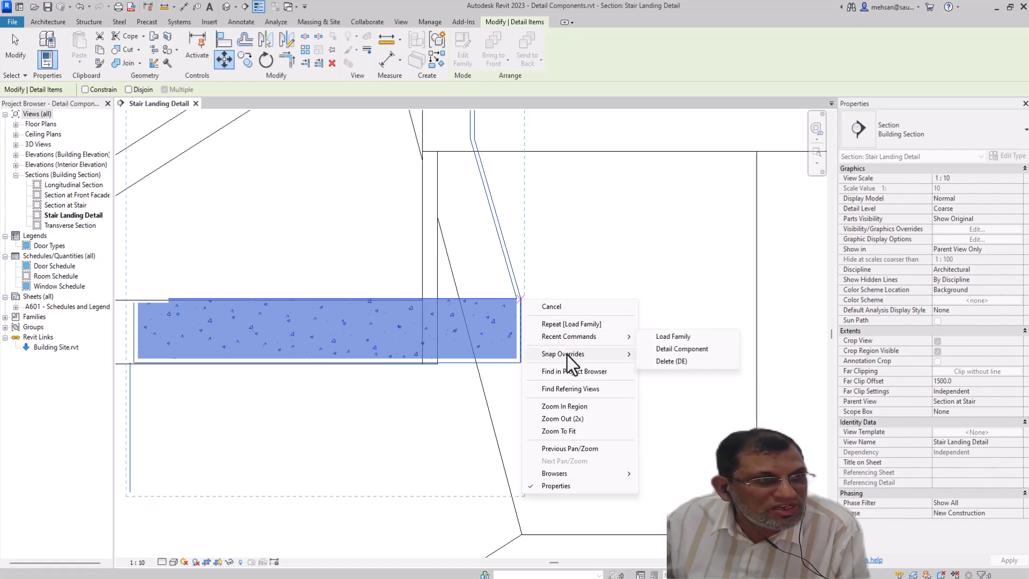
{"action": "mouse_move", "coordinate": [565, 355]}
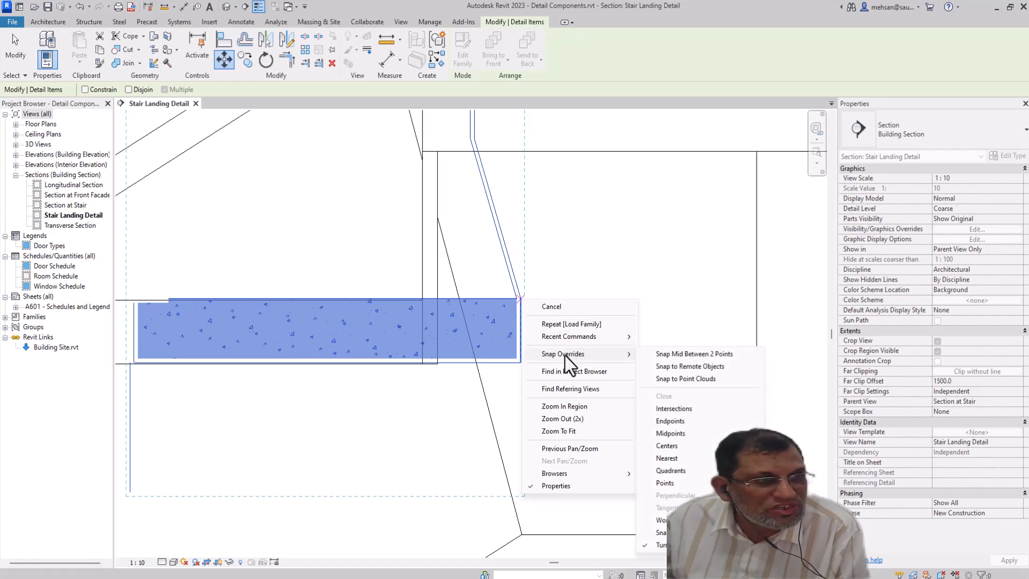
{"action": "left_click", "coordinate": [670, 421]}
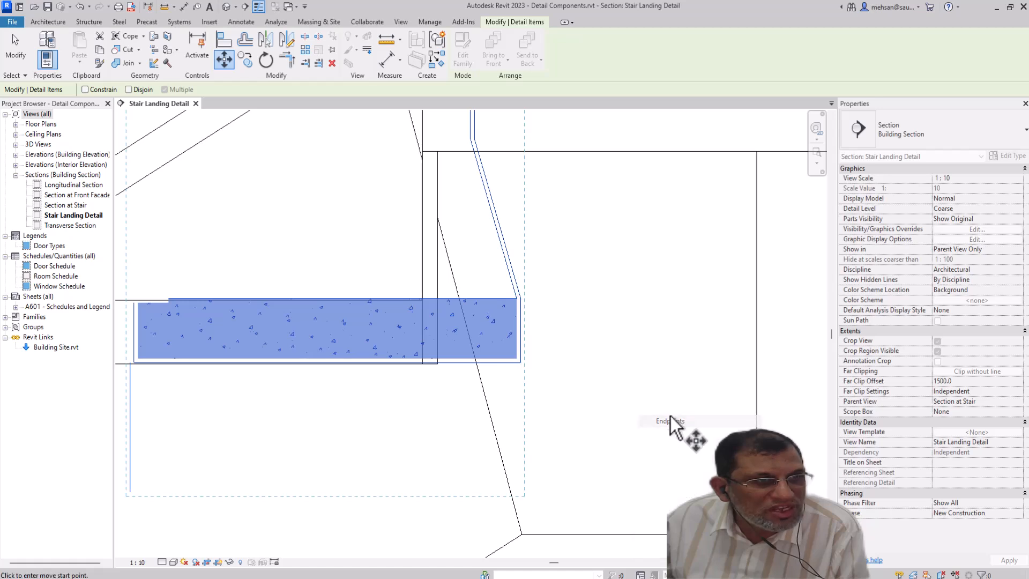
{"action": "left_click", "coordinate": [522, 298]}
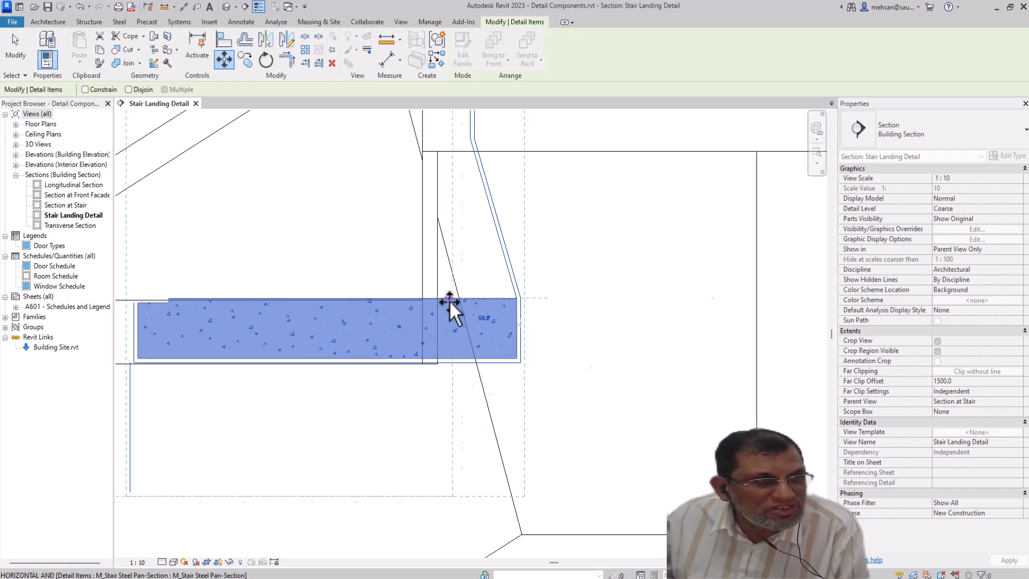
{"action": "right_click", "coordinate": [420, 295]}
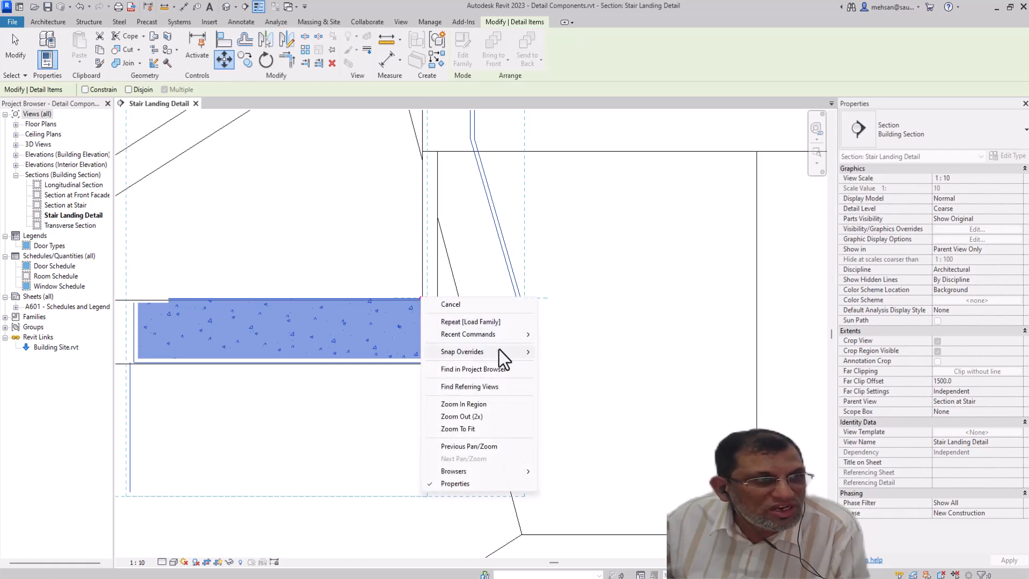
{"action": "mouse_move", "coordinate": [497, 349]}
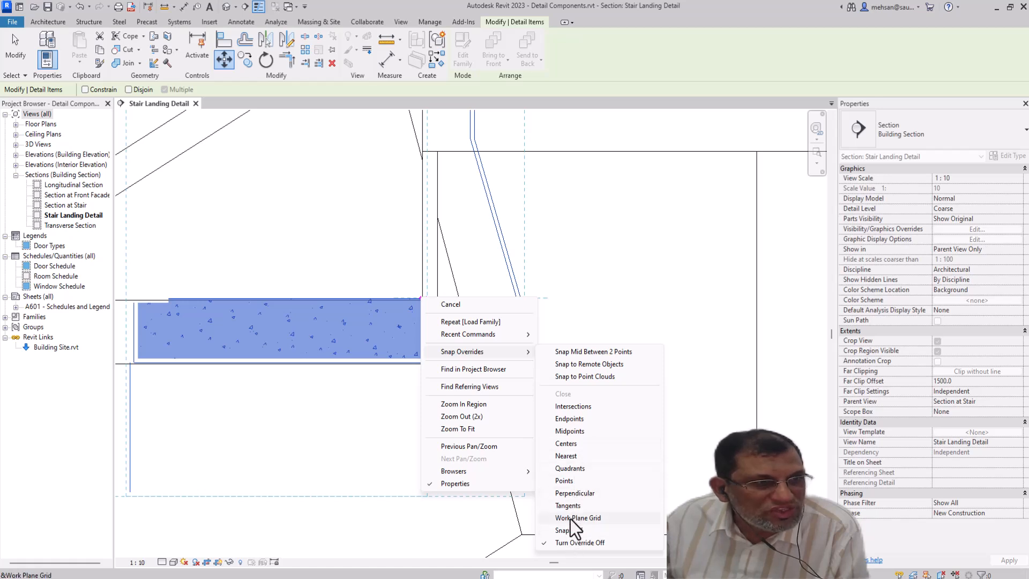
{"action": "left_click", "coordinate": [573, 407]}
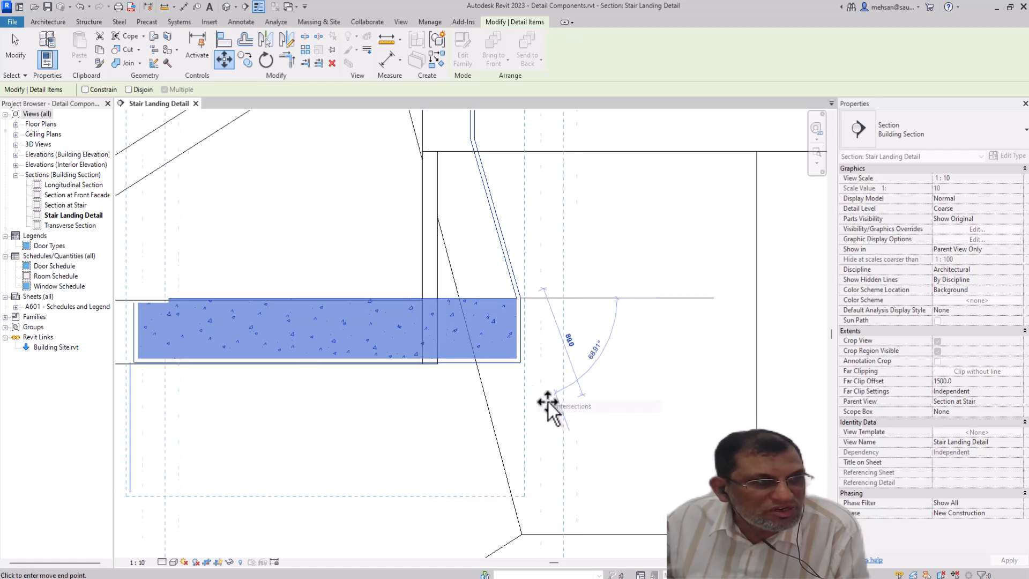
{"action": "left_click", "coordinate": [426, 298]}
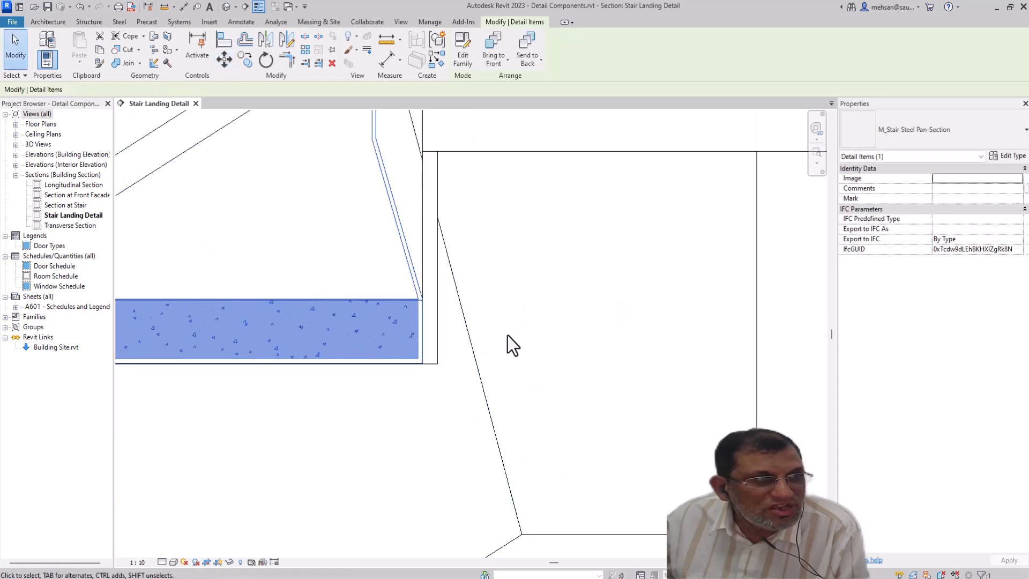
- Examine the pan section's fit on the tread and landing up close and within the whole section view
{"action": "scroll", "coordinate": [576, 304], "scroll_direction": "up", "scroll_amount": 2}
{"action": "scroll", "coordinate": [571, 304], "scroll_direction": "down", "scroll_amount": 4}
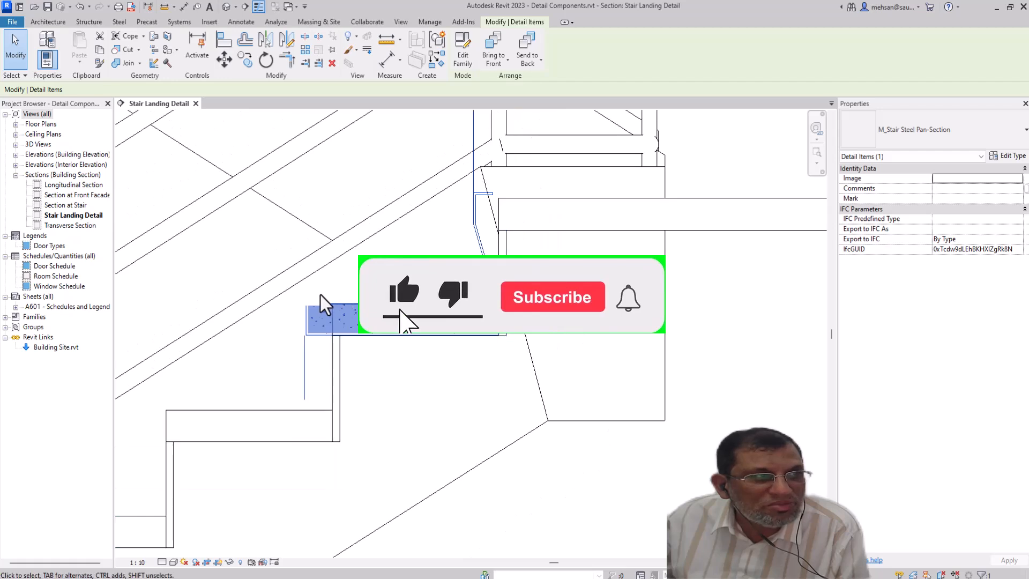
{"action": "scroll", "coordinate": [317, 298], "scroll_direction": "up", "scroll_amount": 4}
{"action": "scroll", "coordinate": [413, 349], "scroll_direction": "down", "scroll_amount": 5}
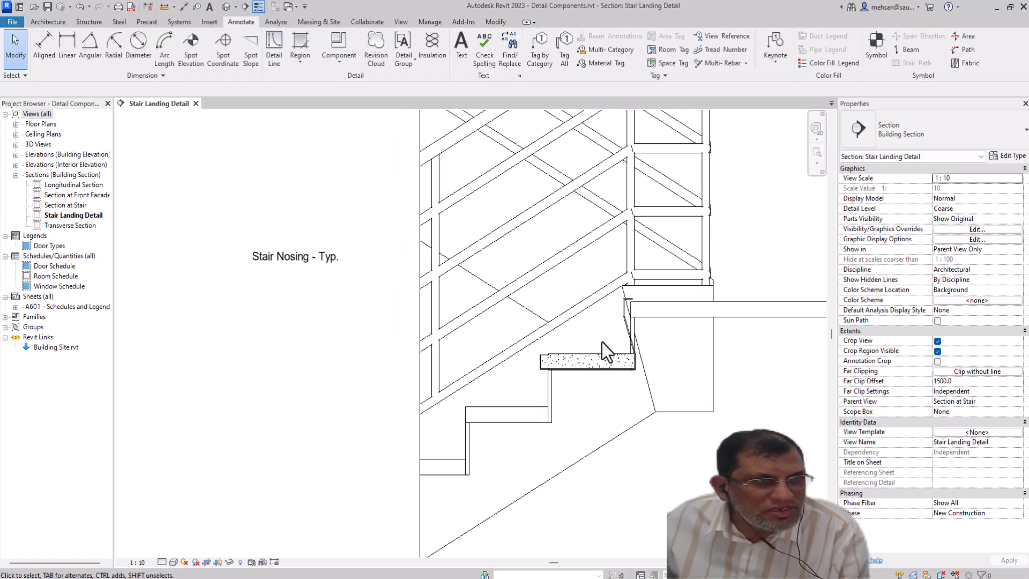
{"action": "scroll", "coordinate": [600, 343], "scroll_direction": "down", "scroll_amount": 5}
{"action": "scroll", "coordinate": [602, 341], "scroll_direction": "down", "scroll_amount": 2}
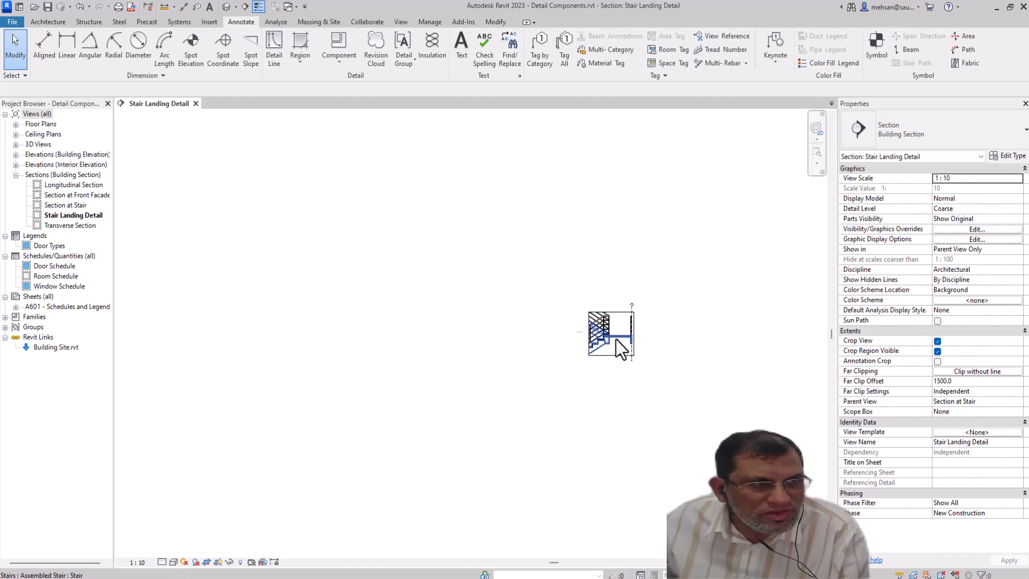
{"action": "left_click", "coordinate": [816, 152]}
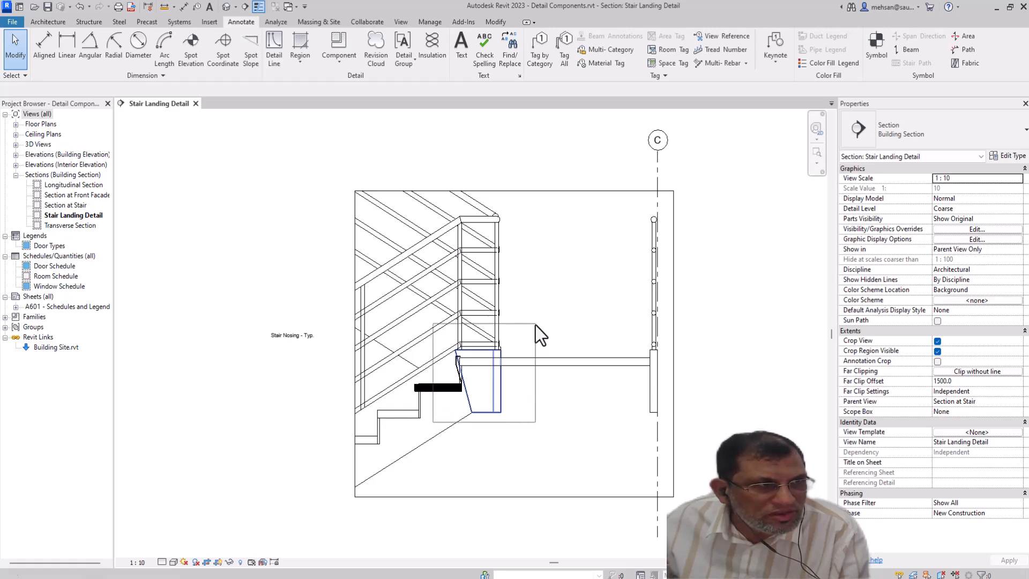
{"action": "left_click_drag", "start_coordinate": [400, 442], "coordinate": [546, 326]}
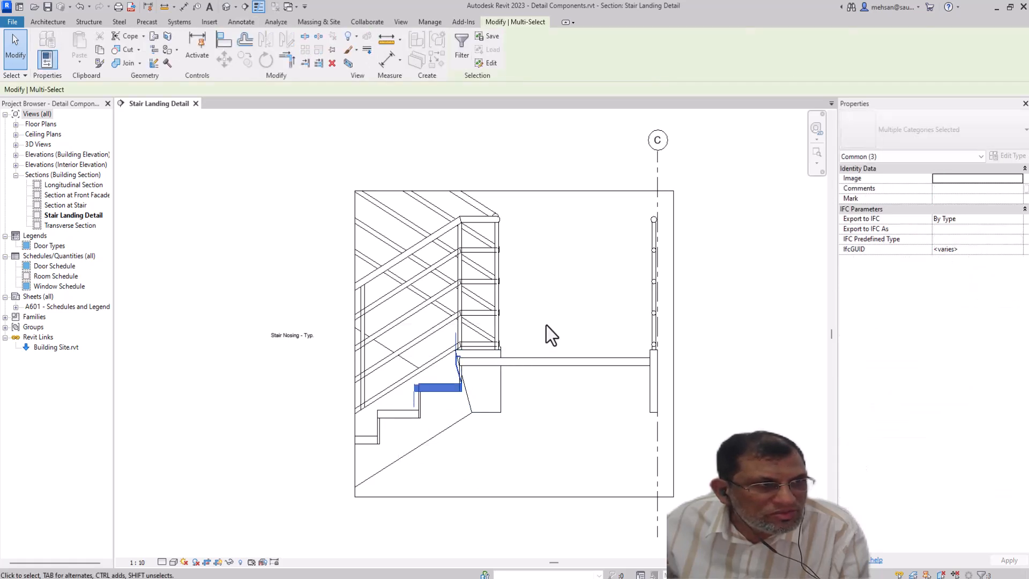
{"action": "scroll", "coordinate": [404, 411], "scroll_direction": "up", "scroll_amount": 5}
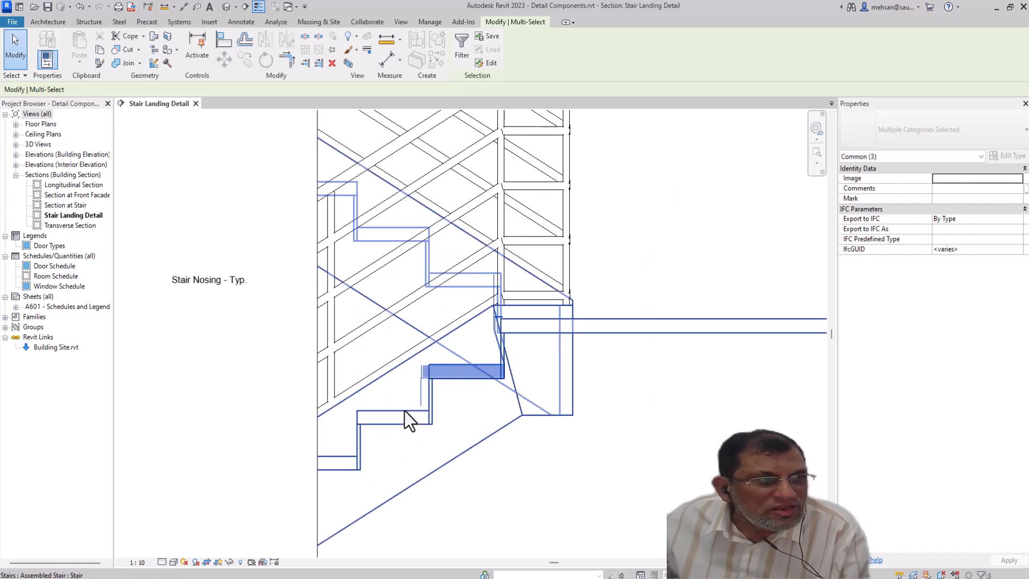
{"action": "left_click", "coordinate": [640, 231]}
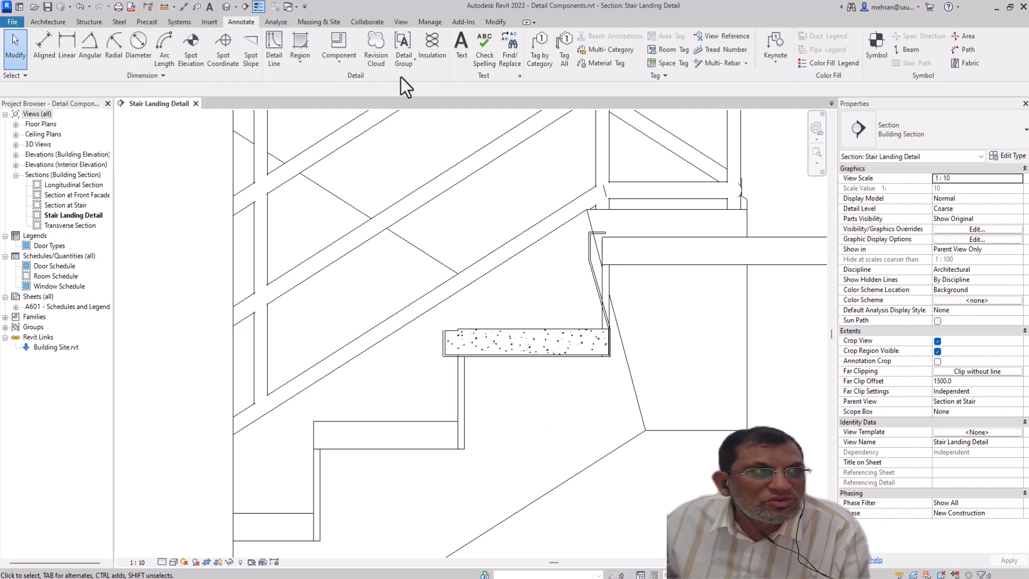
- Start placing a detail component, open family loading, and browse up to the English library's Detail Items folder
{"action": "left_click", "coordinate": [332, 64]}
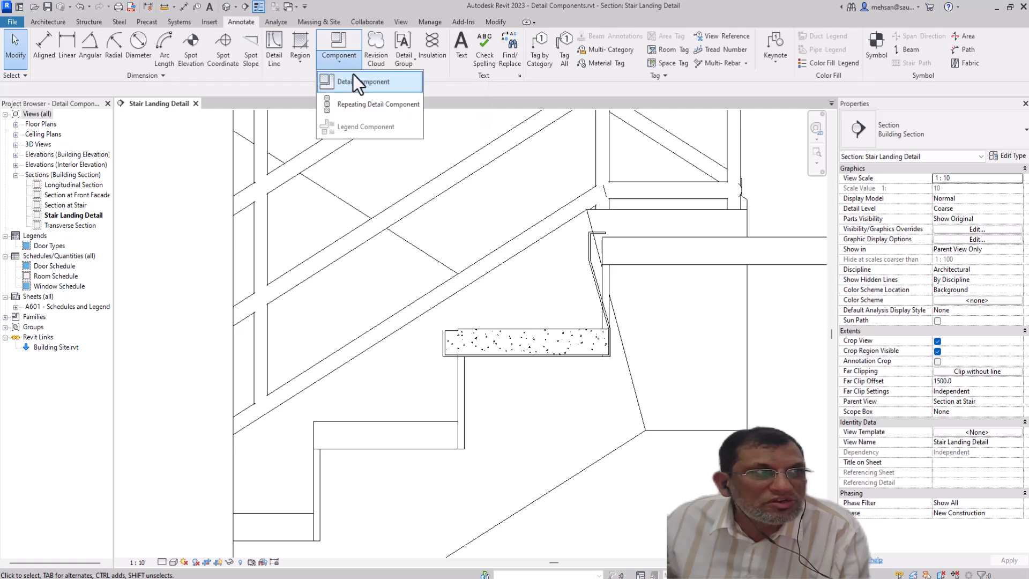
{"action": "left_click", "coordinate": [355, 80]}
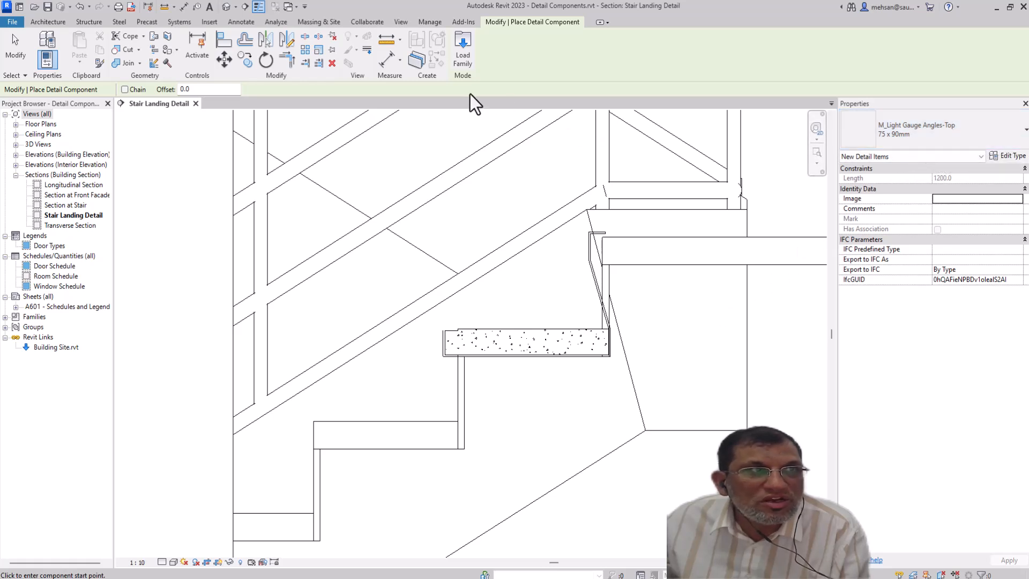
{"action": "left_click", "coordinate": [463, 58]}
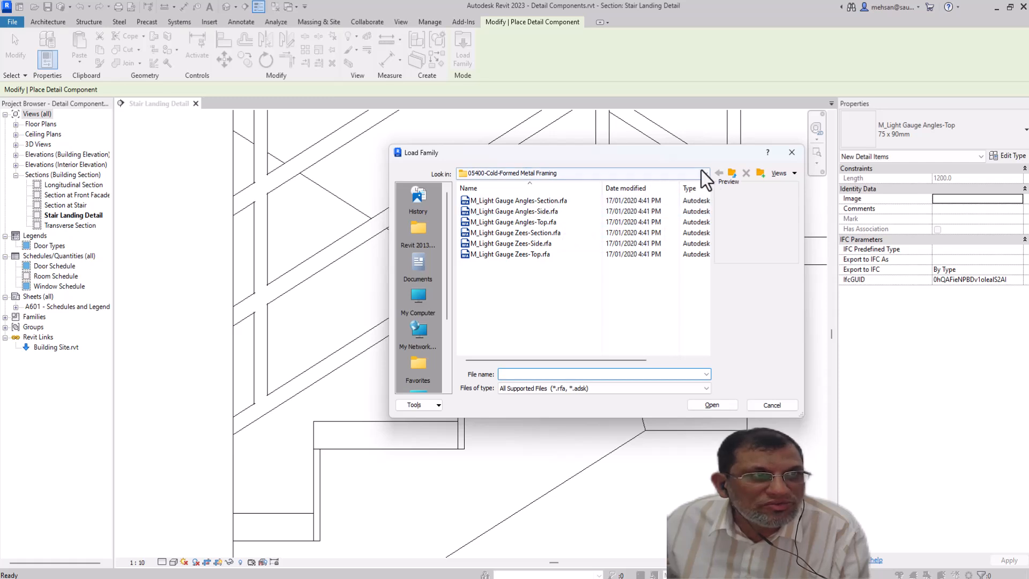
{"action": "left_click", "coordinate": [733, 174]}
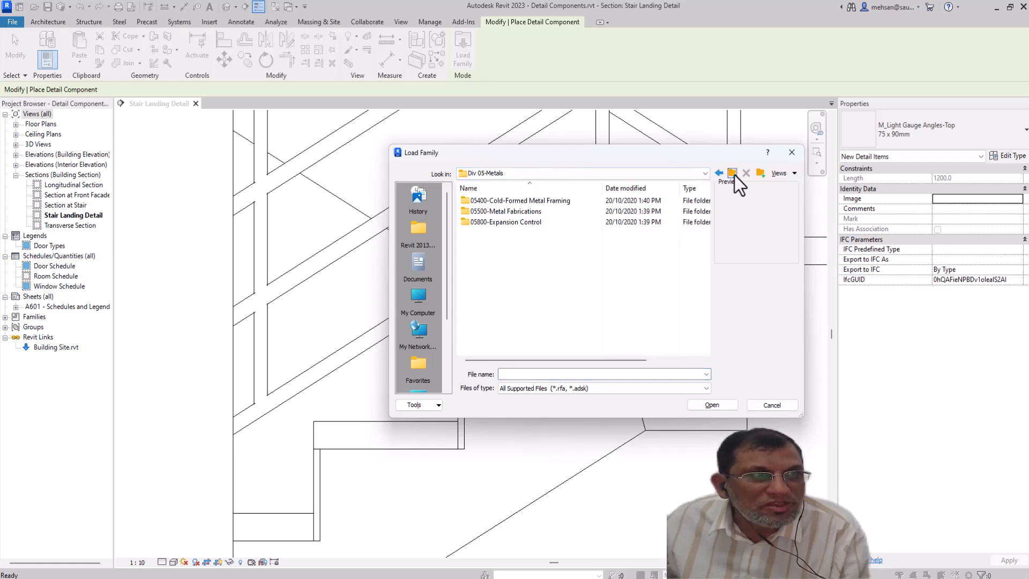
{"action": "left_click", "coordinate": [734, 174]}
{"action": "left_click", "coordinate": [734, 174]}
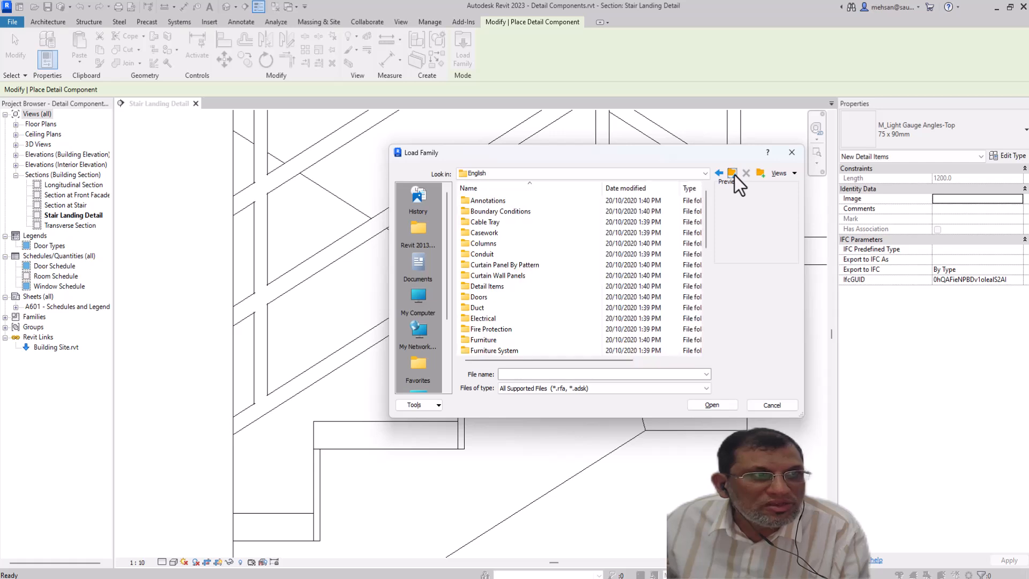
{"action": "double_click", "coordinate": [493, 287]}
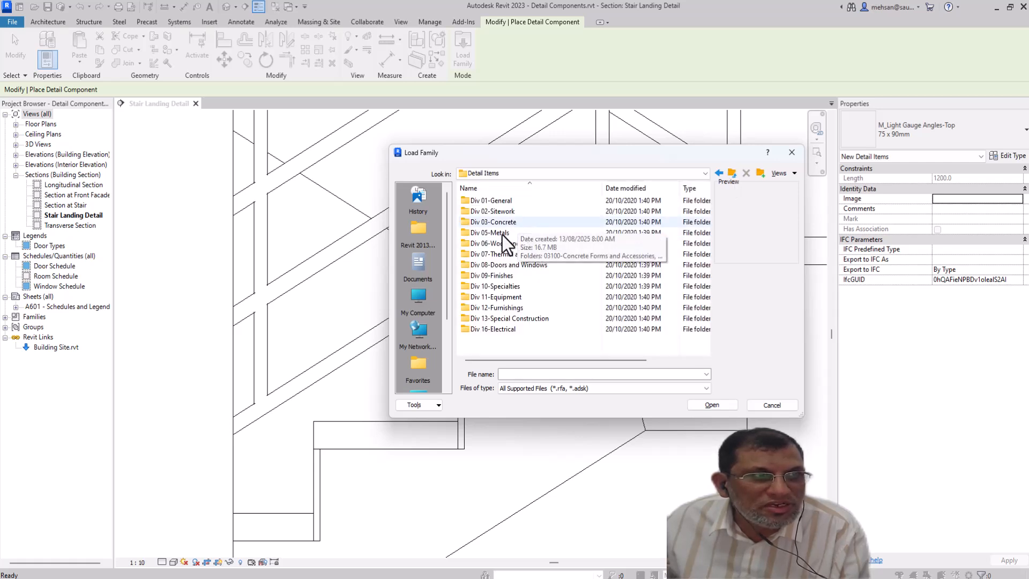
- Browse into Div 05-Metals and its 05400-Cold-Formed Metal Framing folder
{"action": "left_click", "coordinate": [504, 233]}
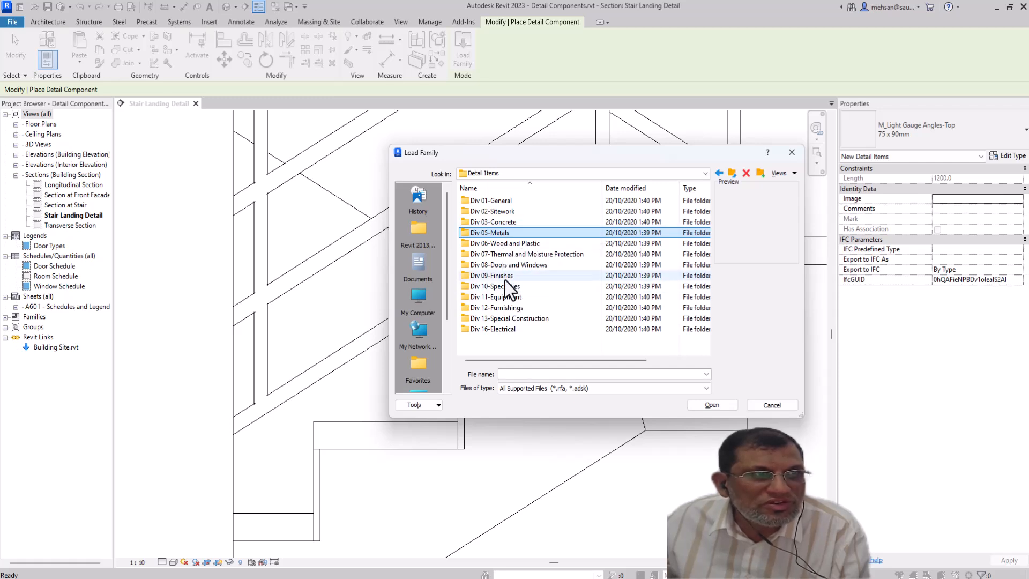
{"action": "double_click", "coordinate": [502, 203]}
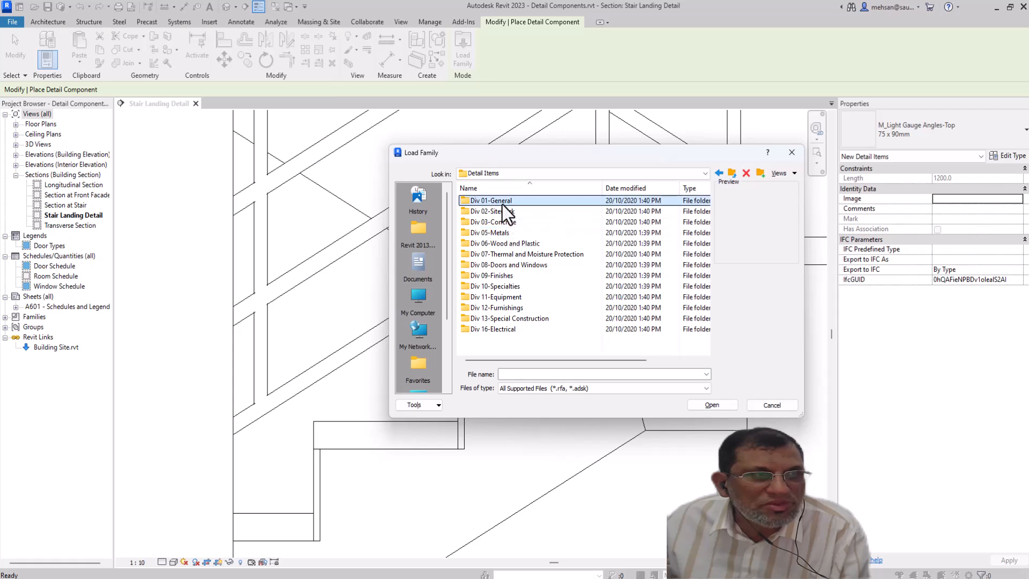
{"action": "left_click", "coordinate": [732, 175]}
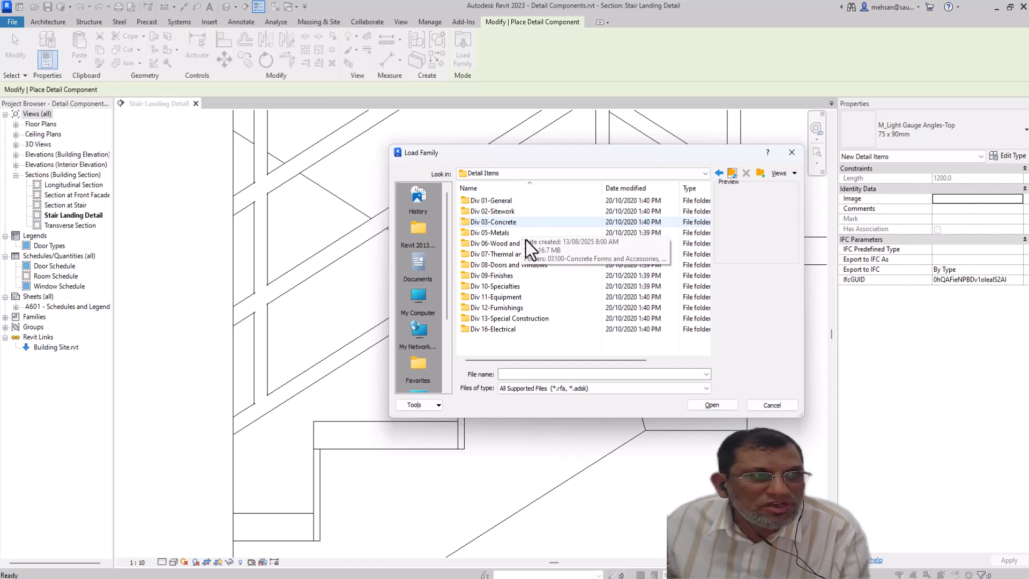
{"action": "double_click", "coordinate": [497, 236]}
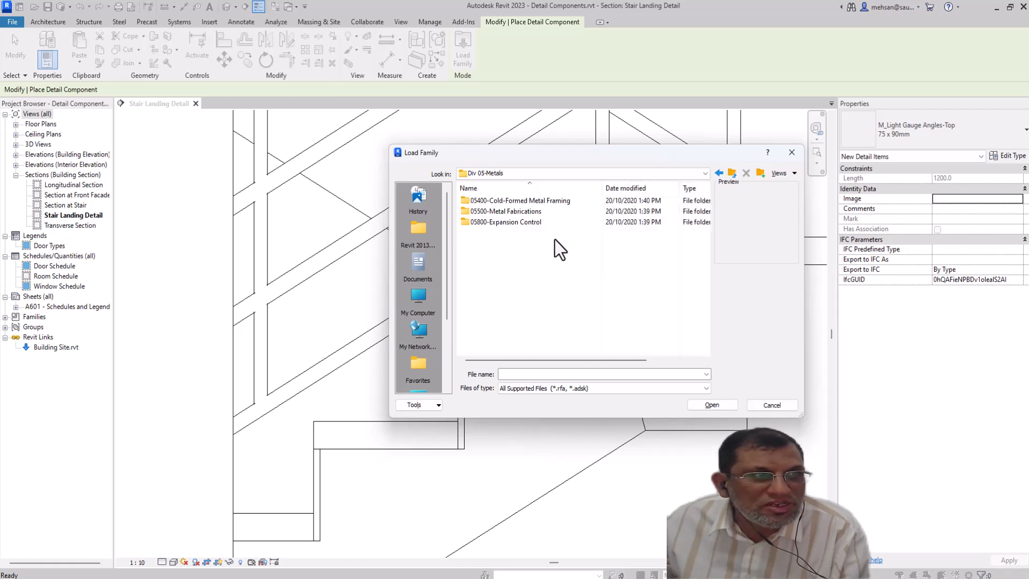
{"action": "double_click", "coordinate": [519, 201]}
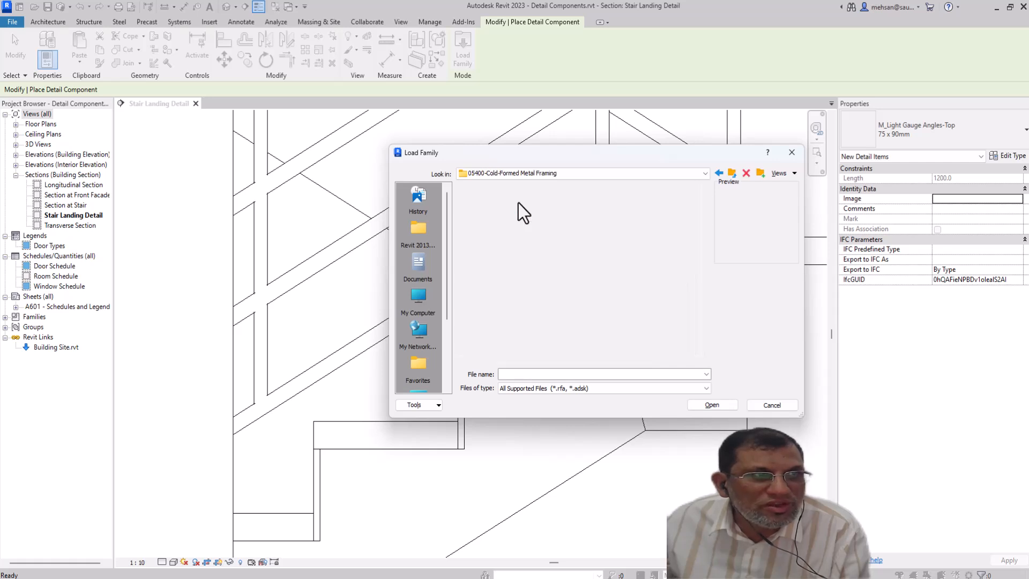
- Compare the light gauge angle family previews and load M_Light Gauge Angles-Side.rfa
{"action": "left_click", "coordinate": [519, 203]}
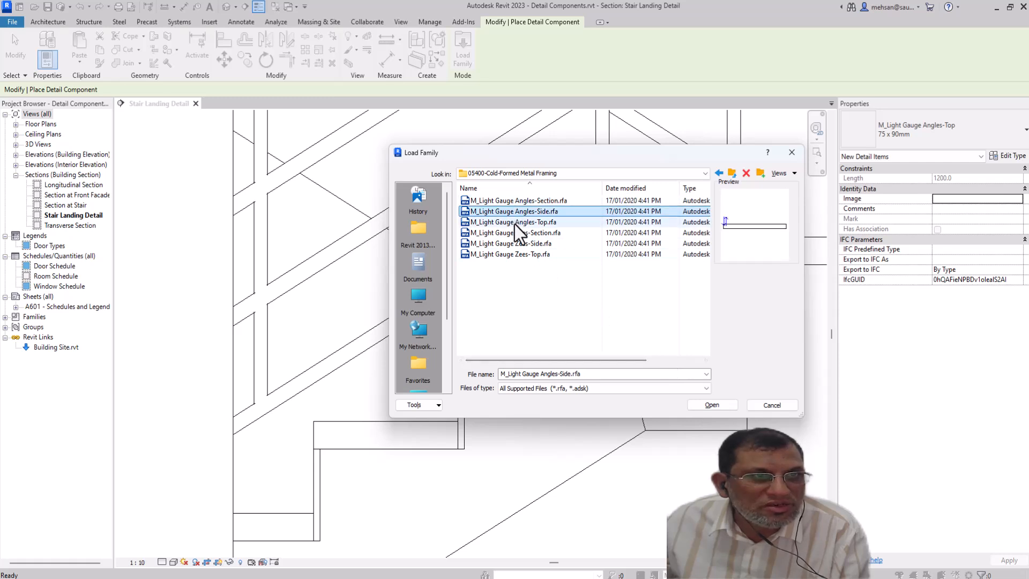
{"action": "left_click", "coordinate": [515, 223]}
{"action": "left_click", "coordinate": [512, 231]}
{"action": "left_click", "coordinate": [509, 223]}
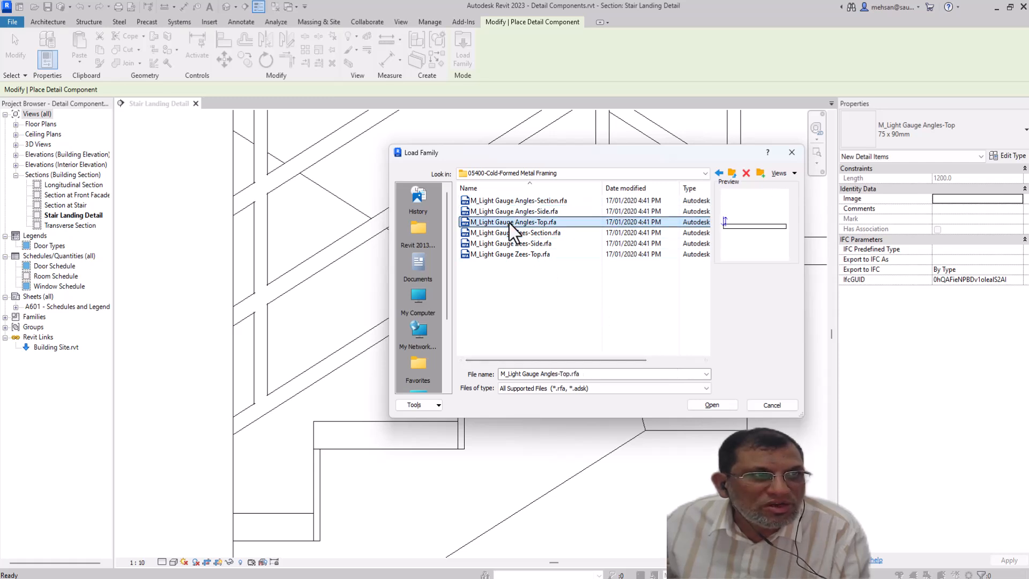
{"action": "left_click", "coordinate": [510, 212]}
{"action": "left_click", "coordinate": [725, 405]}
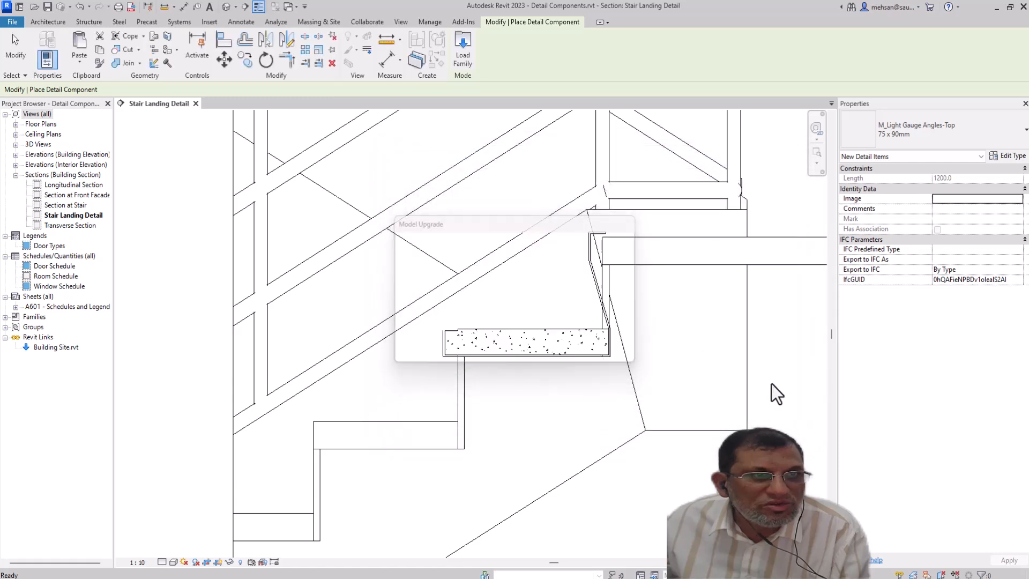
- Place a horizontal light gauge angle side view about 160 mm long below the pan section and end the placement
{"action": "left_click", "coordinate": [492, 383]}
{"action": "left_click", "coordinate": [573, 383]}
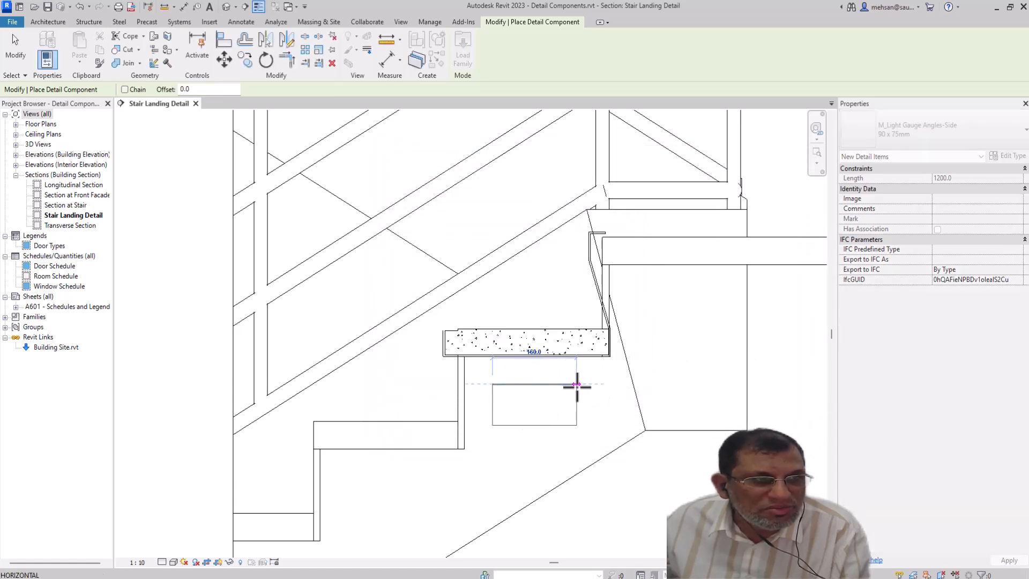
{"action": "key", "text": "Escape"}
{"action": "key", "text": "Escape"}
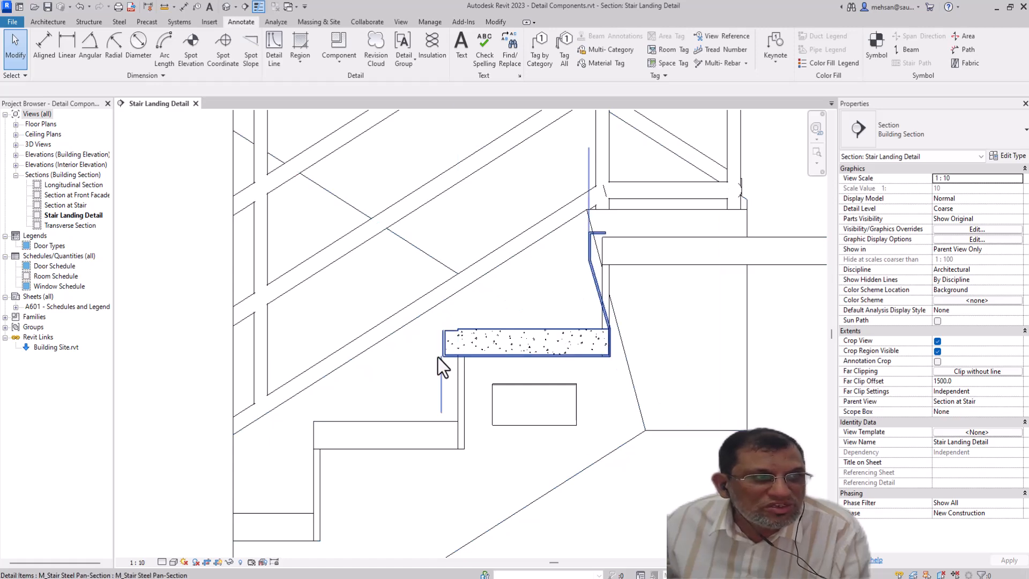
- Examine the pan section's front edge where it meets the tread and riser, up close and in context
{"action": "scroll", "coordinate": [440, 361], "scroll_direction": "down", "scroll_amount": 2}
{"action": "scroll", "coordinate": [432, 363], "scroll_direction": "up", "scroll_amount": 6}
{"action": "scroll", "coordinate": [436, 358], "scroll_direction": "down", "scroll_amount": 2}
{"action": "scroll", "coordinate": [471, 358], "scroll_direction": "up", "scroll_amount": 8}
{"action": "scroll", "coordinate": [492, 354], "scroll_direction": "down", "scroll_amount": 5}
{"action": "scroll", "coordinate": [490, 355], "scroll_direction": "down", "scroll_amount": 5}
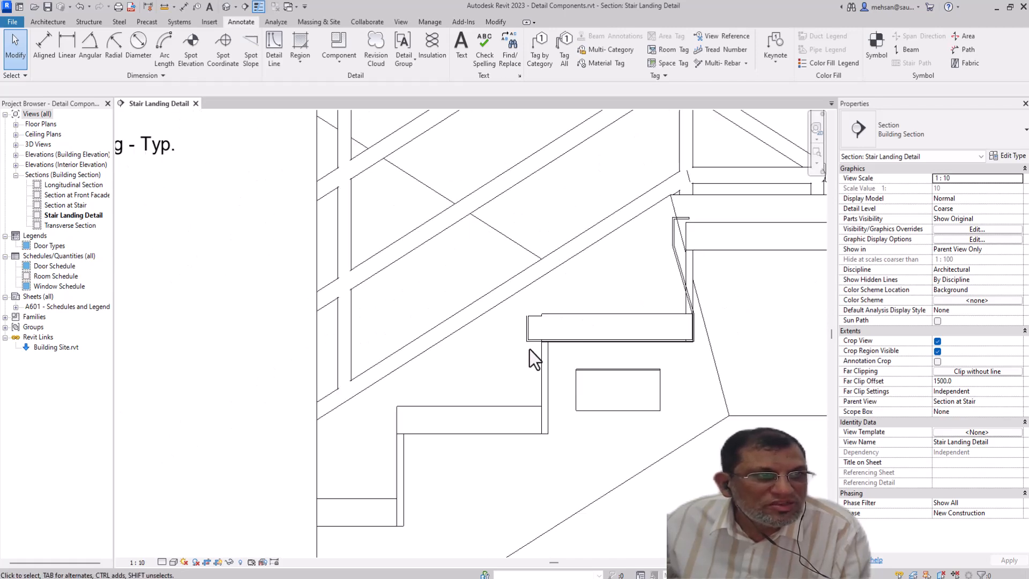
{"action": "scroll", "coordinate": [603, 341], "scroll_direction": "up", "scroll_amount": 1}
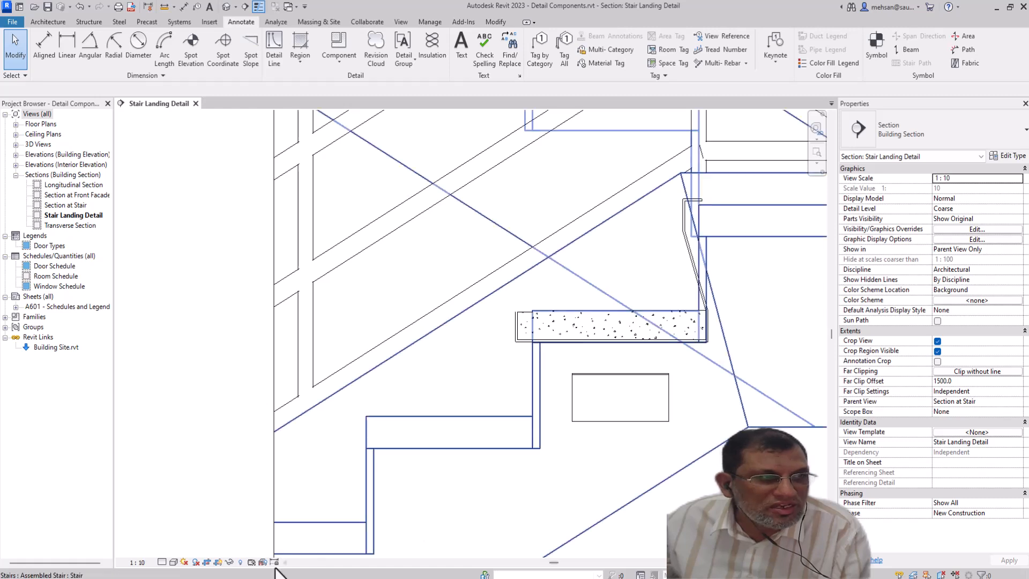
- Set the section view to Shaded with Fine detail level and examine how the detail components cover the stair
{"action": "left_click", "coordinate": [175, 562]}
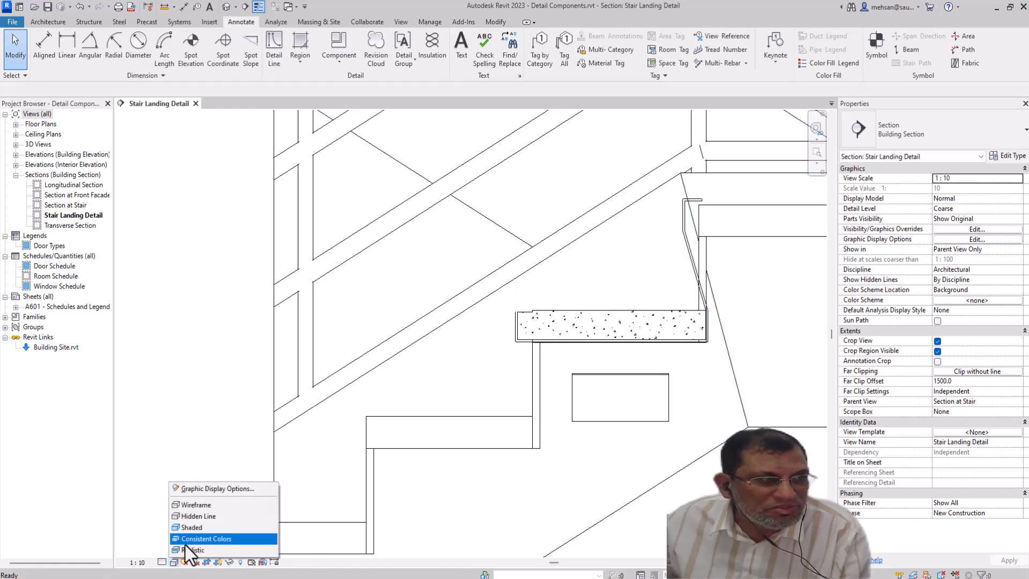
{"action": "left_click", "coordinate": [192, 528]}
{"action": "left_click", "coordinate": [161, 562]}
{"action": "left_click", "coordinate": [183, 554]}
{"action": "scroll", "coordinate": [524, 323], "scroll_direction": "up", "scroll_amount": 2}
{"action": "scroll", "coordinate": [525, 322], "scroll_direction": "up", "scroll_amount": 1}
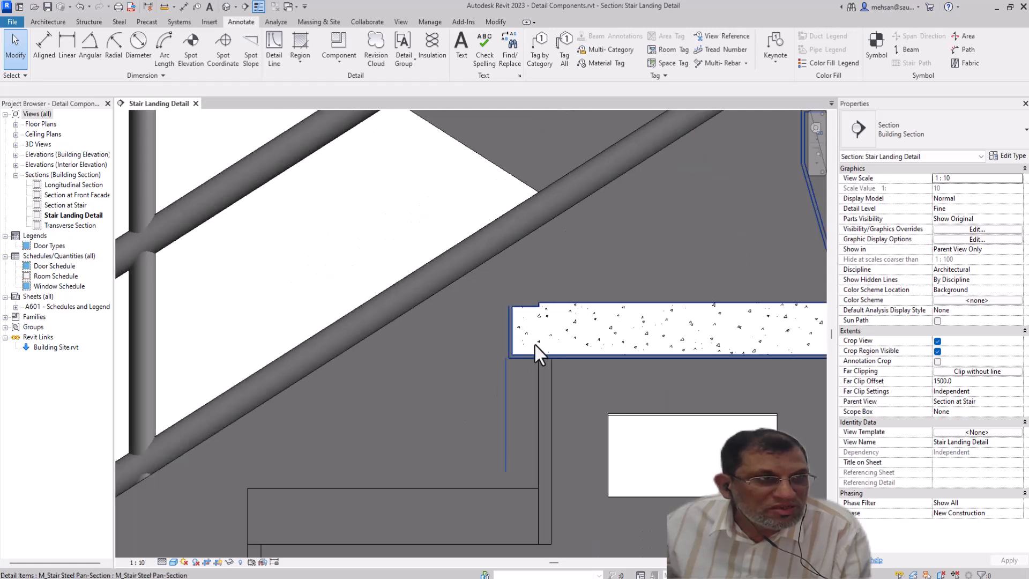
{"action": "scroll", "coordinate": [489, 366], "scroll_direction": "down", "scroll_amount": 1}
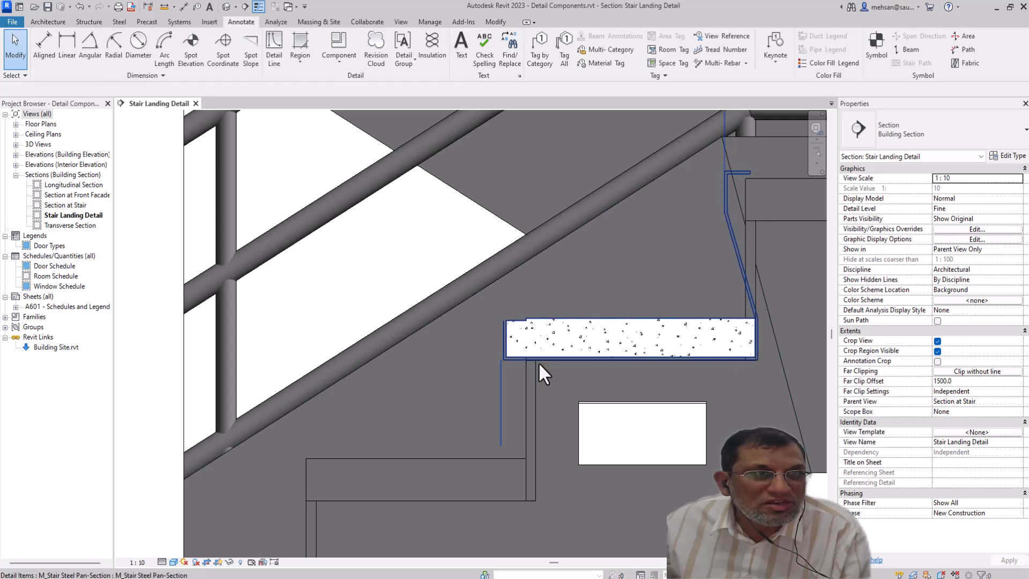
{"action": "scroll", "coordinate": [552, 370], "scroll_direction": "up", "scroll_amount": 1}
{"action": "scroll", "coordinate": [552, 369], "scroll_direction": "down", "scroll_amount": 3}
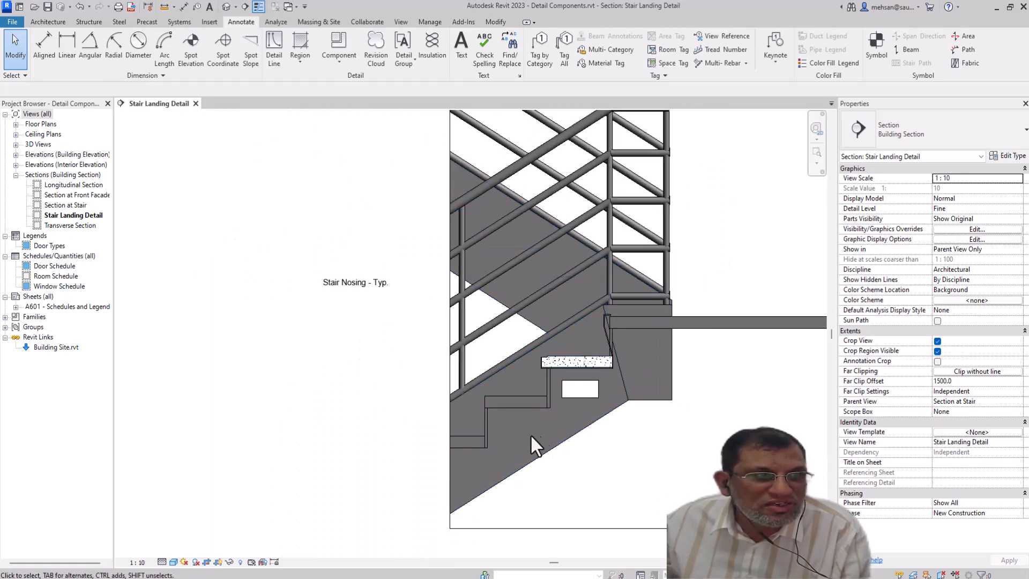
{"action": "scroll", "coordinate": [579, 373], "scroll_direction": "up", "scroll_amount": 4}
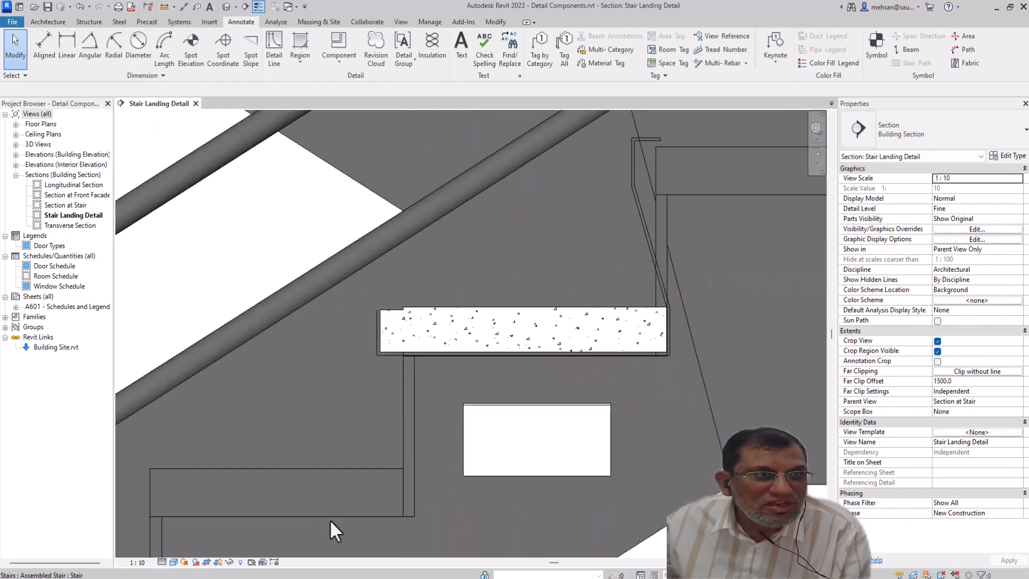
- Set the section view to Coarse detail level and the Wireframe visual style
{"action": "left_click", "coordinate": [162, 562]}
{"action": "left_click", "coordinate": [177, 527]}
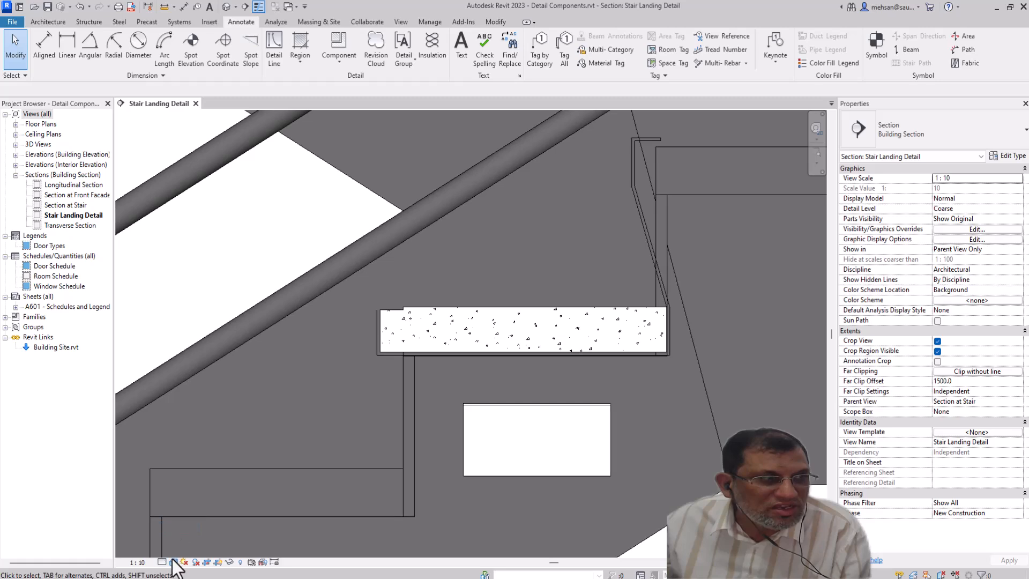
{"action": "left_click", "coordinate": [174, 562]}
{"action": "left_click", "coordinate": [188, 507]}
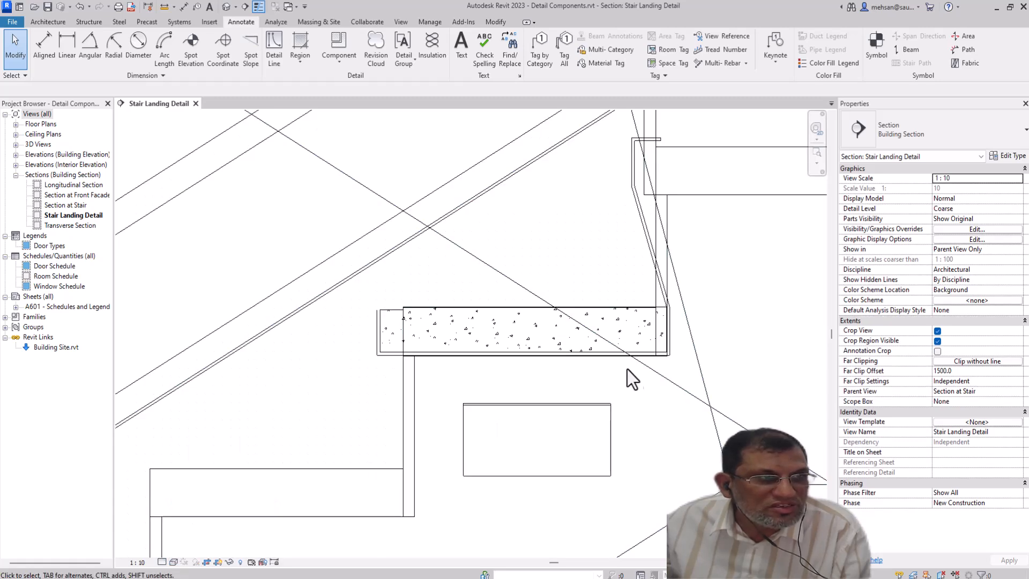
{"action": "scroll", "coordinate": [632, 399], "scroll_direction": "down", "scroll_amount": 2}
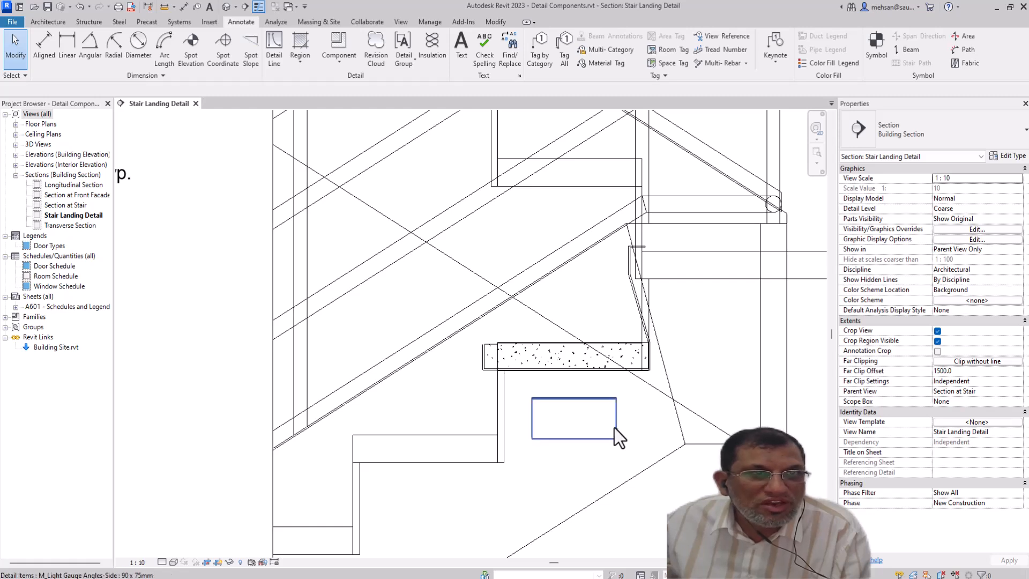
{"action": "left_click", "coordinate": [174, 562]}
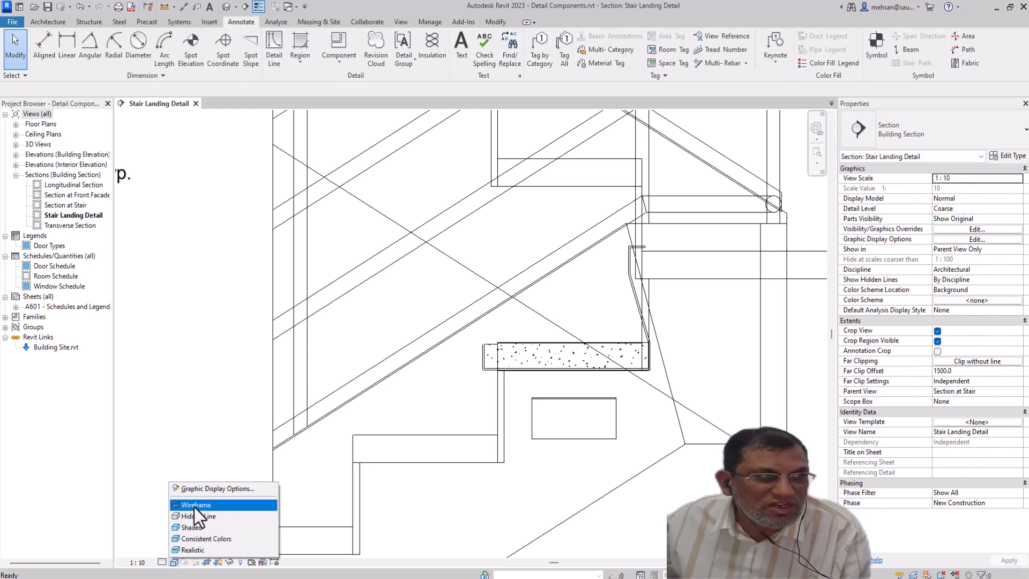
{"action": "left_click", "coordinate": [161, 562]}
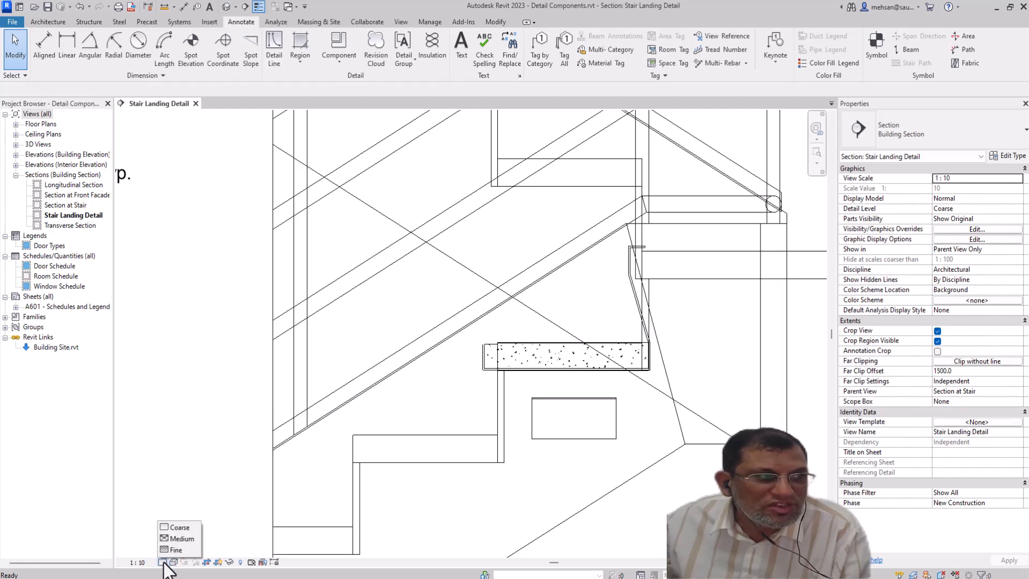
{"action": "left_click", "coordinate": [179, 528]}
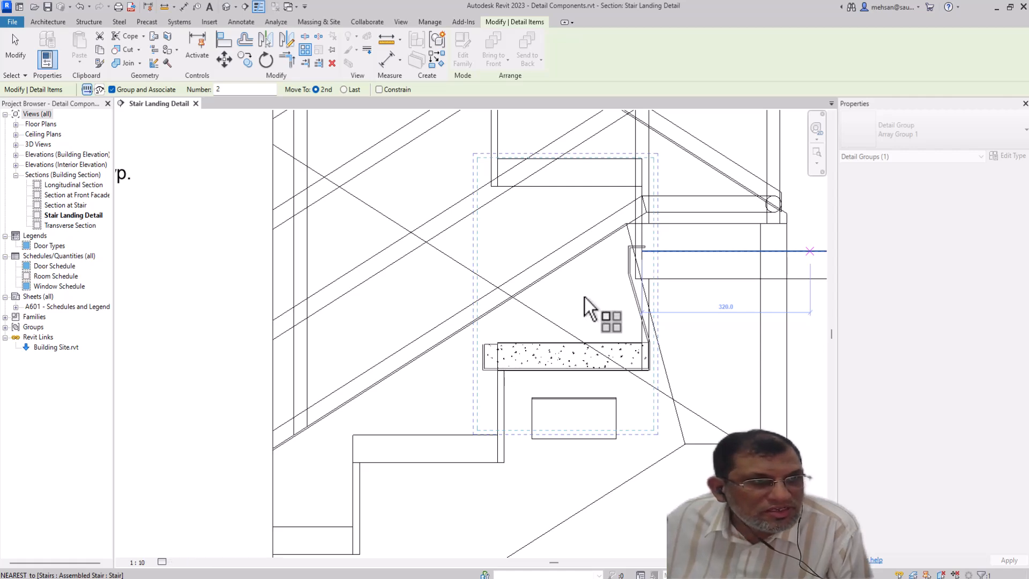
{"action": "key", "text": "Escape"}
{"action": "key", "text": "Escape"}
{"action": "left_click", "coordinate": [575, 332]}
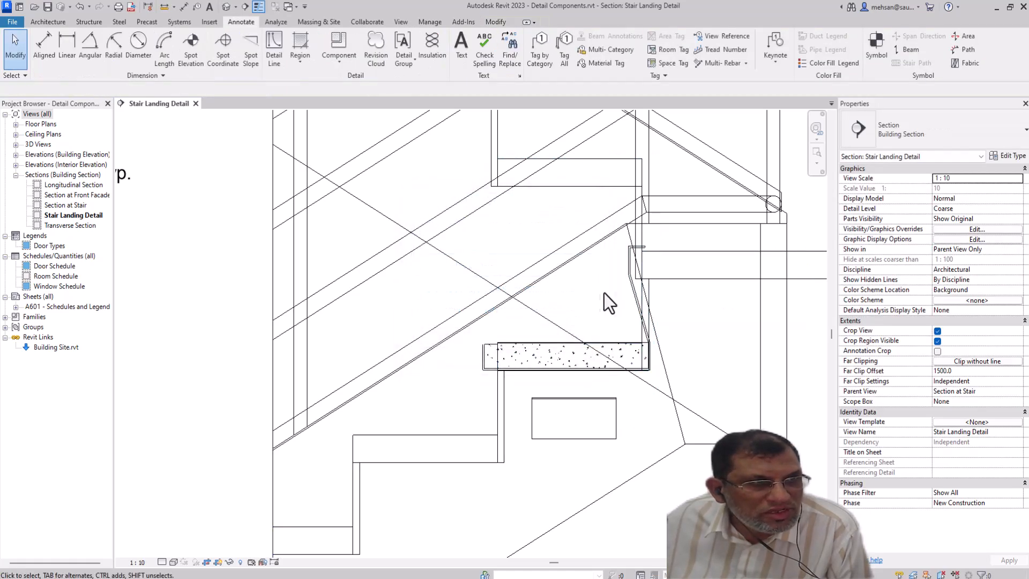
- Start a linear array of the steel pan section with 3 grouped items, move-to 2nd, and its base point at the lower riser's bottom endpoint
{"action": "left_click", "coordinate": [599, 346]}
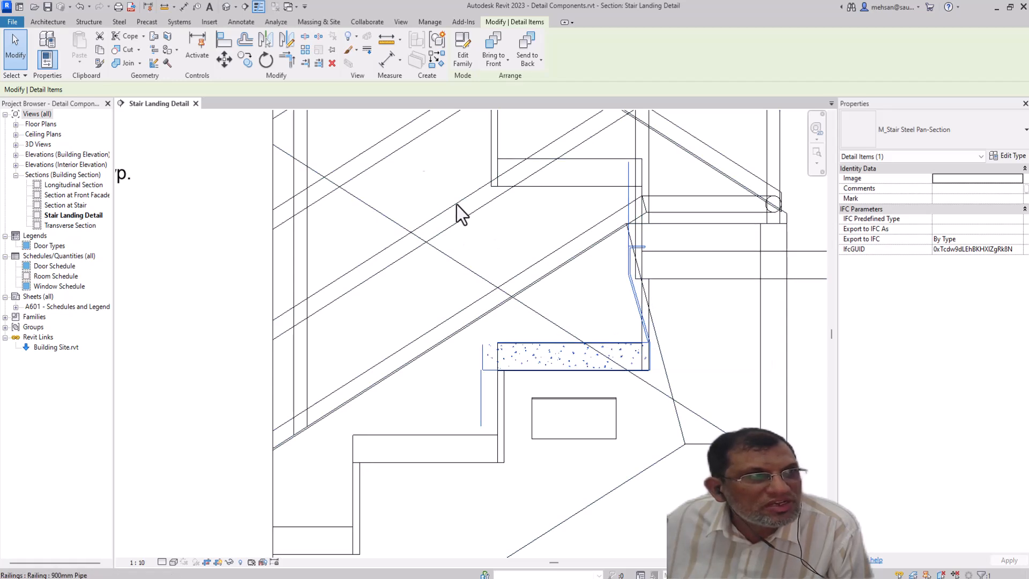
{"action": "left_click", "coordinate": [305, 52]}
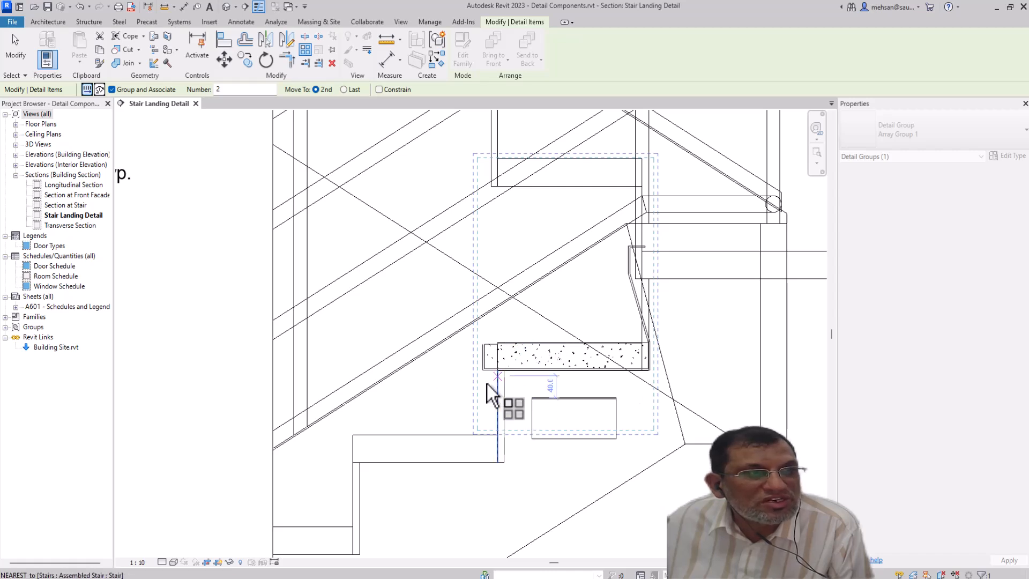
{"action": "left_click", "coordinate": [229, 89]}
{"action": "key", "text": "BackSpace"}
{"action": "type", "text": "3"}
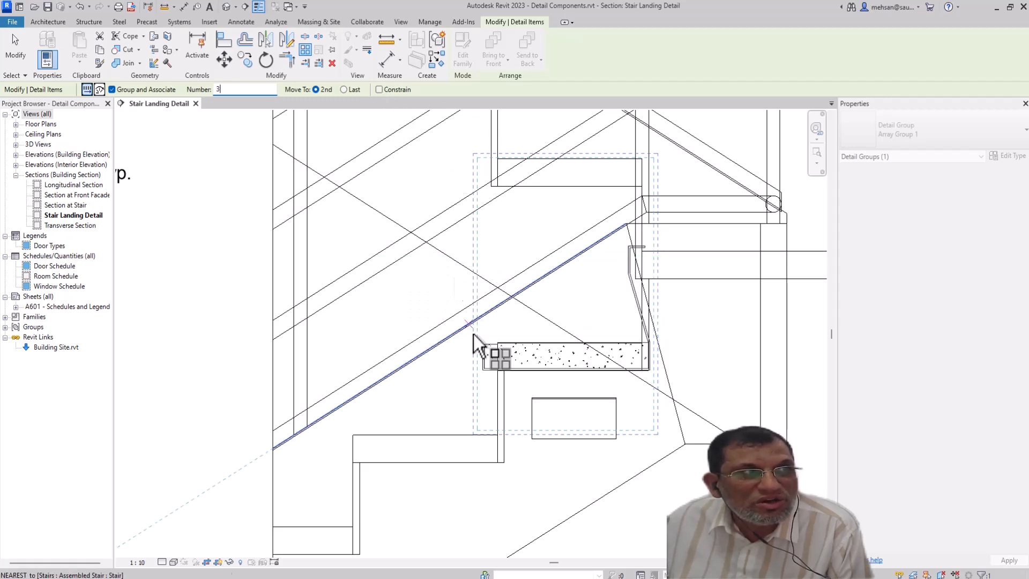
{"action": "right_click", "coordinate": [517, 463]}
{"action": "mouse_move", "coordinate": [557, 323]}
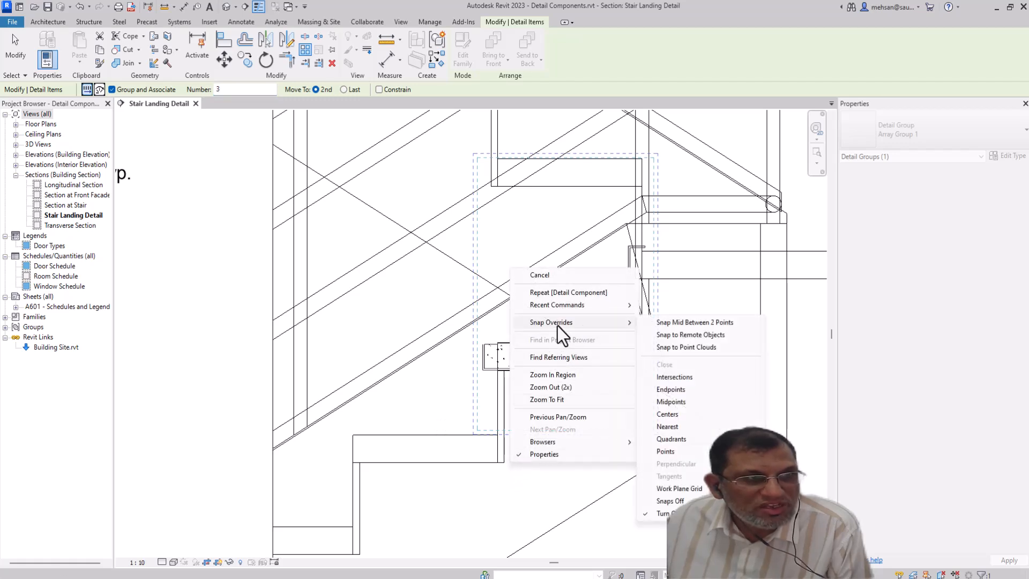
{"action": "left_click", "coordinate": [679, 389]}
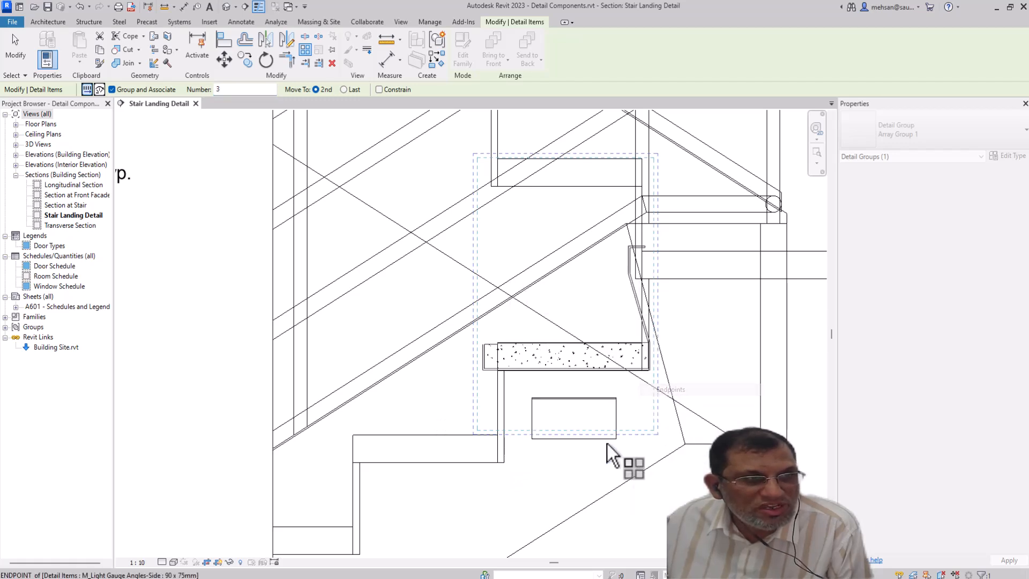
{"action": "left_click", "coordinate": [504, 462]}
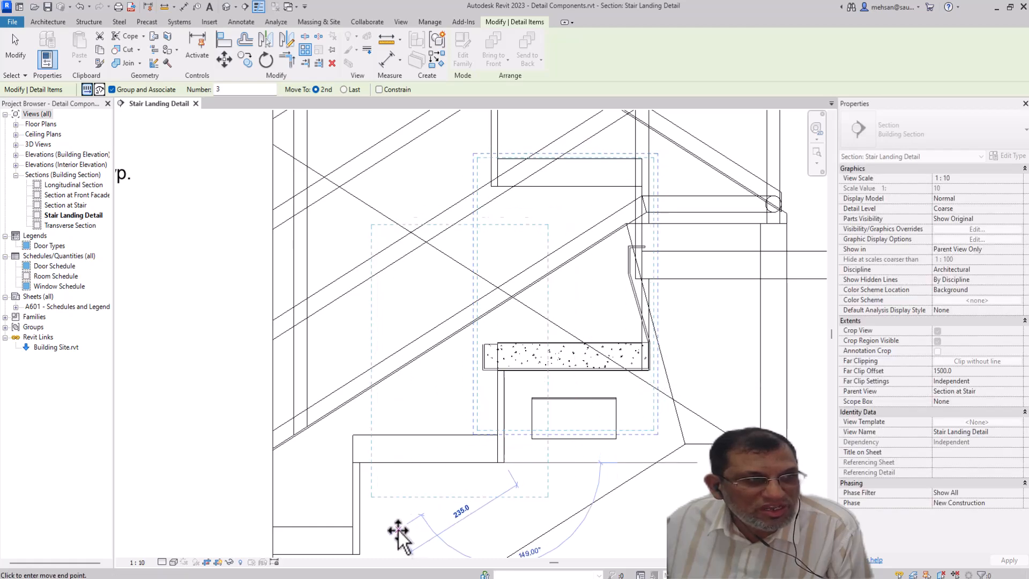
- Snap the array's second item to the bottom endpoint of the next riser down the flight and accept the count of 3
{"action": "scroll", "coordinate": [451, 426], "scroll_direction": "up", "scroll_amount": 1}
{"action": "scroll", "coordinate": [480, 413], "scroll_direction": "up", "scroll_amount": 2}
{"action": "scroll", "coordinate": [494, 398], "scroll_direction": "up", "scroll_amount": 2}
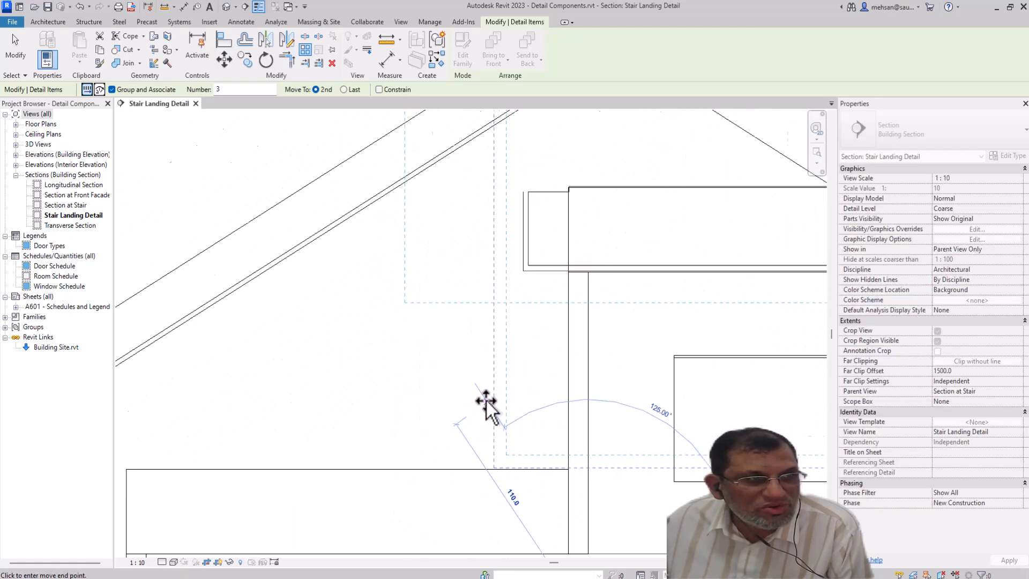
{"action": "scroll", "coordinate": [512, 399], "scroll_direction": "down", "scroll_amount": 5}
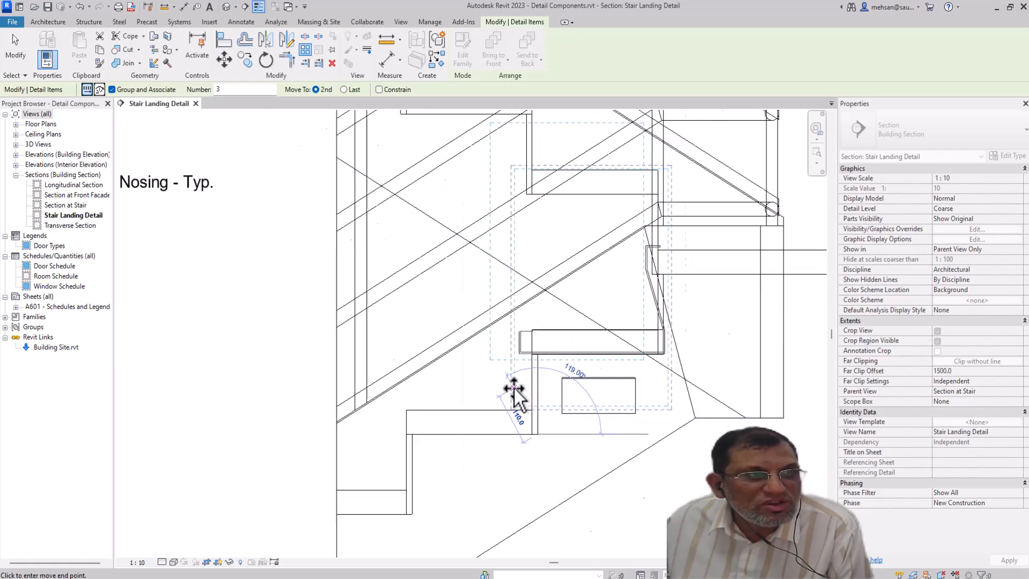
{"action": "scroll", "coordinate": [503, 400], "scroll_direction": "up", "scroll_amount": 1}
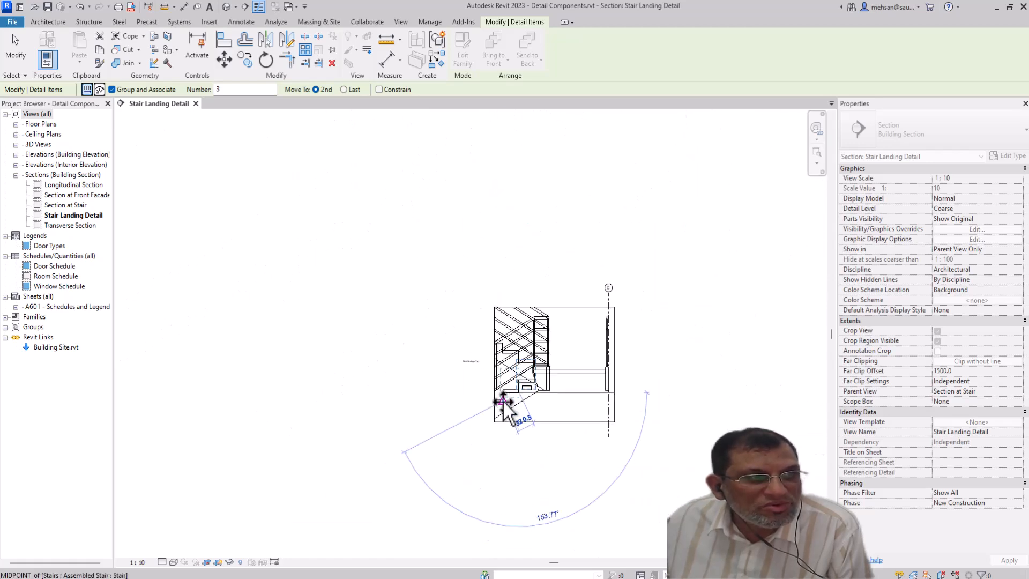
{"action": "scroll", "coordinate": [506, 400], "scroll_direction": "down", "scroll_amount": 1}
{"action": "scroll", "coordinate": [519, 395], "scroll_direction": "up", "scroll_amount": 6}
{"action": "scroll", "coordinate": [519, 396], "scroll_direction": "up", "scroll_amount": 4}
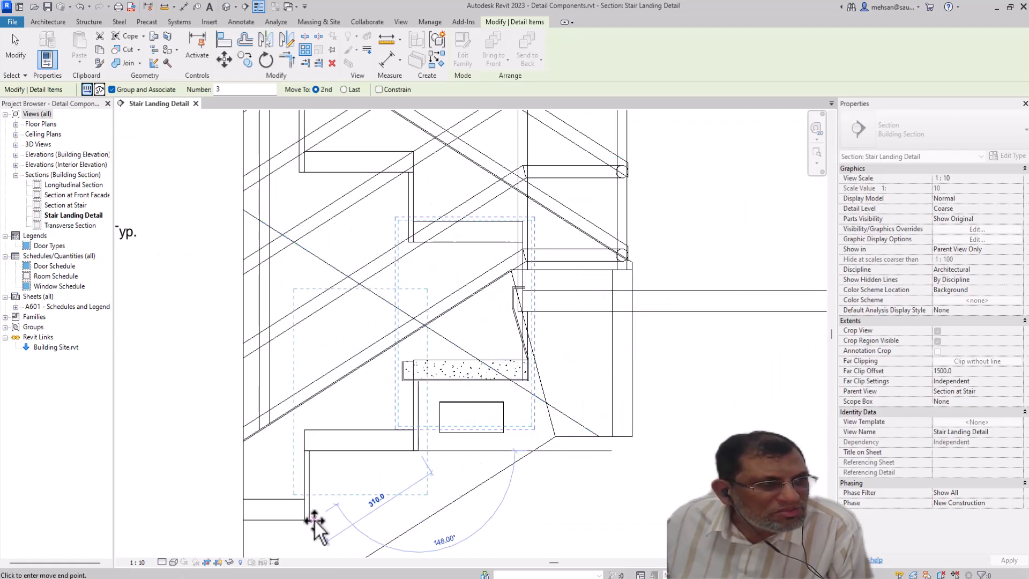
{"action": "right_click", "coordinate": [311, 519]}
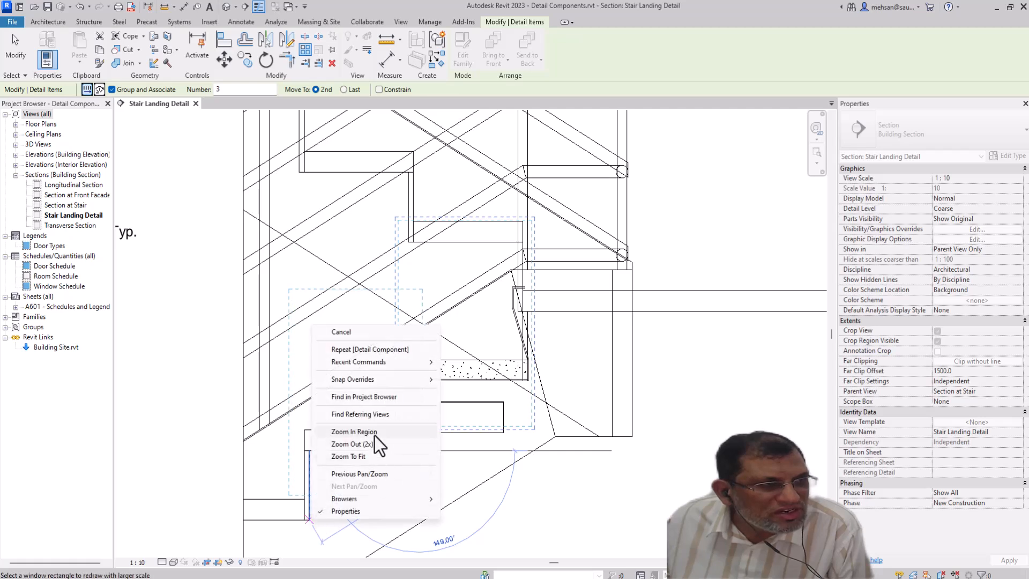
{"action": "mouse_move", "coordinate": [375, 380]}
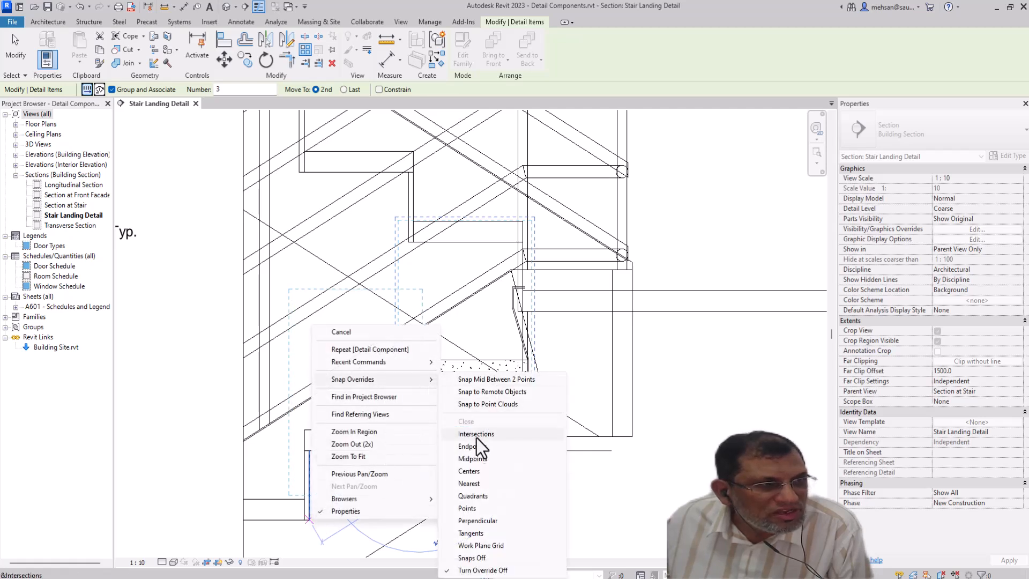
{"action": "left_click", "coordinate": [472, 459]}
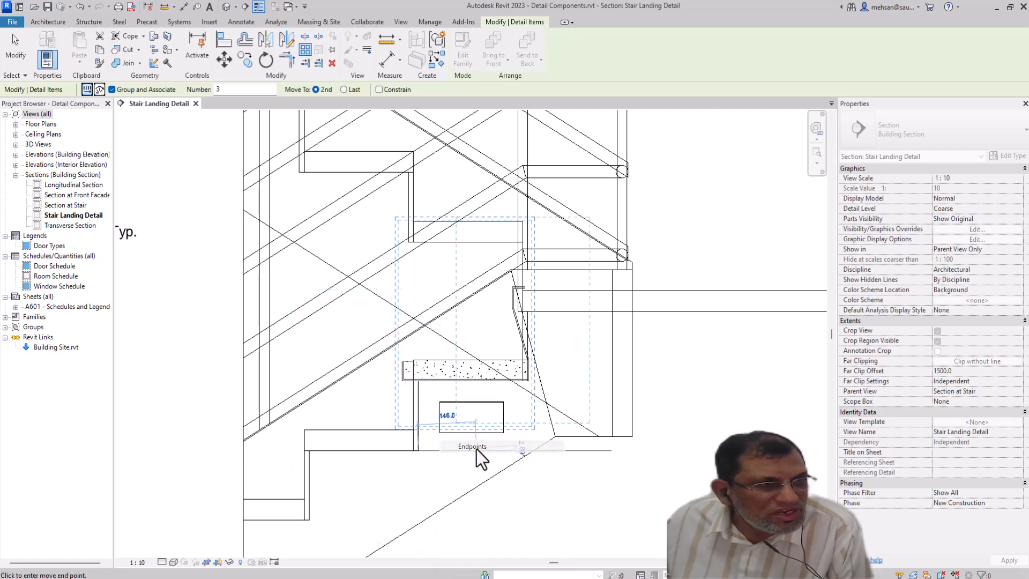
{"action": "left_click", "coordinate": [310, 519]}
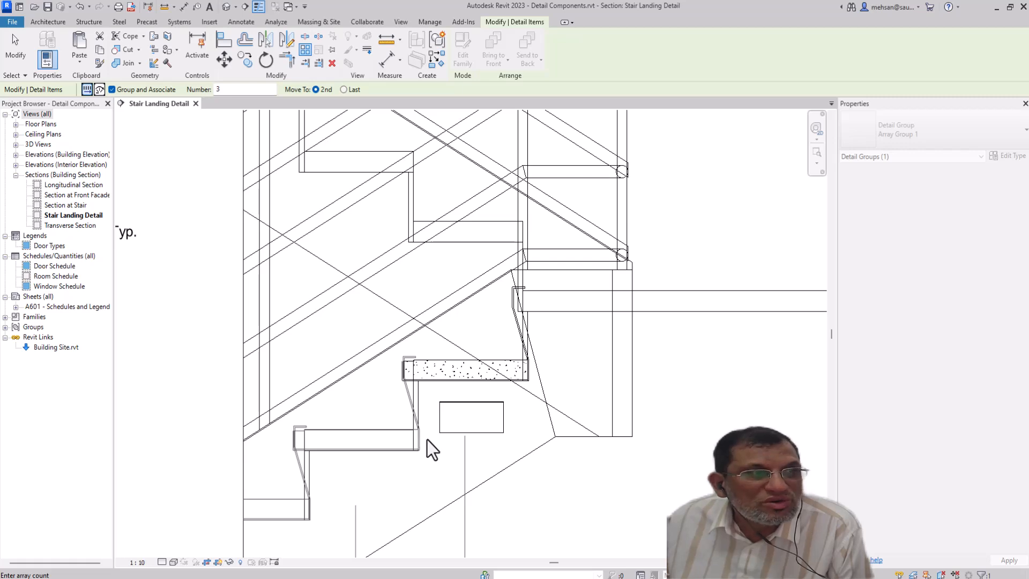
{"action": "left_click_drag", "start_coordinate": [835, 343], "coordinate": [832, 382]}
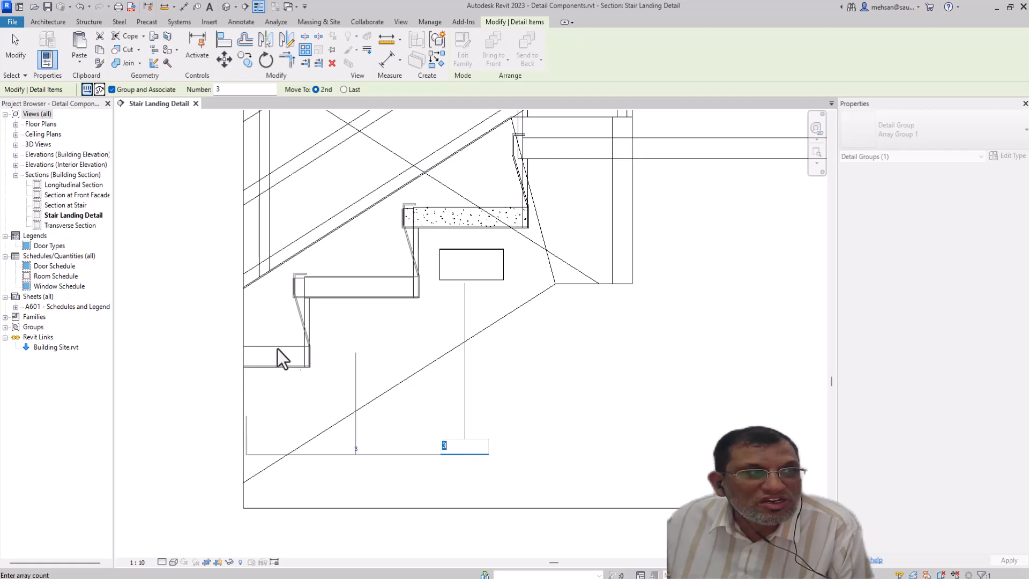
{"action": "key", "text": "Return"}
- Extend the section view's crop region outward on the stair side to take in the whole third arrayed tread
{"action": "left_click", "coordinate": [245, 323]}
{"action": "scroll", "coordinate": [333, 335], "scroll_direction": "down", "scroll_amount": 4}
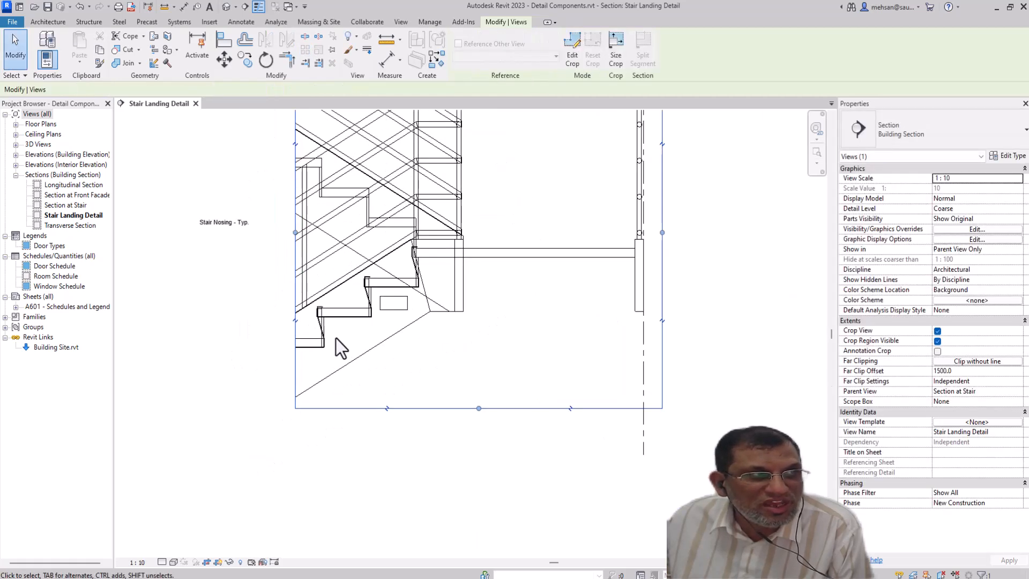
{"action": "mouse_move", "coordinate": [295, 233]}
{"action": "left_mouse_down"}
{"action": "mouse_move", "coordinate": [252, 234]}
{"action": "mouse_move", "coordinate": [266, 231]}
{"action": "left_mouse_up"}
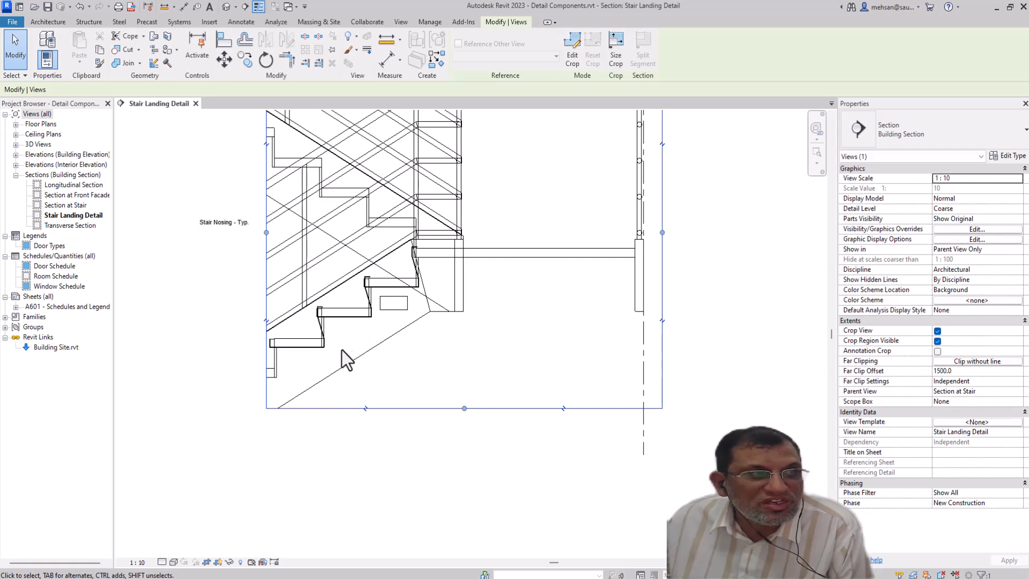
- Set the pan section array's item count to 6
{"action": "left_click", "coordinate": [364, 297]}
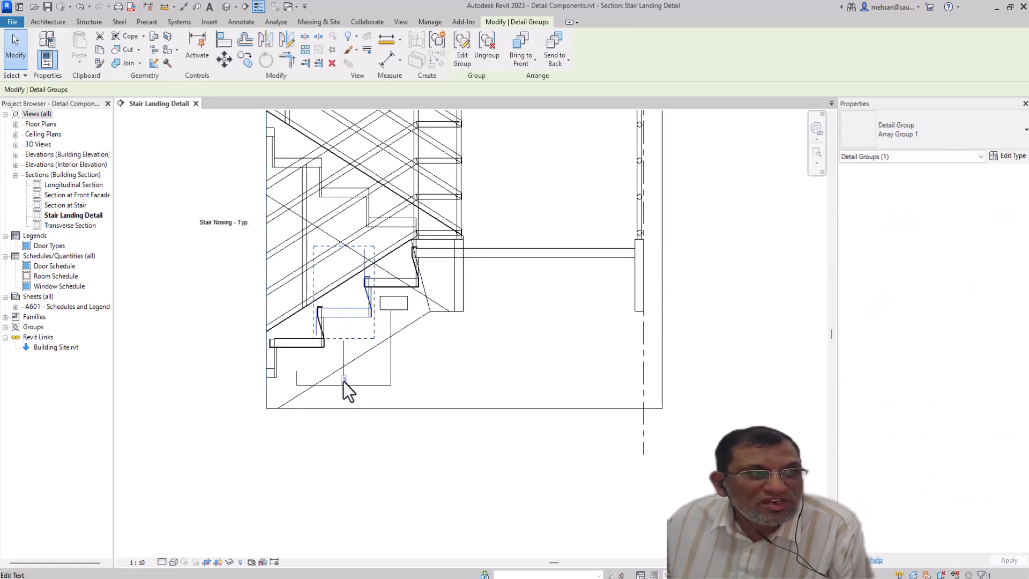
{"action": "scroll", "coordinate": [346, 381], "scroll_direction": "up", "scroll_amount": 3}
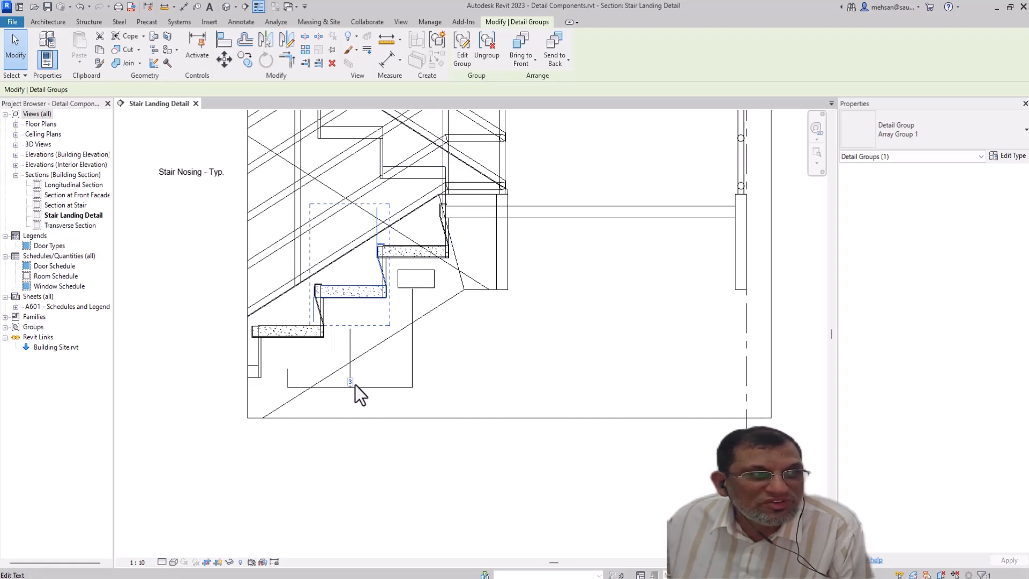
{"action": "scroll", "coordinate": [352, 388], "scroll_direction": "up", "scroll_amount": 8}
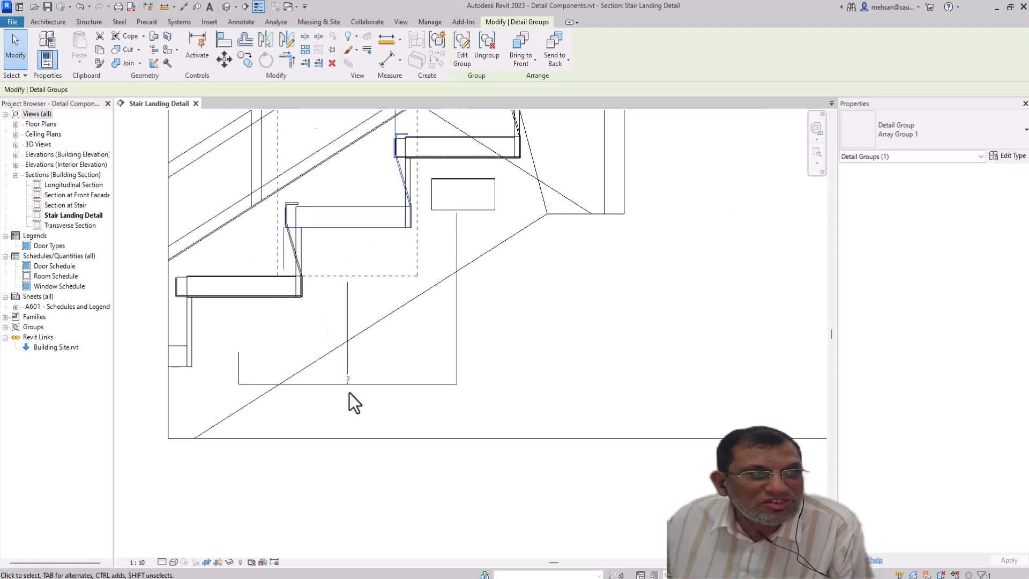
{"action": "left_click", "coordinate": [356, 384]}
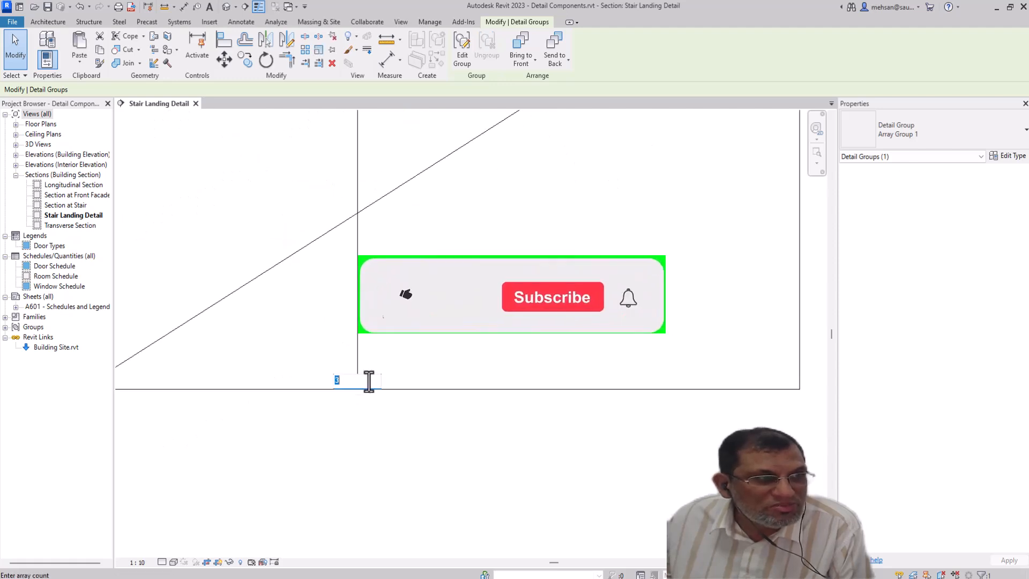
{"action": "key", "text": "Return"}
{"action": "scroll", "coordinate": [398, 345], "scroll_direction": "down", "scroll_amount": 2}
{"action": "scroll", "coordinate": [397, 343], "scroll_direction": "down", "scroll_amount": 5}
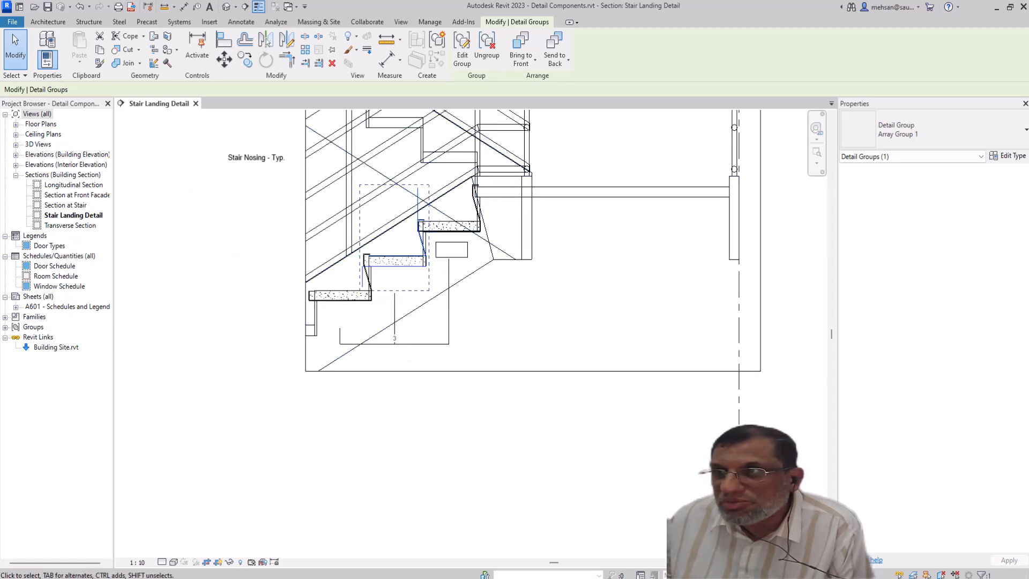
{"action": "left_click", "coordinate": [398, 339]}
{"action": "type", "text": "6"}
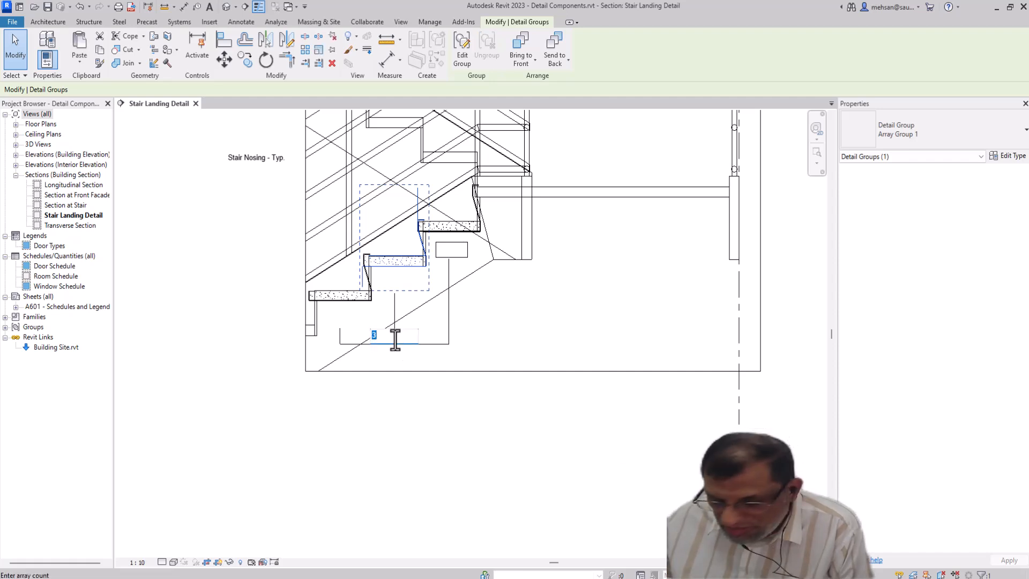
{"action": "key", "text": "Return"}
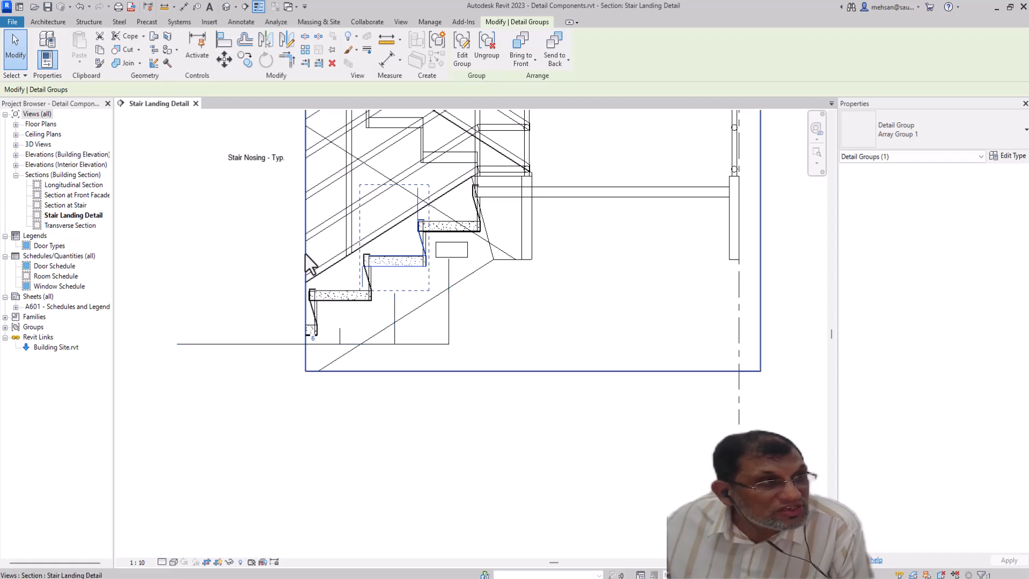
- Enlarge the crop region further on the stair side and down past Level 1 to show the lower arrayed treads
{"action": "left_click", "coordinate": [305, 214]}
{"action": "left_click_drag", "start_coordinate": [305, 169], "coordinate": [214, 183]}
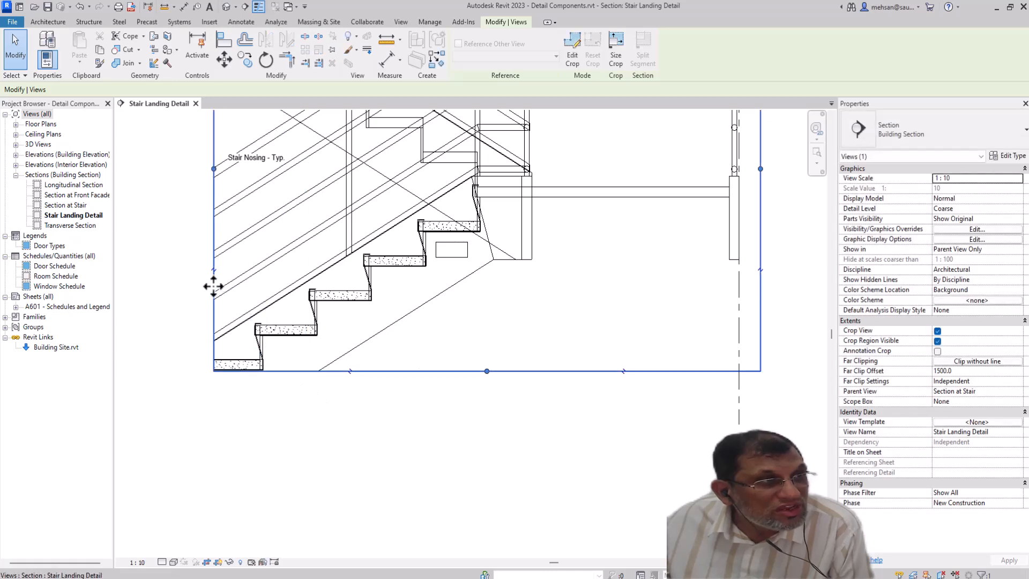
{"action": "left_click_drag", "start_coordinate": [214, 170], "coordinate": [160, 195]}
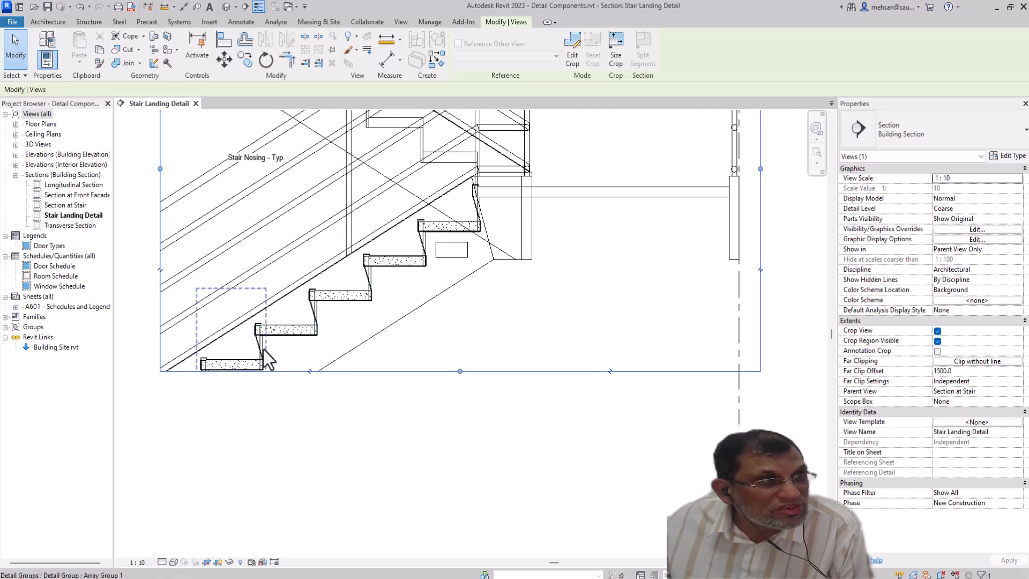
{"action": "left_click_drag", "start_coordinate": [460, 371], "coordinate": [455, 475]}
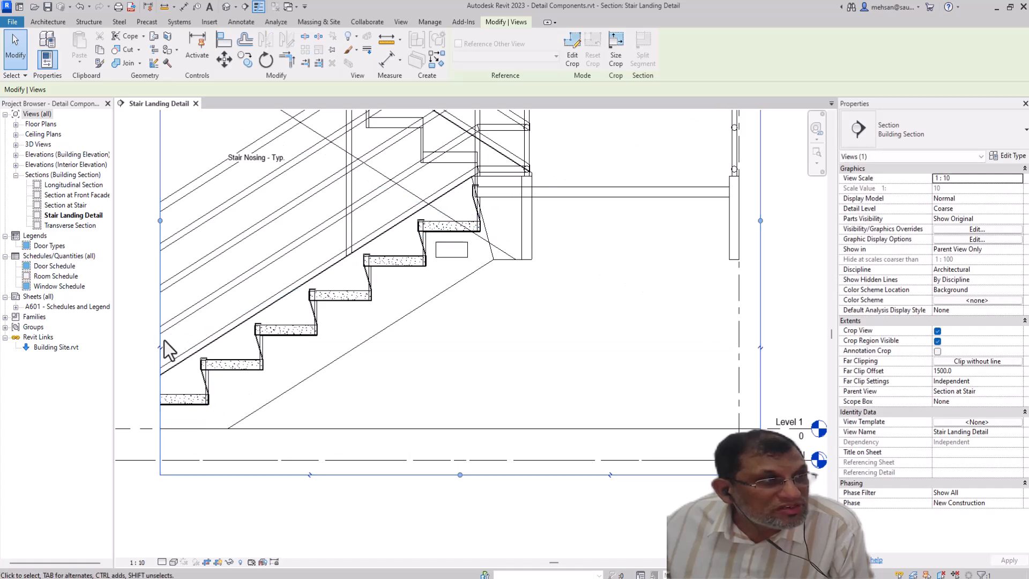
- Pull the crop region's stair-side and lower edges back in, so it cuts through the fourth arrayed tread
{"action": "left_click_drag", "start_coordinate": [159, 233], "coordinate": [293, 205]}
{"action": "left_click_drag", "start_coordinate": [528, 477], "coordinate": [515, 349]}
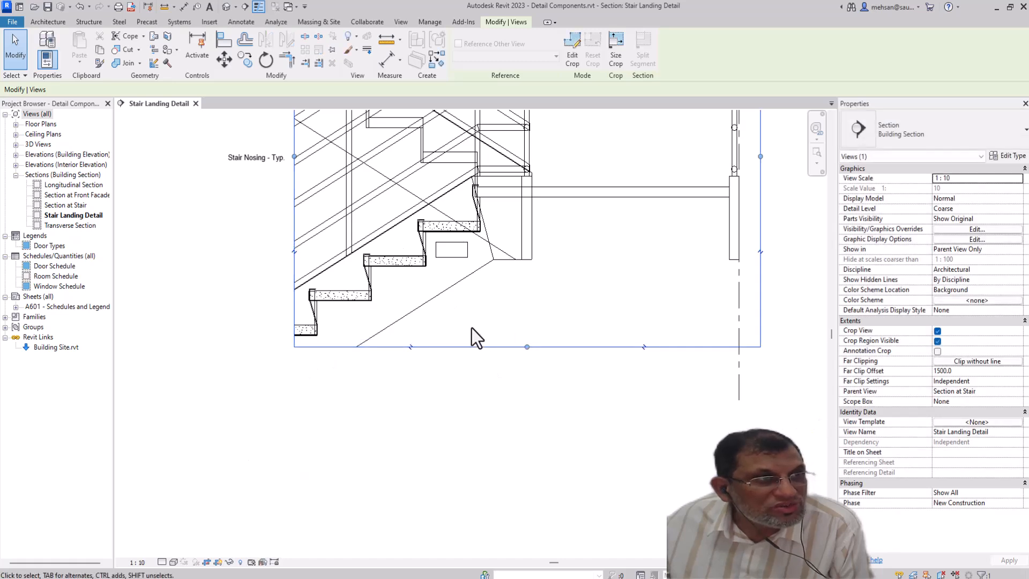
{"action": "scroll", "coordinate": [478, 348], "scroll_direction": "down", "scroll_amount": 3}
{"action": "scroll", "coordinate": [424, 289], "scroll_direction": "up", "scroll_amount": 3}
{"action": "scroll", "coordinate": [428, 298], "scroll_direction": "up", "scroll_amount": 3}
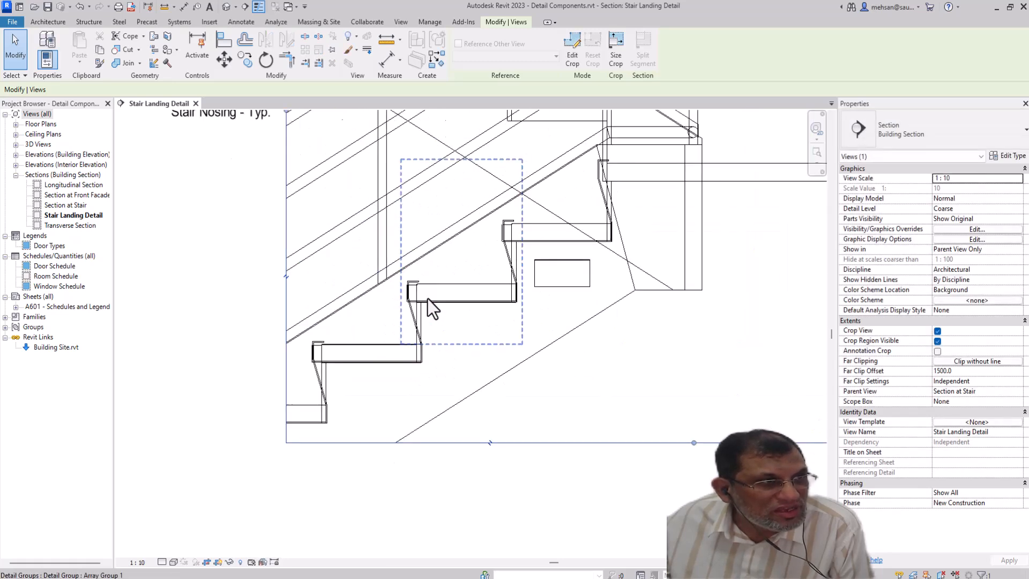
{"action": "scroll", "coordinate": [428, 298], "scroll_direction": "down", "scroll_amount": 4}
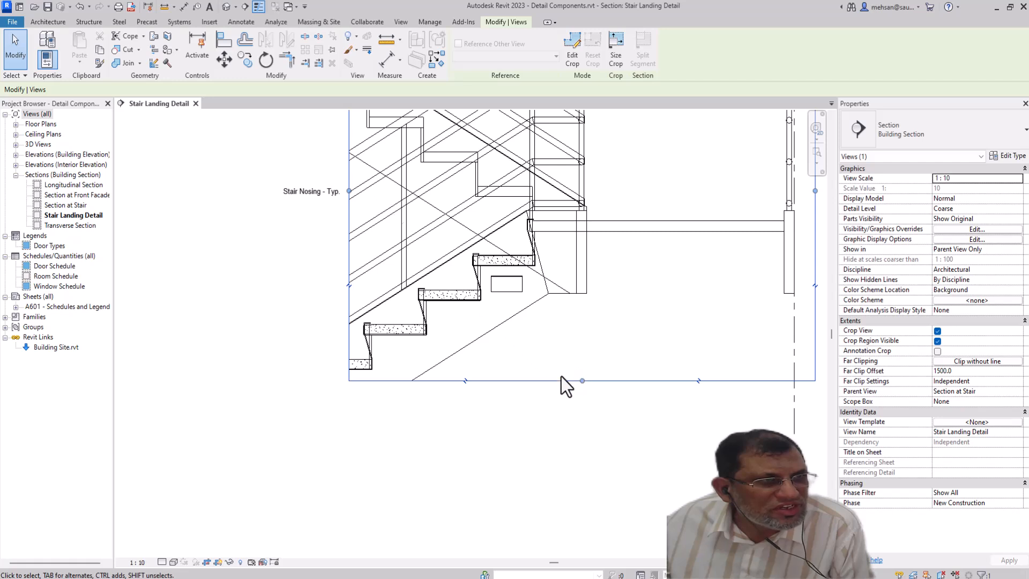
- Set the pan section array's item count to 2 and review the two upper treads up close
{"action": "left_click", "coordinate": [422, 313]}
{"action": "left_click", "coordinate": [369, 373]}
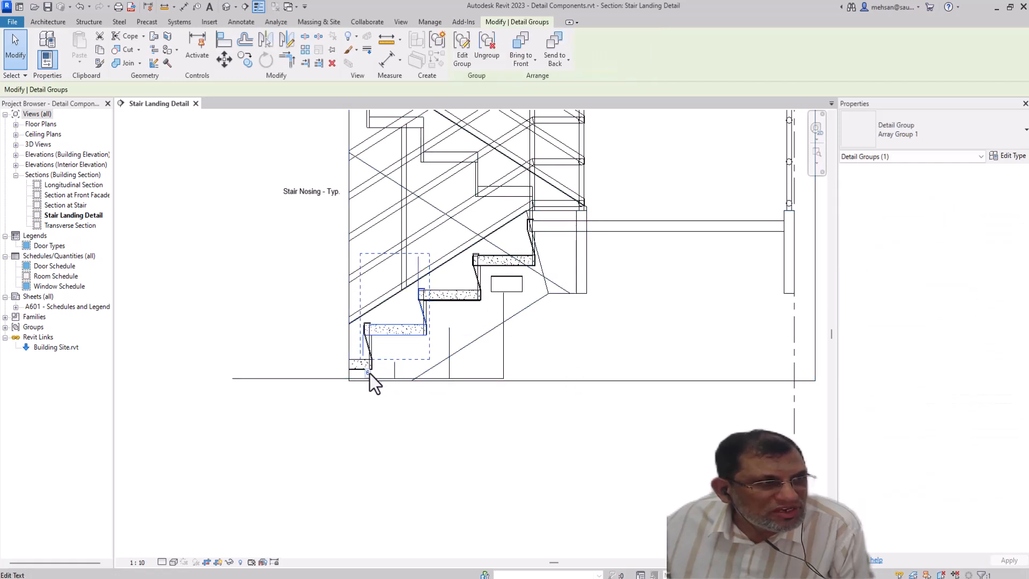
{"action": "type", "text": "2"}
{"action": "key", "text": "Return"}
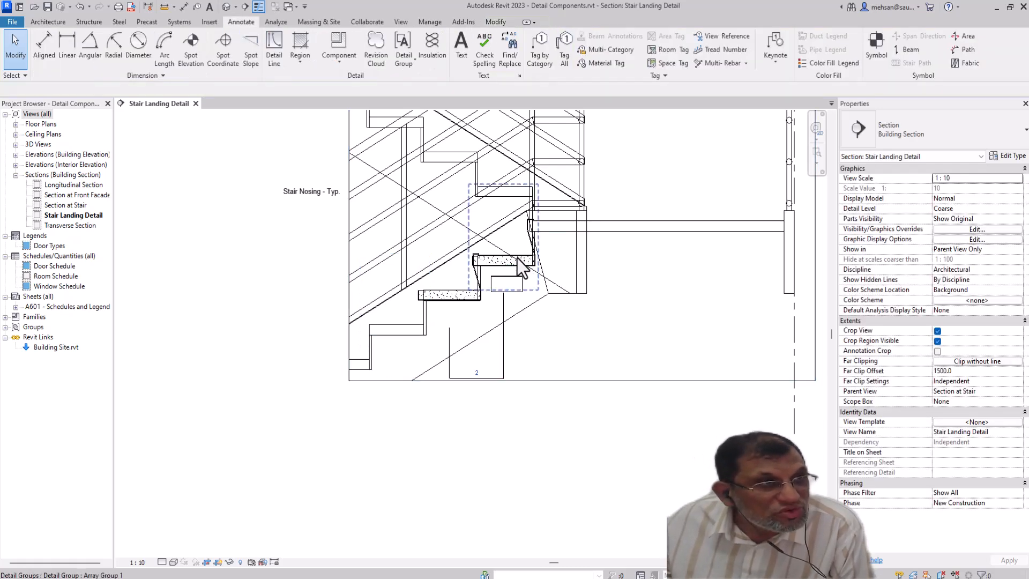
{"action": "scroll", "coordinate": [515, 256], "scroll_direction": "up", "scroll_amount": 1}
{"action": "scroll", "coordinate": [513, 251], "scroll_direction": "down", "scroll_amount": 3}
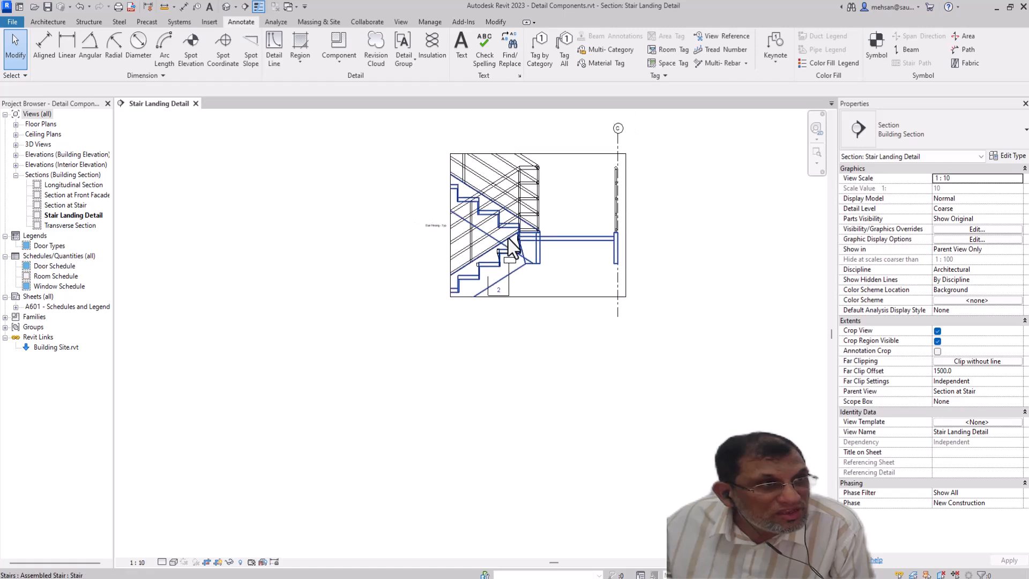
{"action": "left_click", "coordinate": [815, 155]}
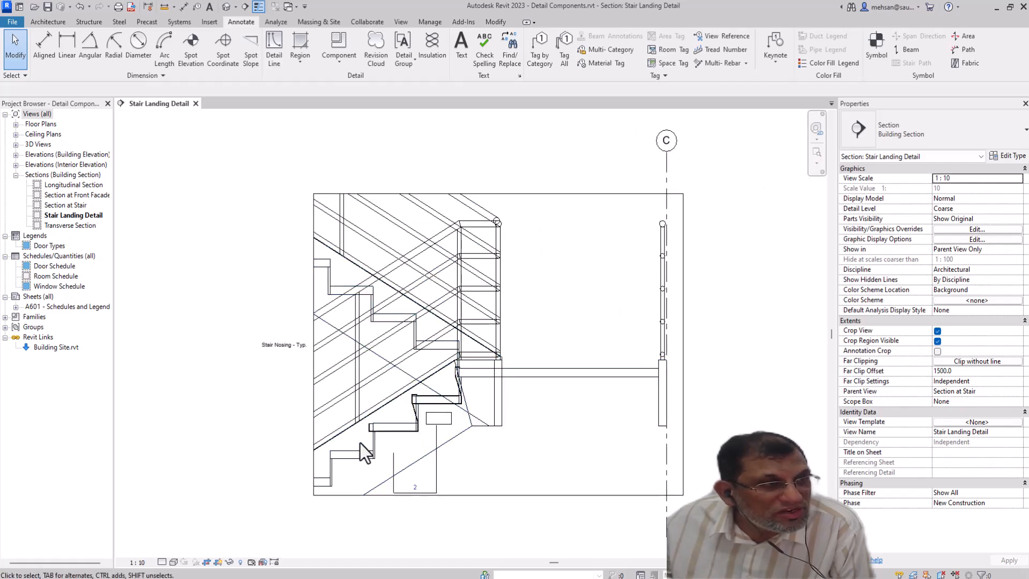
{"action": "scroll", "coordinate": [363, 435], "scroll_direction": "up", "scroll_amount": 5}
{"action": "scroll", "coordinate": [358, 435], "scroll_direction": "down", "scroll_amount": 2}
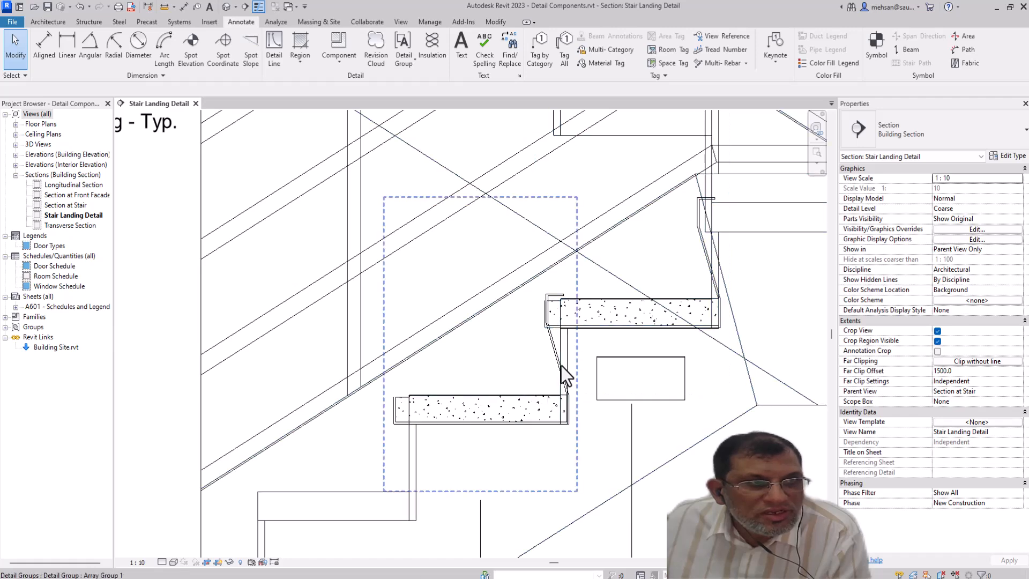
- Set the pan section array's item count to 3
{"action": "scroll", "coordinate": [590, 378], "scroll_direction": "up", "scroll_amount": 2}
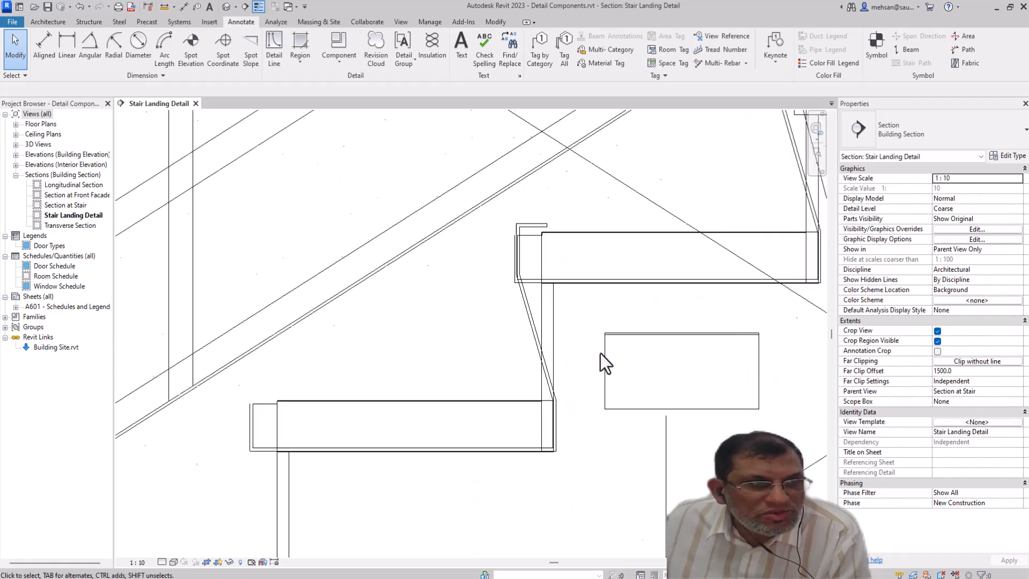
{"action": "scroll", "coordinate": [607, 347], "scroll_direction": "down", "scroll_amount": 3}
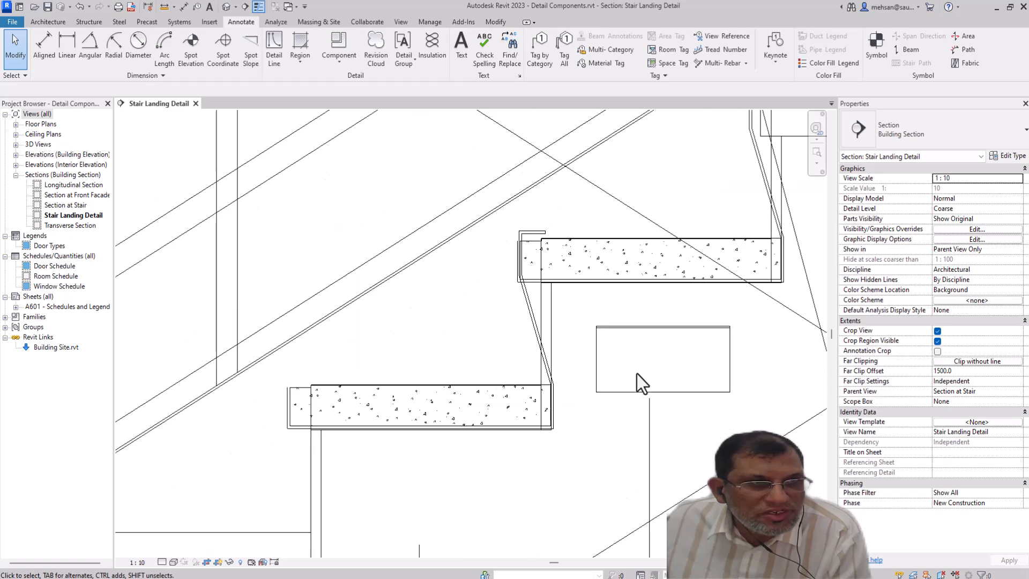
{"action": "scroll", "coordinate": [643, 378], "scroll_direction": "up", "scroll_amount": 1}
{"action": "scroll", "coordinate": [649, 387], "scroll_direction": "down", "scroll_amount": 1}
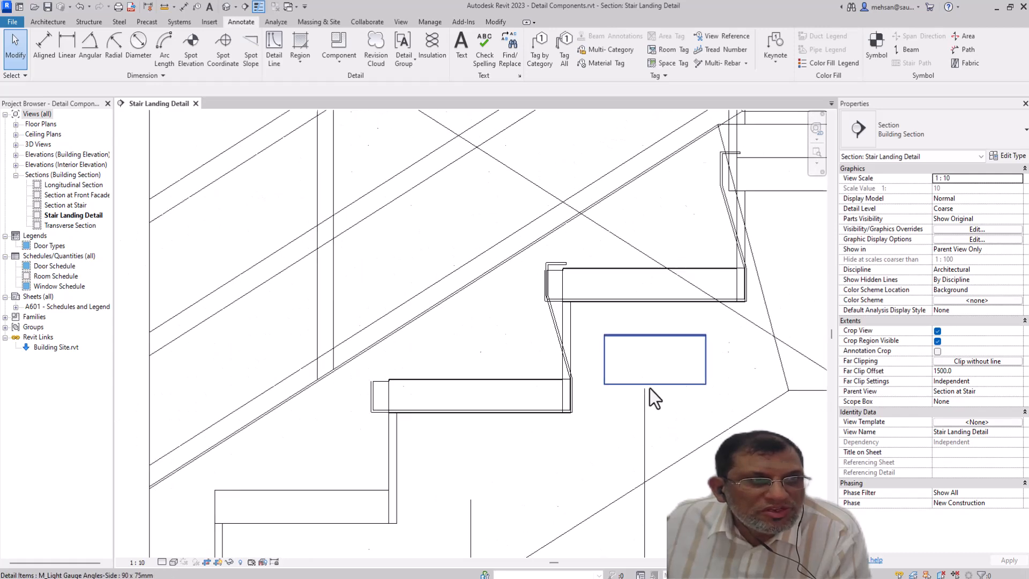
{"action": "scroll", "coordinate": [665, 442], "scroll_direction": "down", "scroll_amount": 2}
{"action": "scroll", "coordinate": [615, 523], "scroll_direction": "up", "scroll_amount": 4}
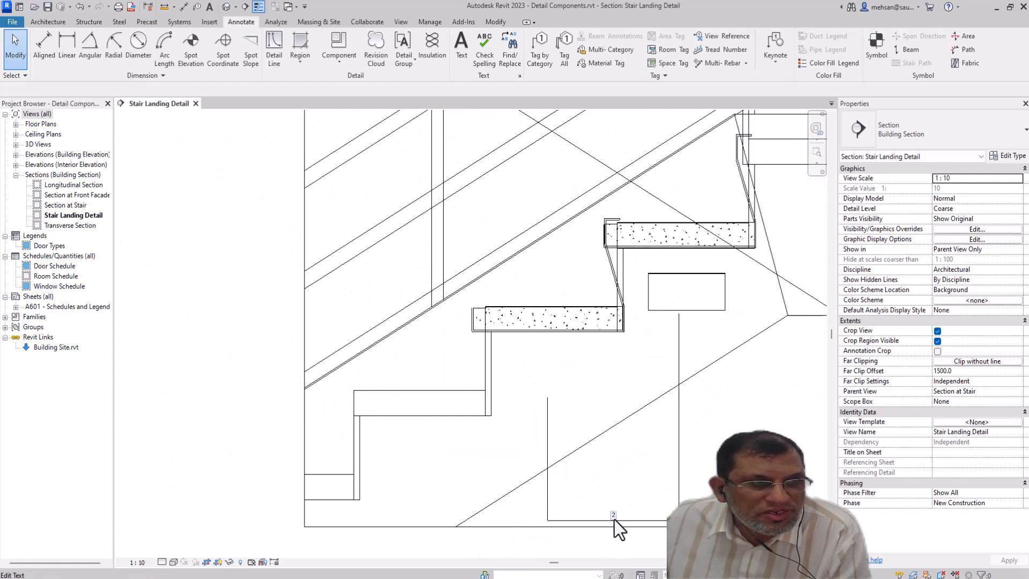
{"action": "left_click", "coordinate": [614, 517]}
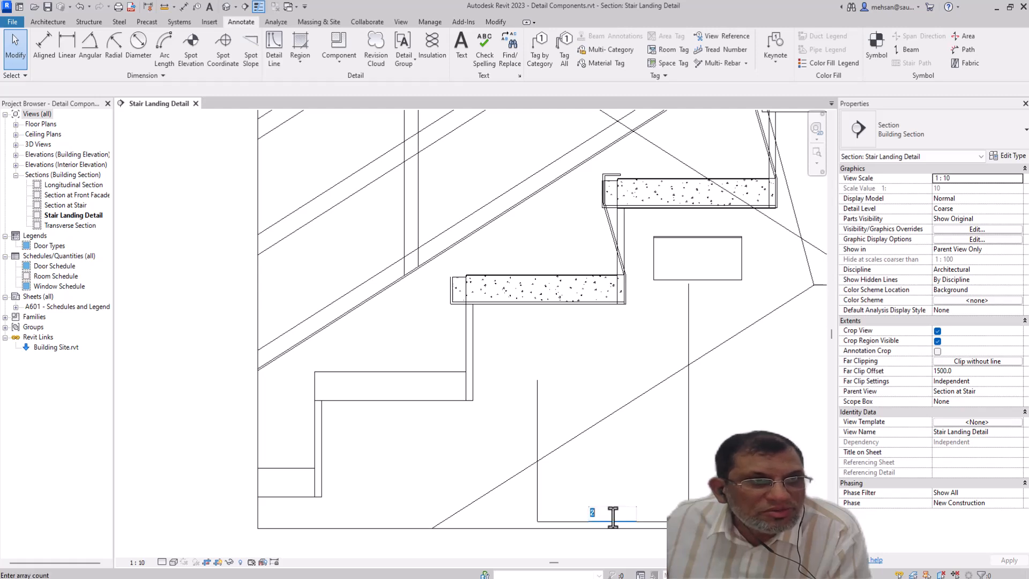
{"action": "type", "text": "3"}
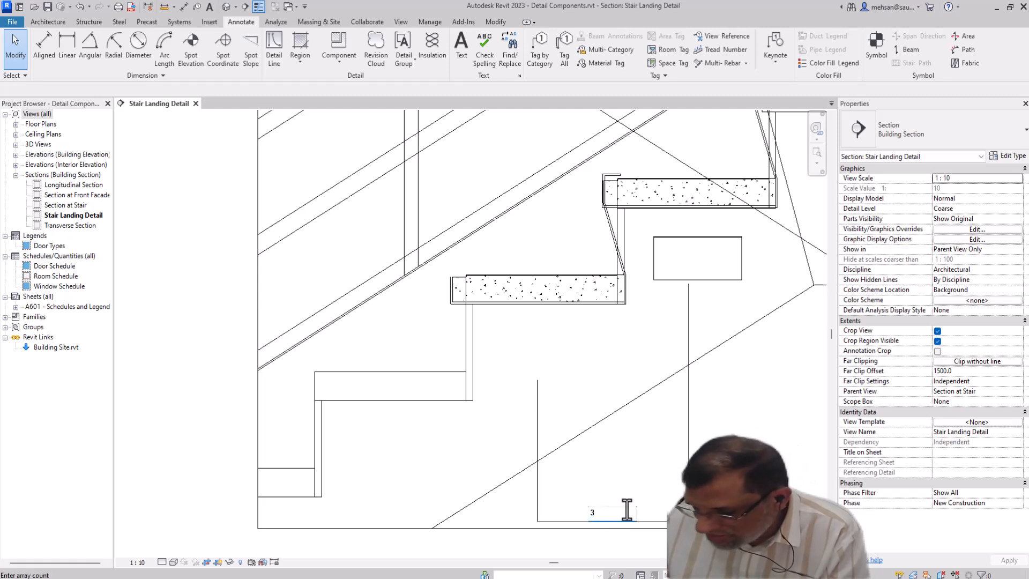
{"action": "key", "text": "Return"}
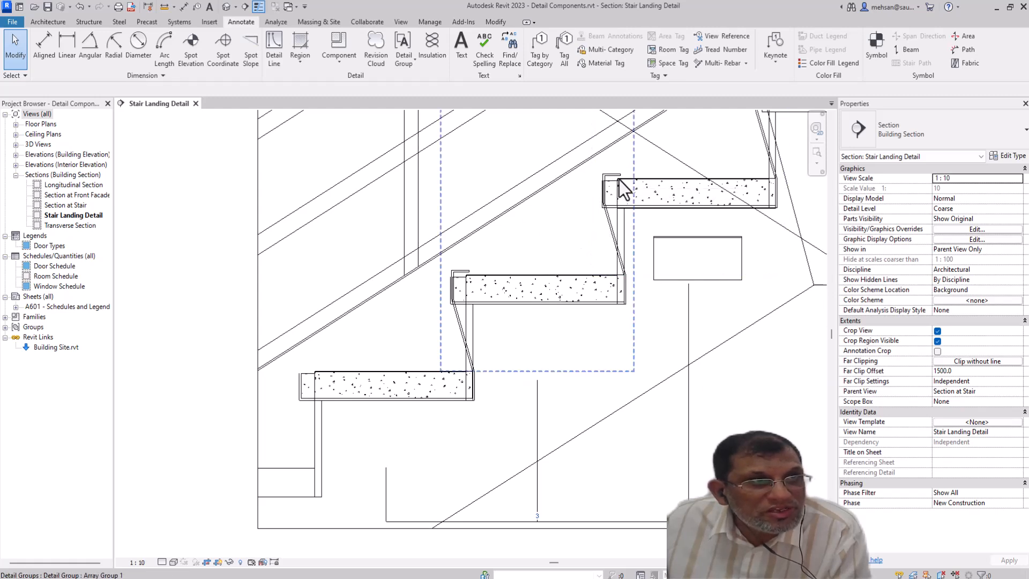
- Compare the arrayed pan sections with the stair profile and check the stair's actual riser height and tread depth
{"action": "scroll", "coordinate": [617, 188], "scroll_direction": "up", "scroll_amount": 2}
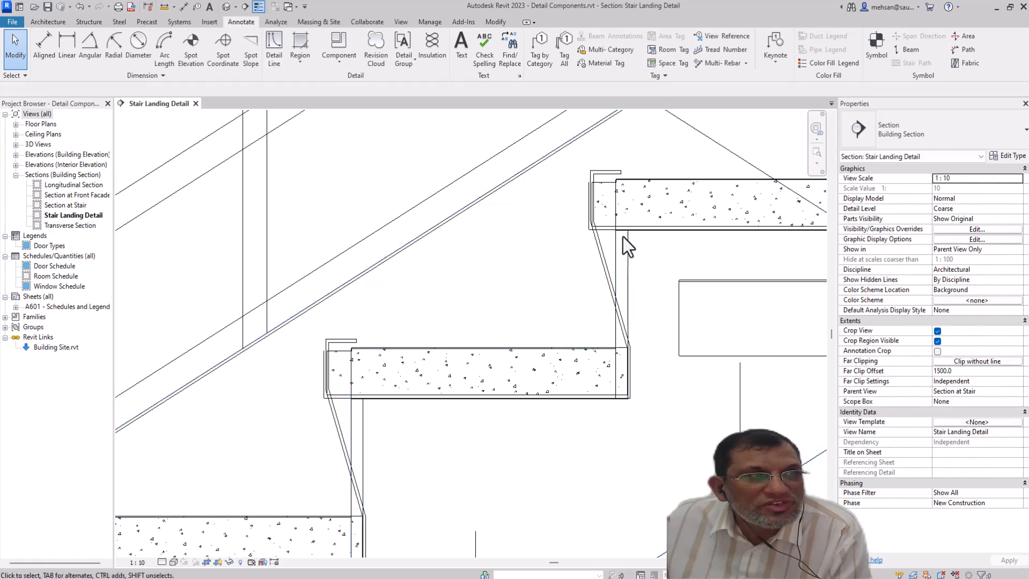
{"action": "left_click", "coordinate": [487, 195]}
{"action": "left_click", "coordinate": [495, 208]}
{"action": "scroll", "coordinate": [498, 208], "scroll_direction": "down", "scroll_amount": 2}
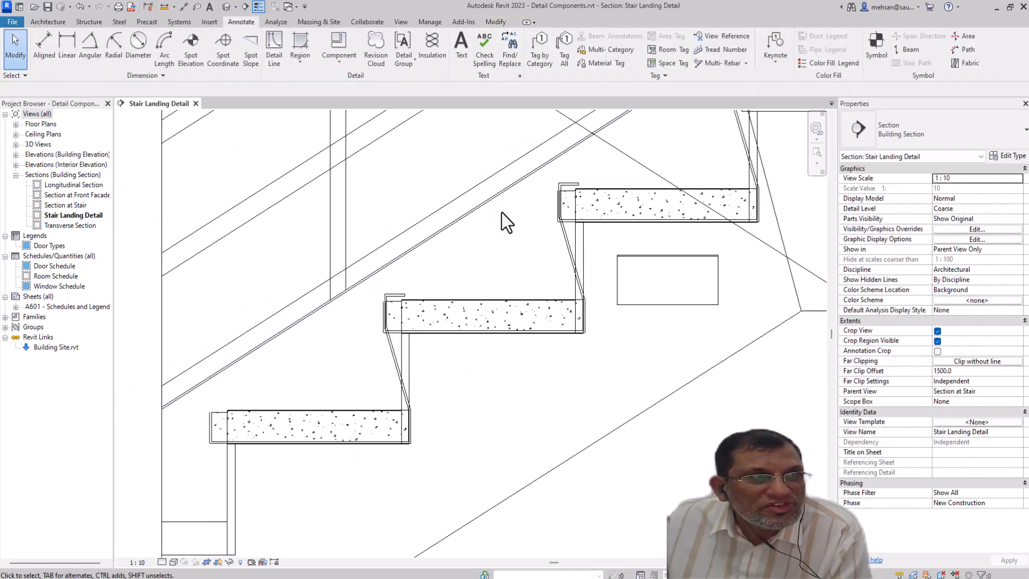
{"action": "scroll", "coordinate": [501, 213], "scroll_direction": "down", "scroll_amount": 2}
{"action": "left_click", "coordinate": [606, 336]}
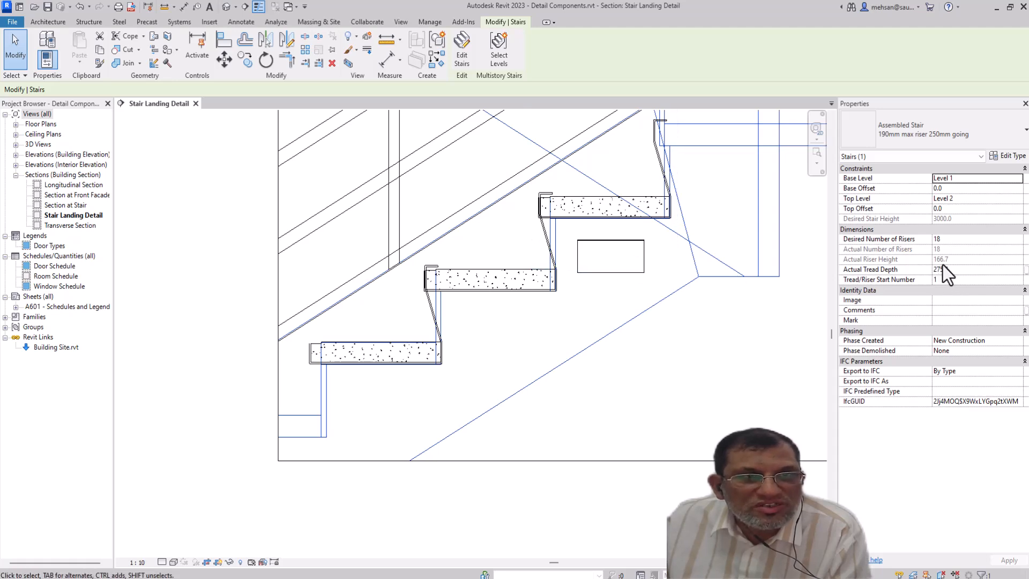
{"action": "key", "text": "Escape"}
- Open the pan section's array group for editing and view the group's type properties
{"action": "left_click", "coordinate": [542, 196]}
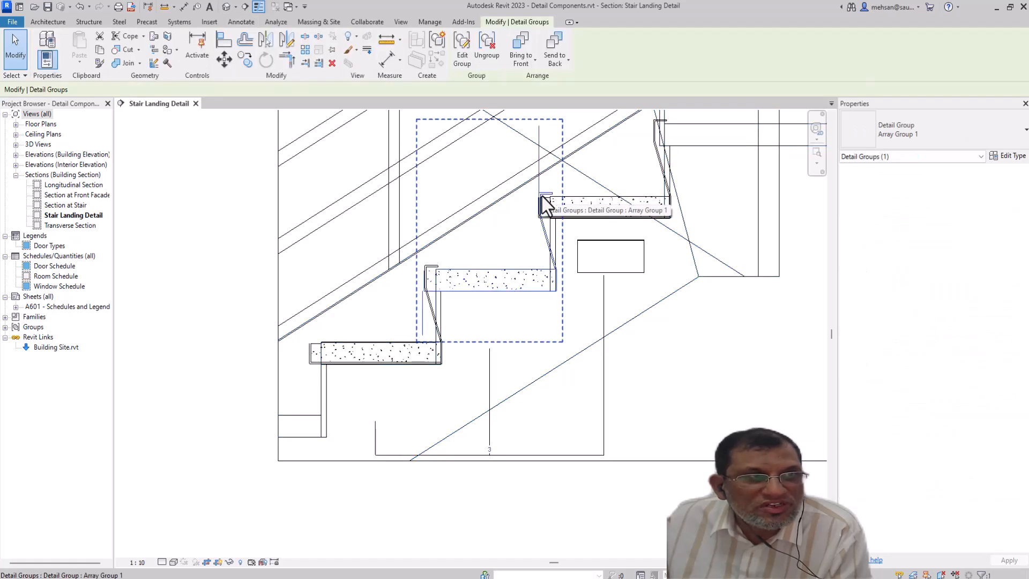
{"action": "left_click", "coordinate": [460, 60]}
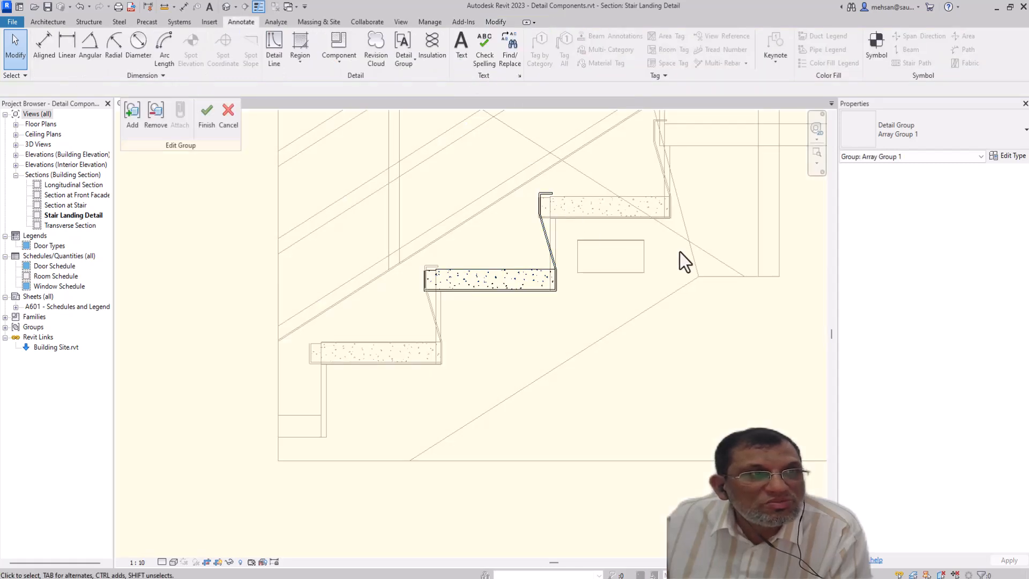
{"action": "left_click", "coordinate": [1009, 157]}
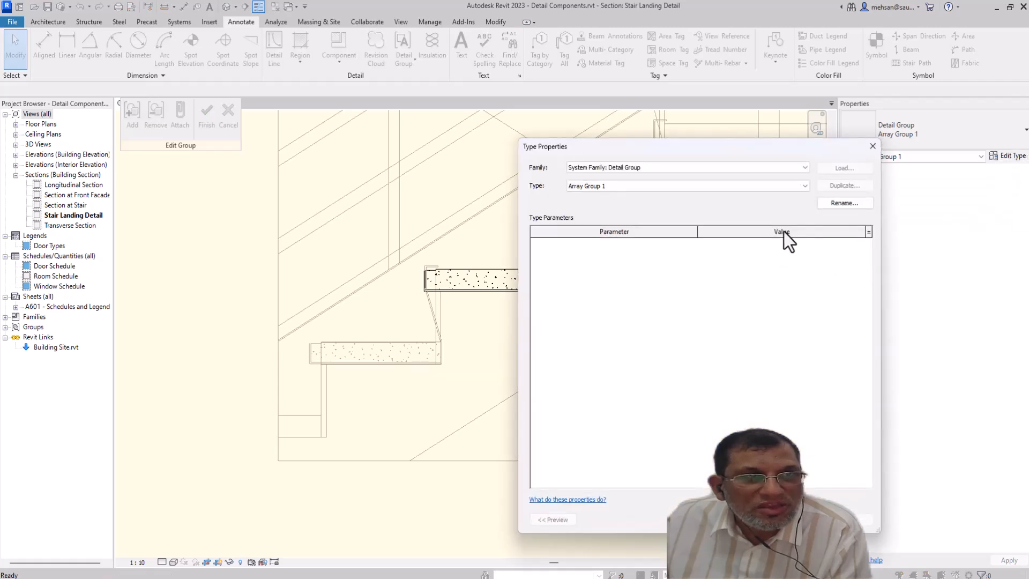
{"action": "left_click", "coordinate": [872, 147]}
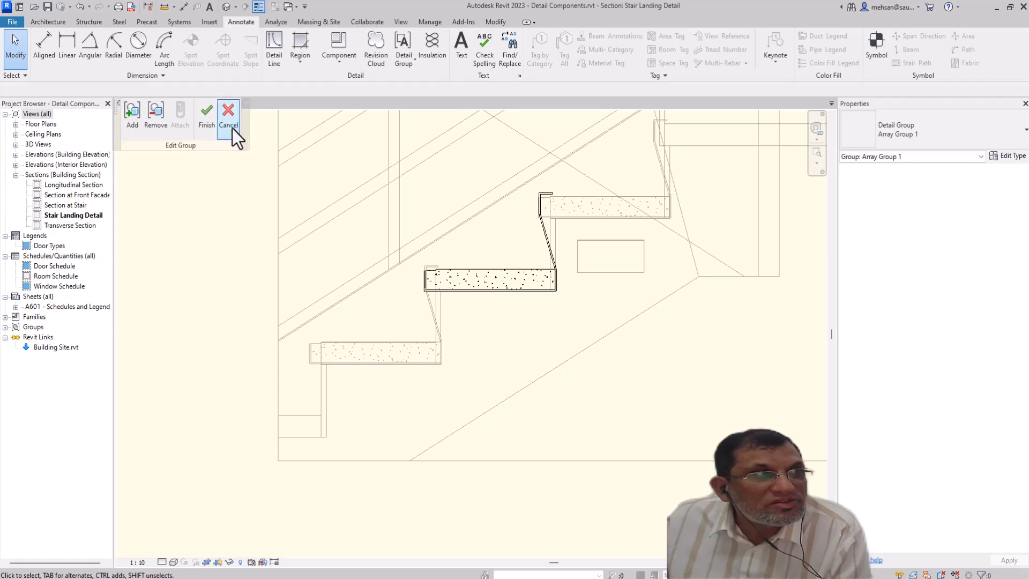
- Set the M_Stair Steel Pan-Section type's Height (Rise) to 166.7 and Tread (Run) to 275 within the group
{"action": "left_click", "coordinate": [545, 196]}
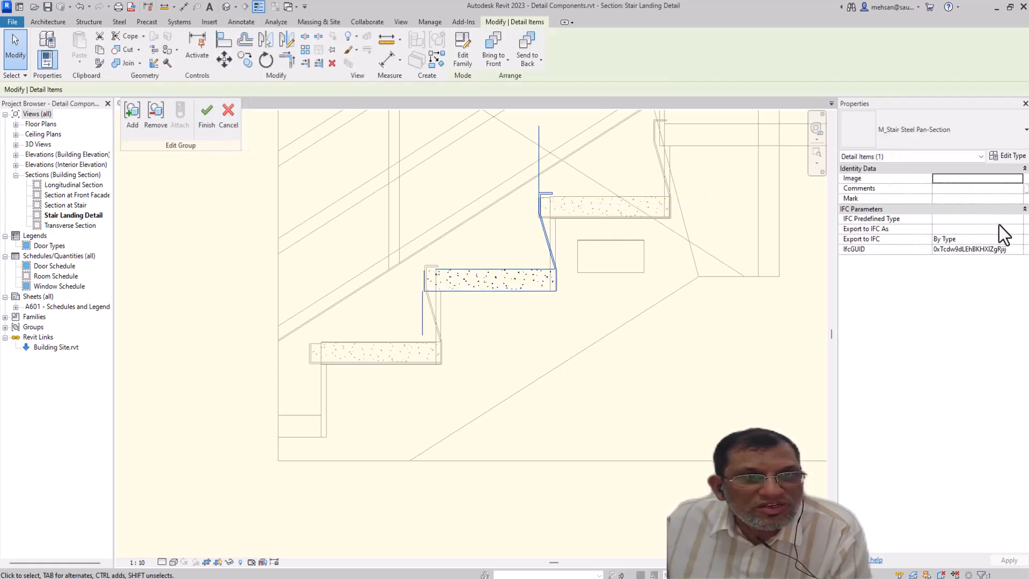
{"action": "left_click", "coordinate": [1007, 155]}
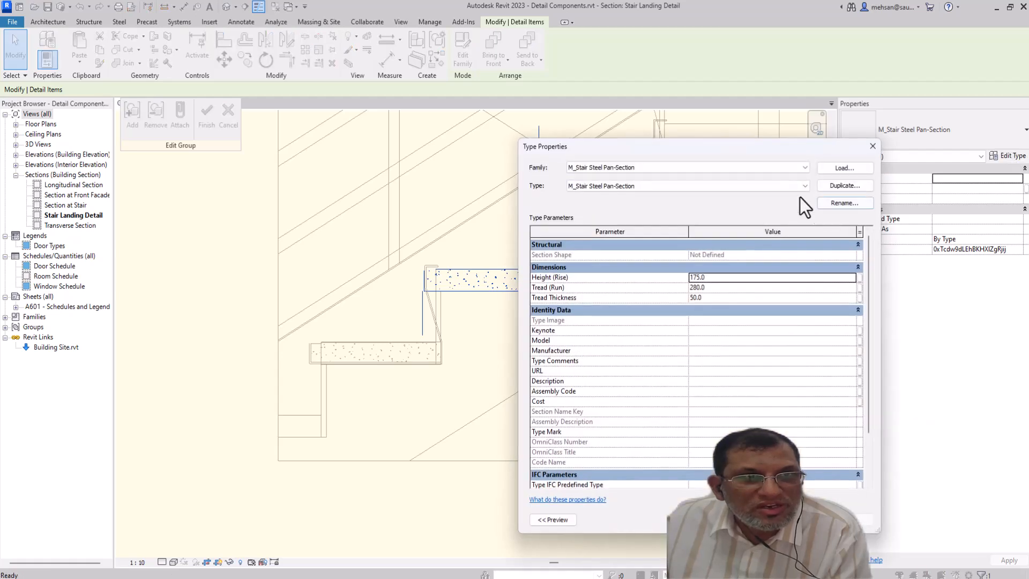
{"action": "left_click_drag", "start_coordinate": [790, 152], "coordinate": [832, 144]}
{"action": "left_click", "coordinate": [750, 269]}
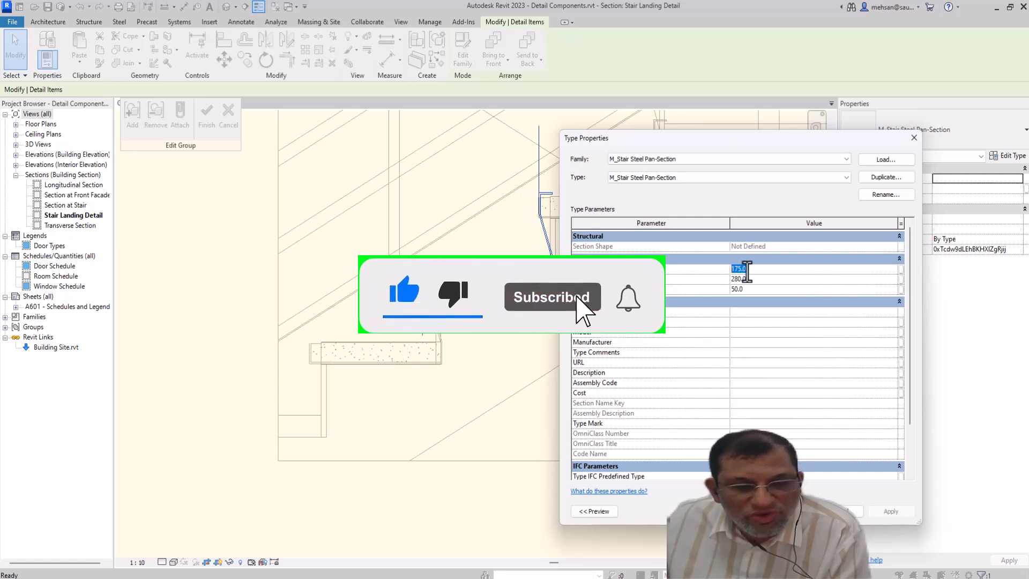
{"action": "type", "text": "166.7"}
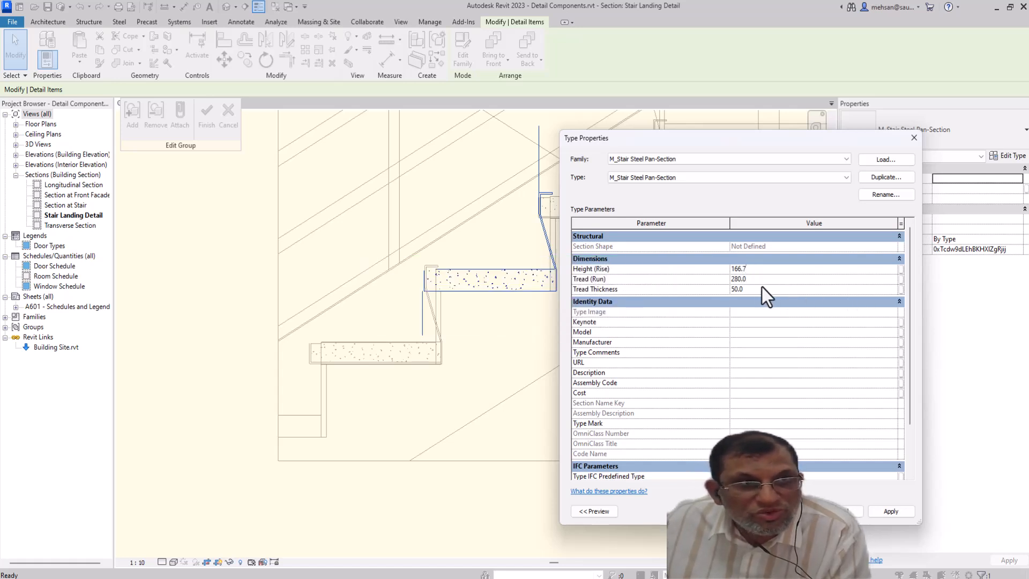
{"action": "left_click", "coordinate": [751, 279]}
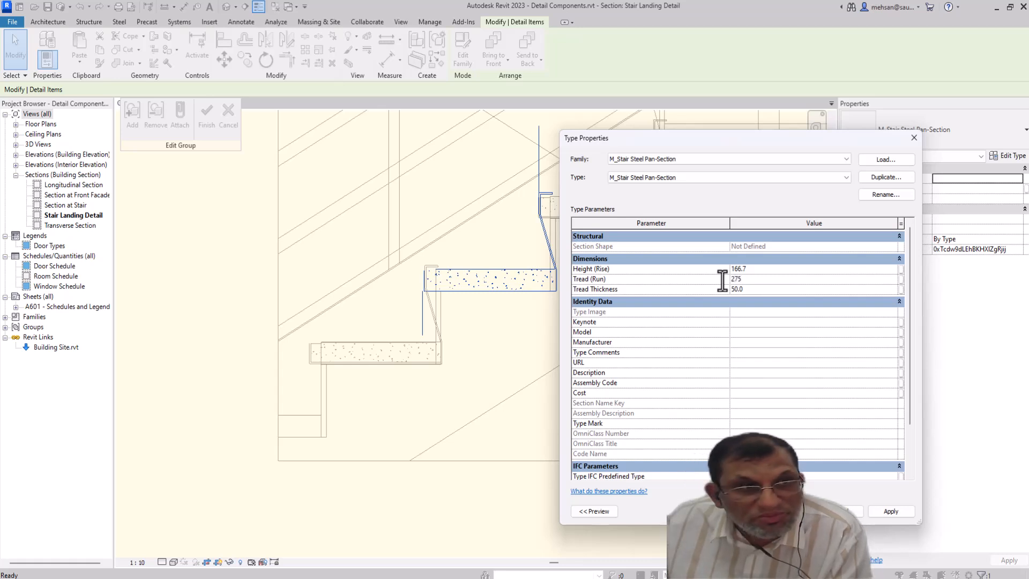
{"action": "left_click_drag", "start_coordinate": [767, 143], "coordinate": [858, 152]}
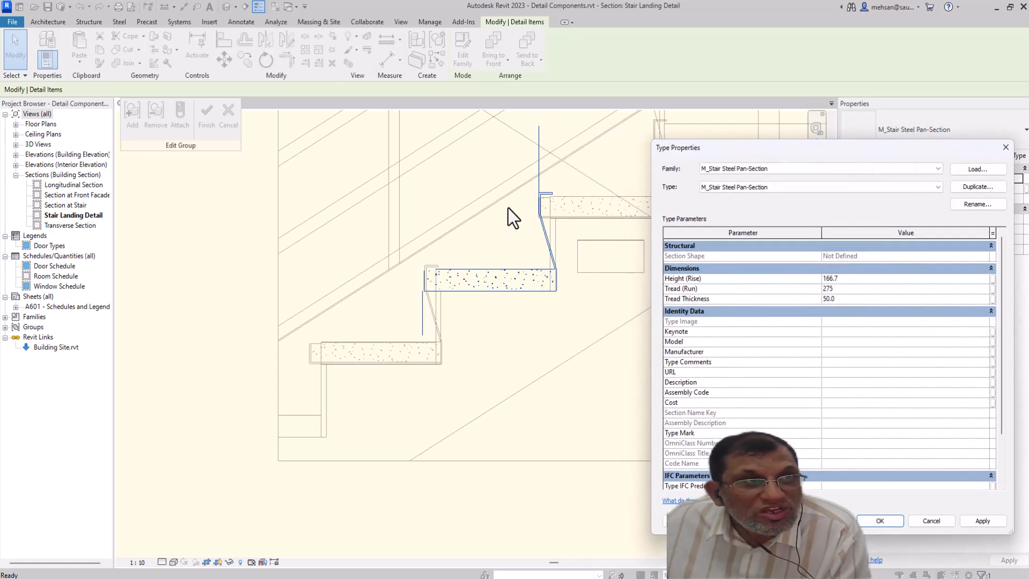
{"action": "left_click", "coordinate": [981, 521]}
{"action": "left_click", "coordinate": [880, 522]}
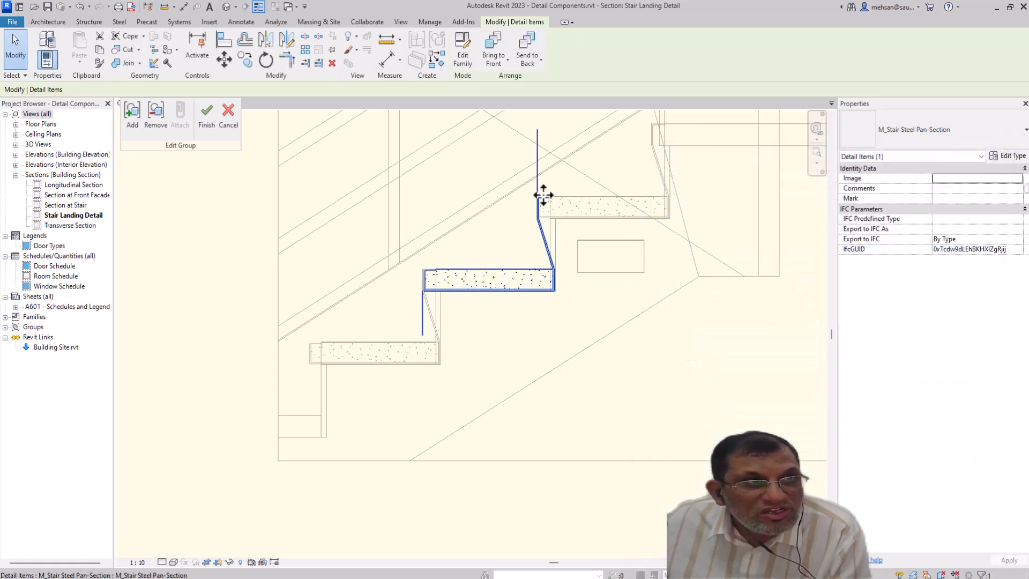
- Review the resized pan section, cancel the group edit and discard its changes
{"action": "scroll", "coordinate": [544, 196], "scroll_direction": "up", "scroll_amount": 4}
{"action": "scroll", "coordinate": [554, 230], "scroll_direction": "down", "scroll_amount": 3}
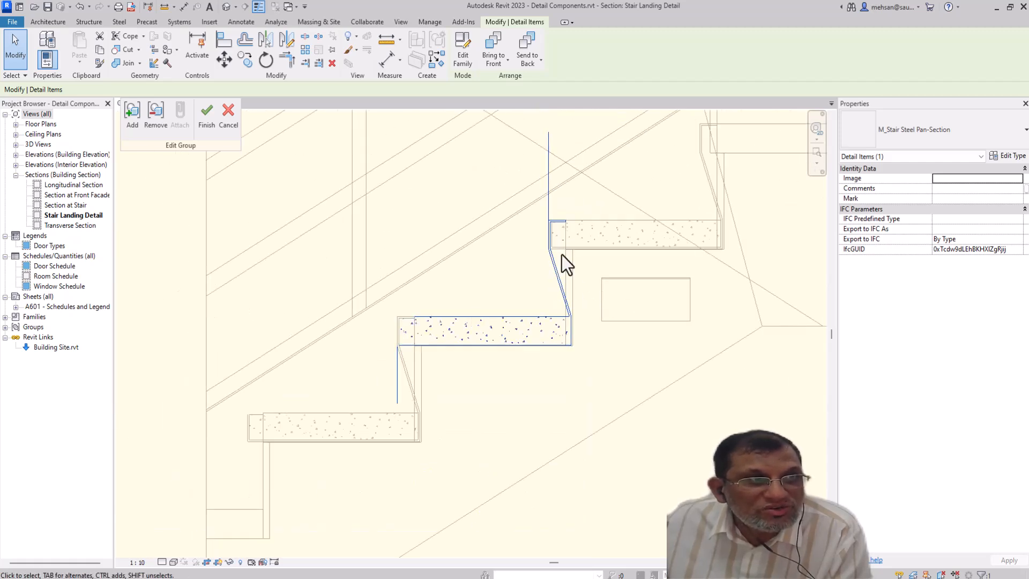
{"action": "left_click", "coordinate": [575, 181]}
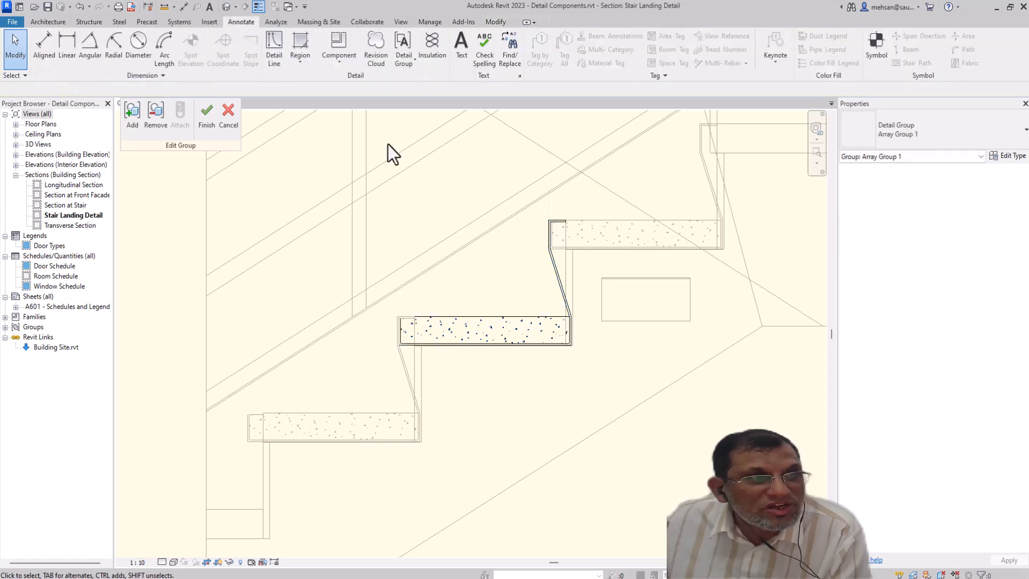
{"action": "left_click", "coordinate": [230, 119]}
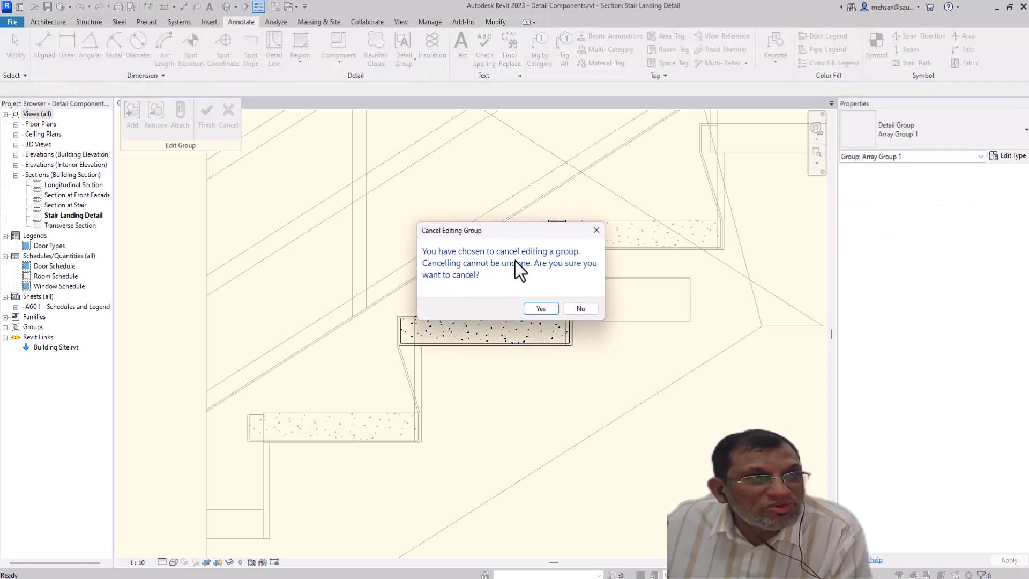
{"action": "left_click", "coordinate": [542, 309]}
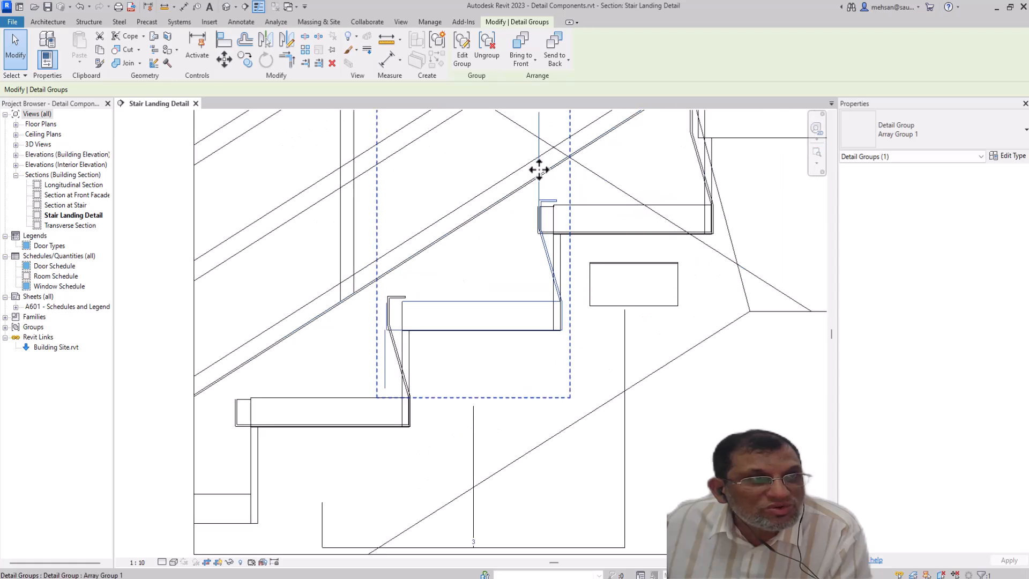
- Recheck the stair's actual riser height and tread depth, and inspect the arrayed pan section at the upper tread nosing
{"action": "left_click", "coordinate": [714, 333]}
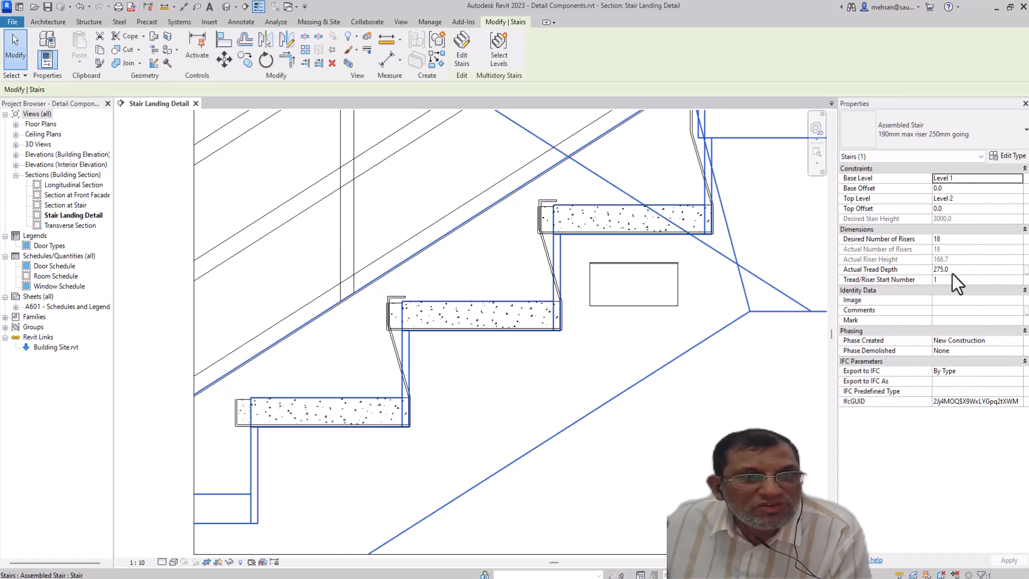
{"action": "key", "text": "Escape"}
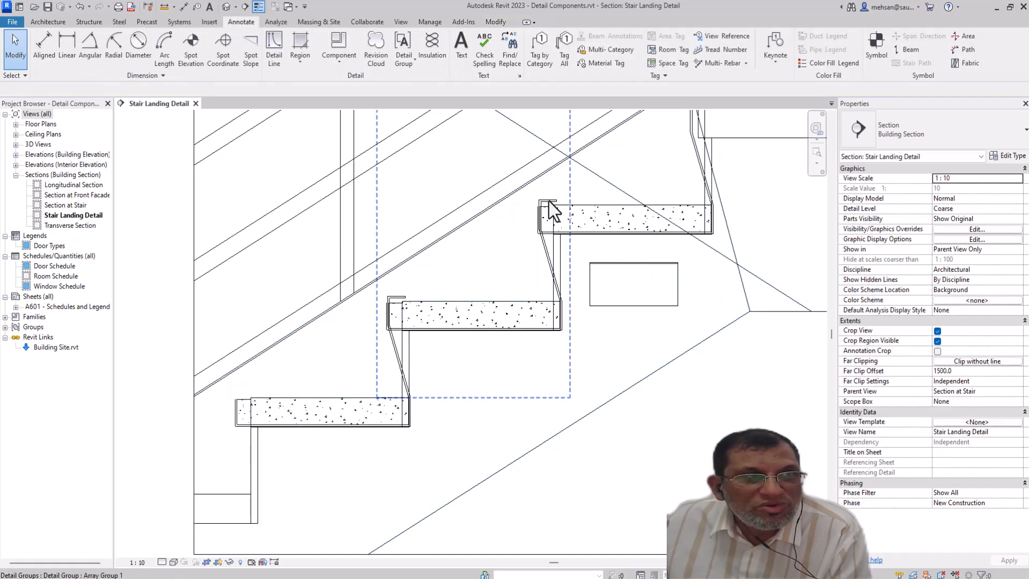
{"action": "left_click", "coordinate": [549, 204]}
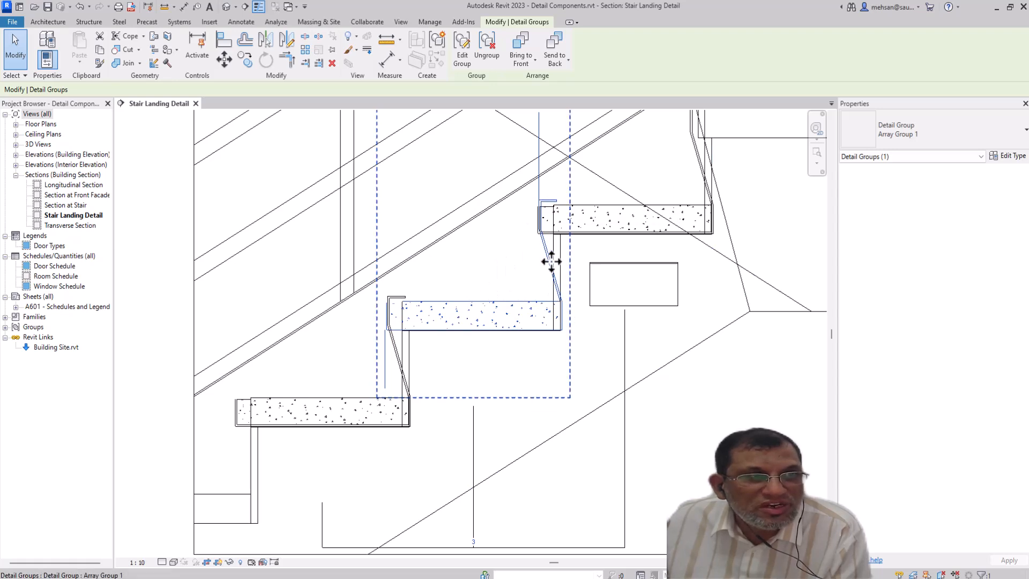
{"action": "key", "text": "Escape"}
{"action": "scroll", "coordinate": [540, 205], "scroll_direction": "up", "scroll_amount": 2}
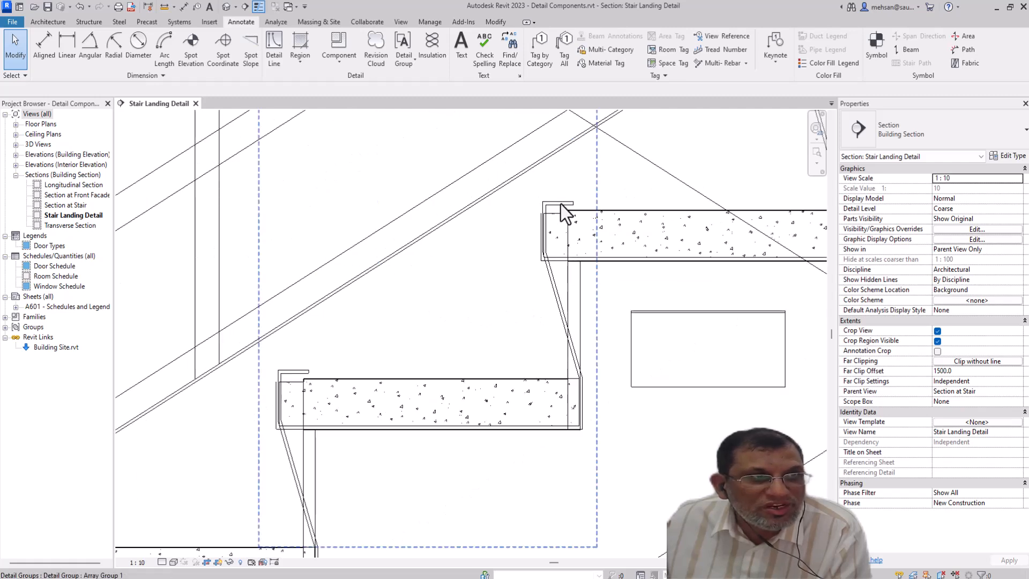
- Edit the pan section's array group and set the M_Stair Steel Pan-Section type's Height (Rise) to 166.7 and Tread (Run) to 275
{"action": "left_click", "coordinate": [561, 205]}
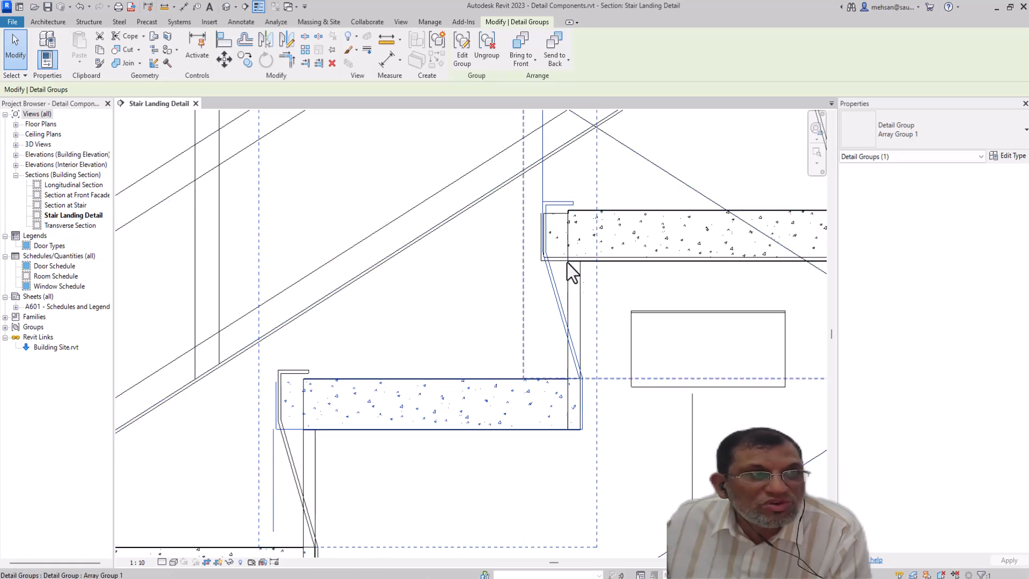
{"action": "left_click", "coordinate": [462, 58]}
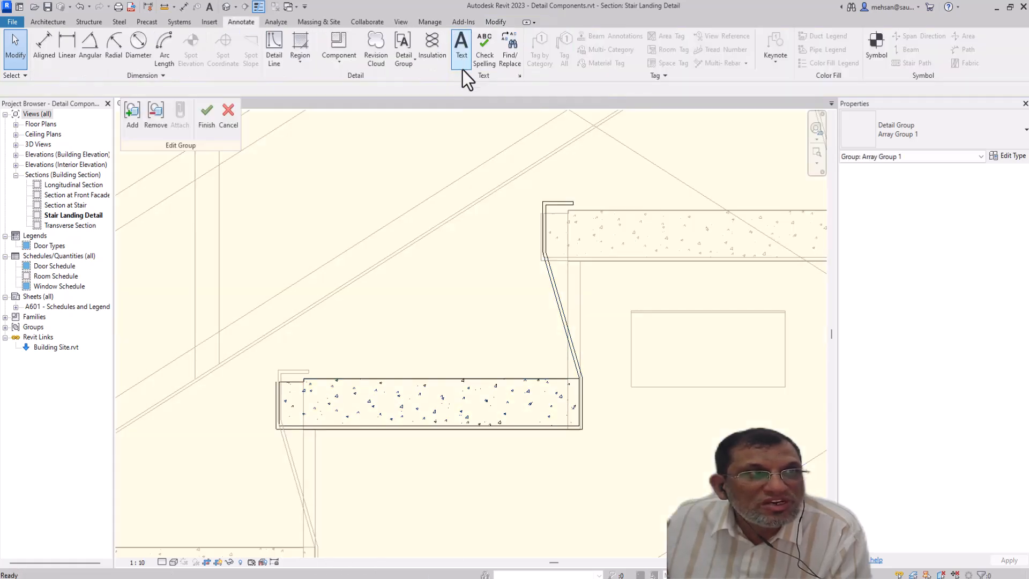
{"action": "left_click", "coordinate": [554, 285]}
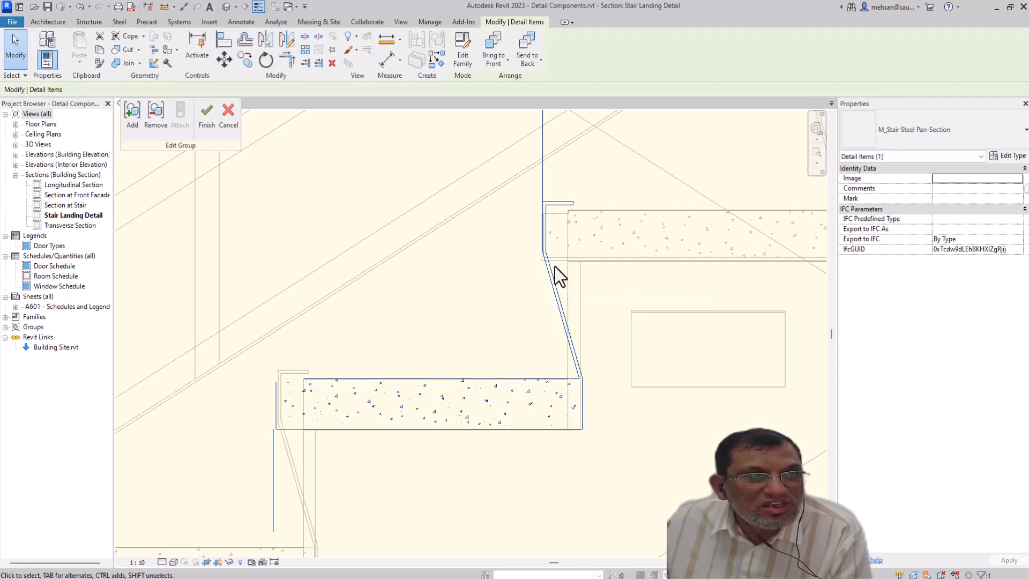
{"action": "left_click", "coordinate": [1011, 157]}
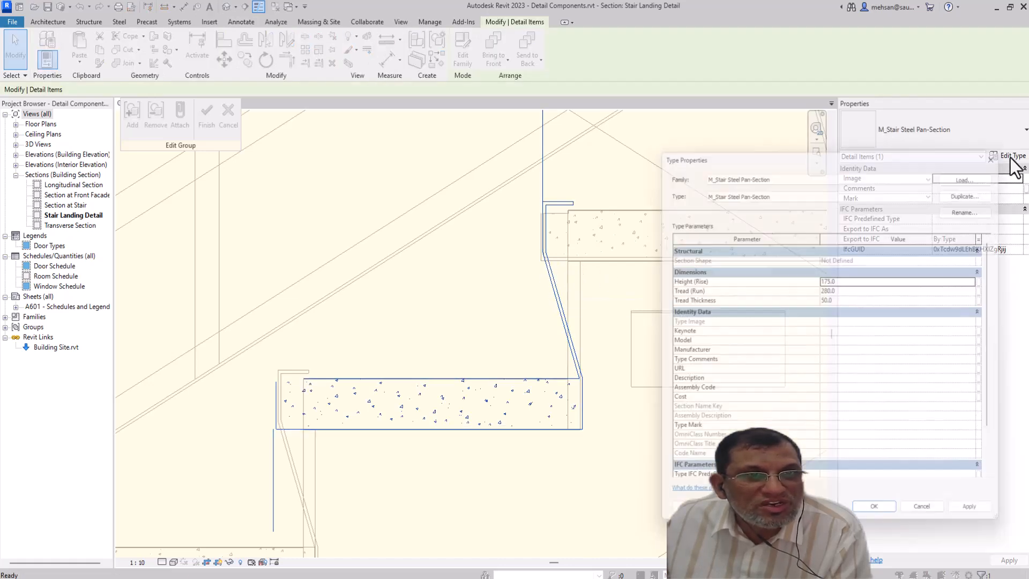
{"action": "double_click", "coordinate": [857, 277]}
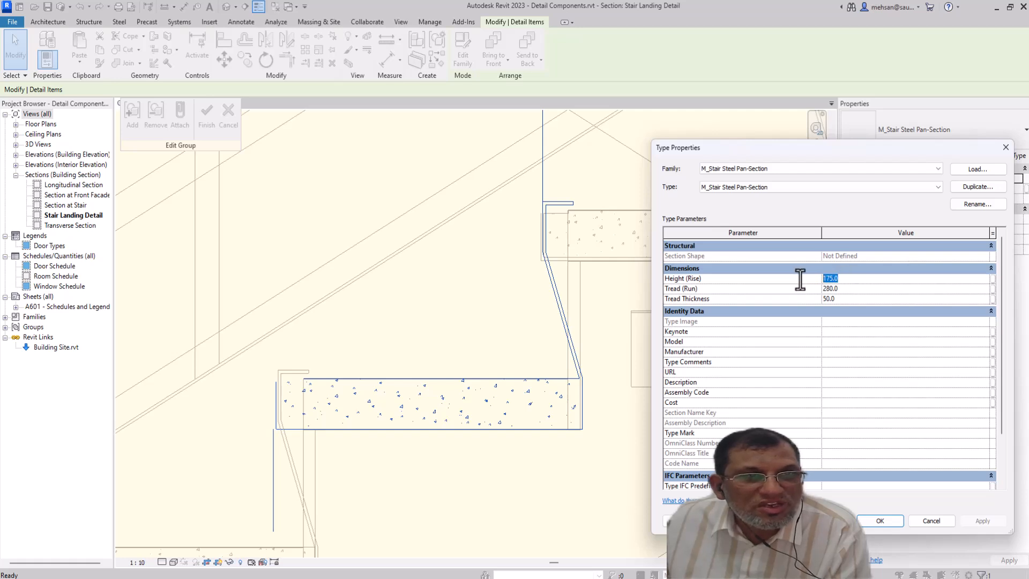
{"action": "type", "text": "16.7"}
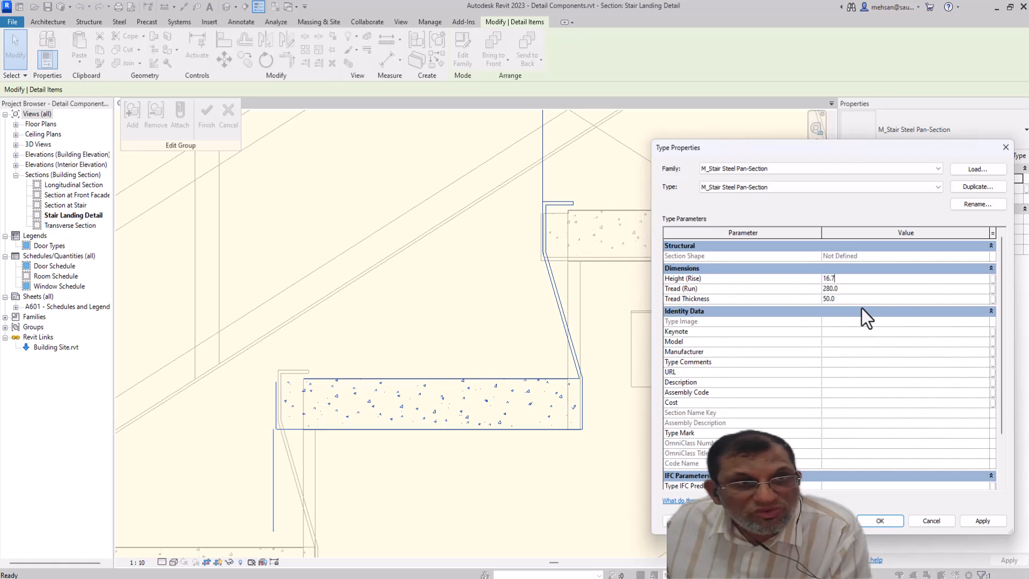
{"action": "key", "text": "BackSpace"}
{"action": "type", "text": "6.7"}
{"action": "key", "text": "Tab"}
{"action": "type", "text": "275"}
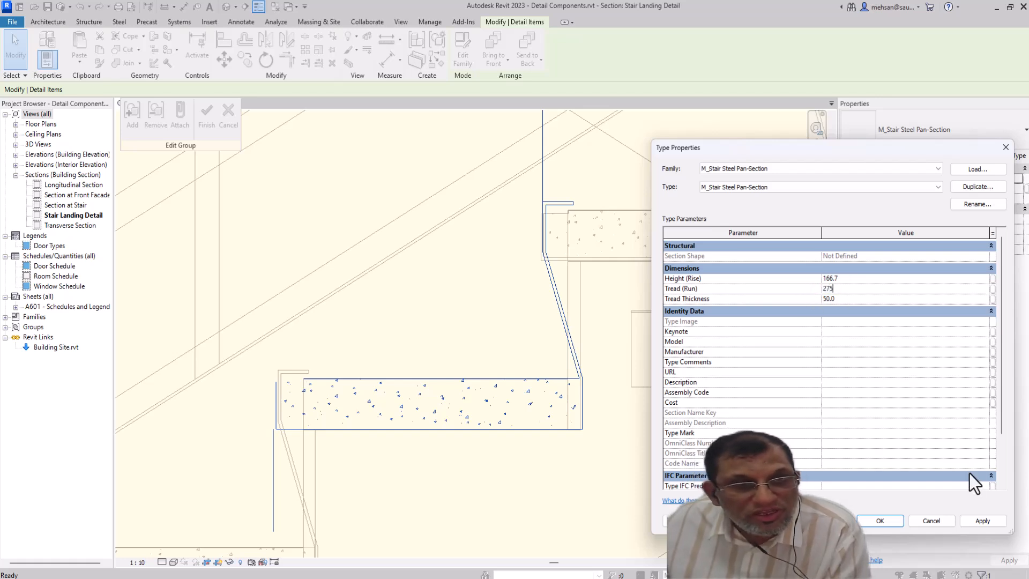
{"action": "left_click", "coordinate": [980, 521]}
{"action": "left_click", "coordinate": [888, 520]}
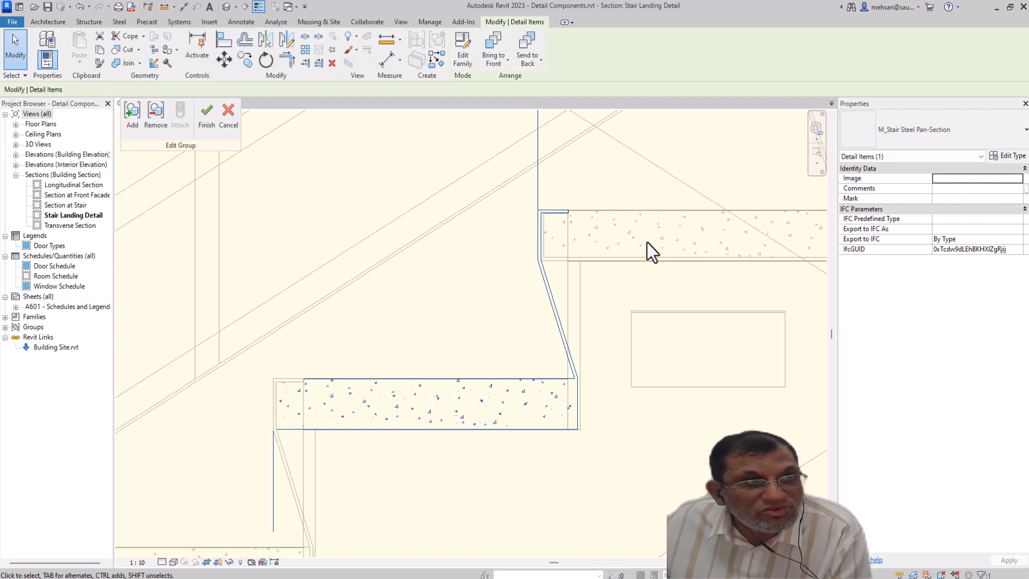
- Check the resized pan section against the adjoining treads and finish the group edit, keeping its changes
{"action": "scroll", "coordinate": [557, 213], "scroll_direction": "up", "scroll_amount": 3}
{"action": "scroll", "coordinate": [559, 239], "scroll_direction": "up", "scroll_amount": 2}
{"action": "scroll", "coordinate": [563, 252], "scroll_direction": "down", "scroll_amount": 4}
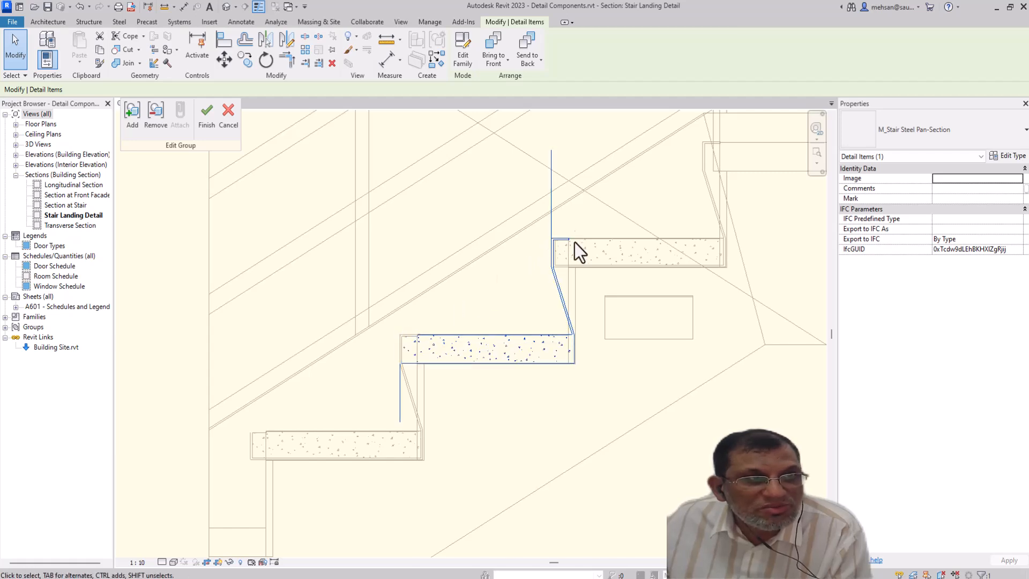
{"action": "scroll", "coordinate": [548, 249], "scroll_direction": "up", "scroll_amount": 2}
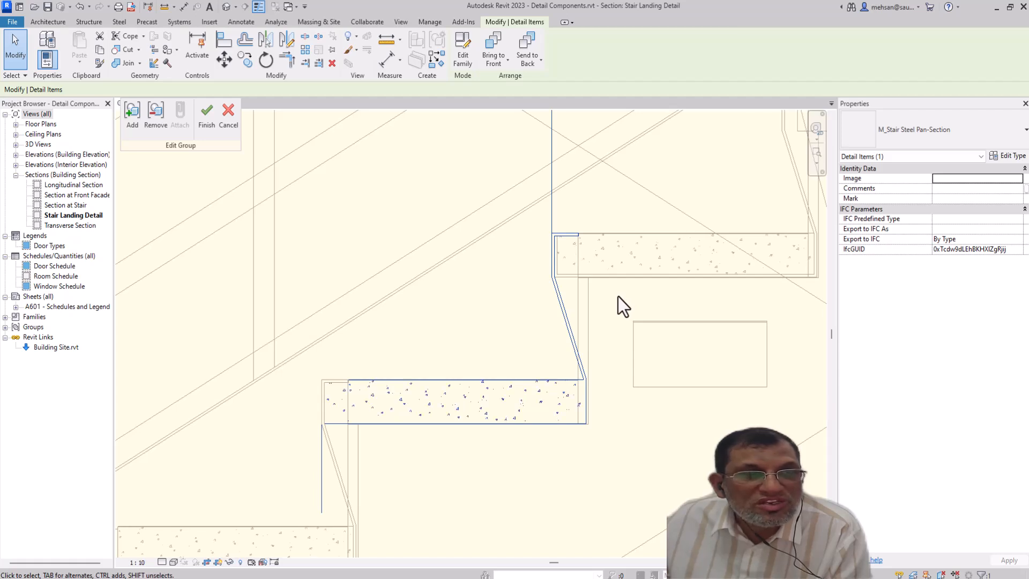
{"action": "scroll", "coordinate": [618, 297], "scroll_direction": "down", "scroll_amount": 1}
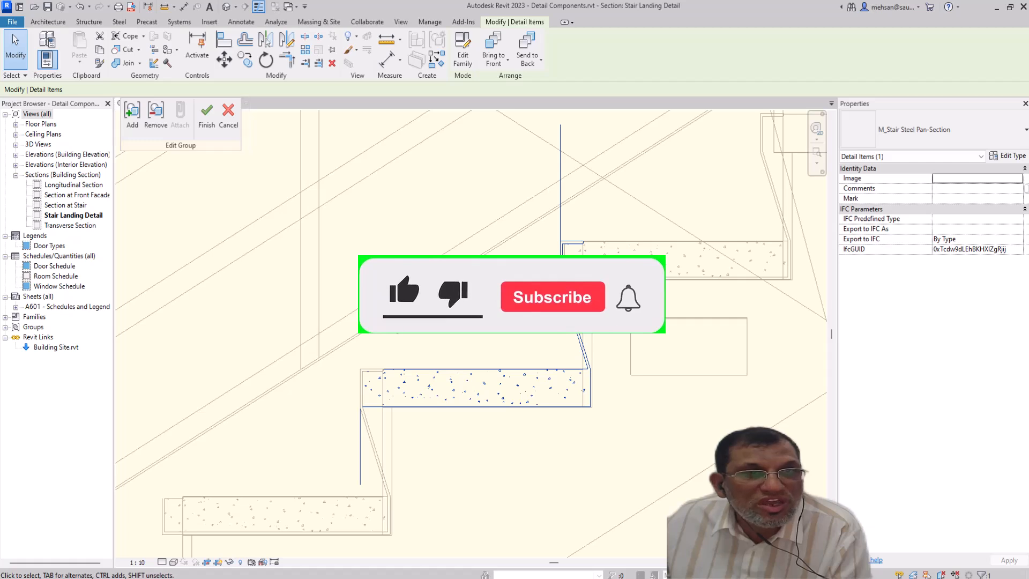
{"action": "left_click", "coordinate": [205, 120]}
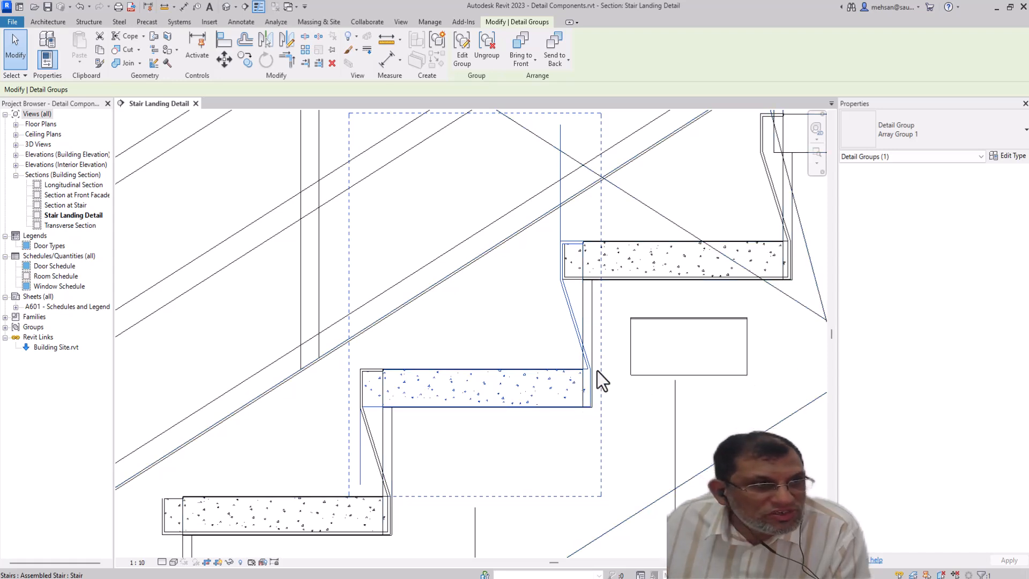
- Reopen the array group and move the pan section by its lower rear corner to the stair tread's corner, using Endpoints snaps
{"action": "scroll", "coordinate": [594, 370], "scroll_direction": "up", "scroll_amount": 5}
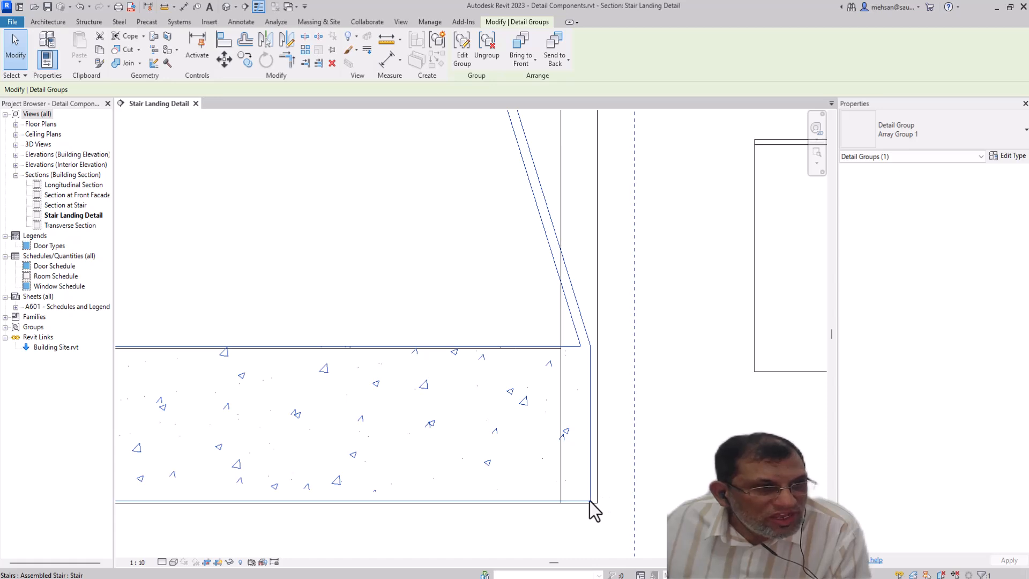
{"action": "left_click", "coordinate": [461, 59]}
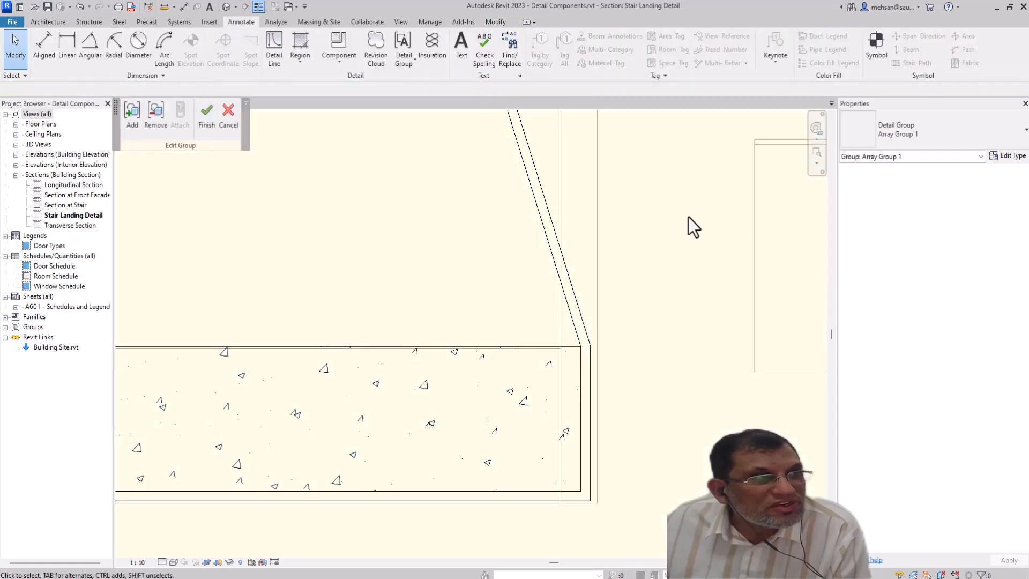
{"action": "left_click", "coordinate": [548, 219]}
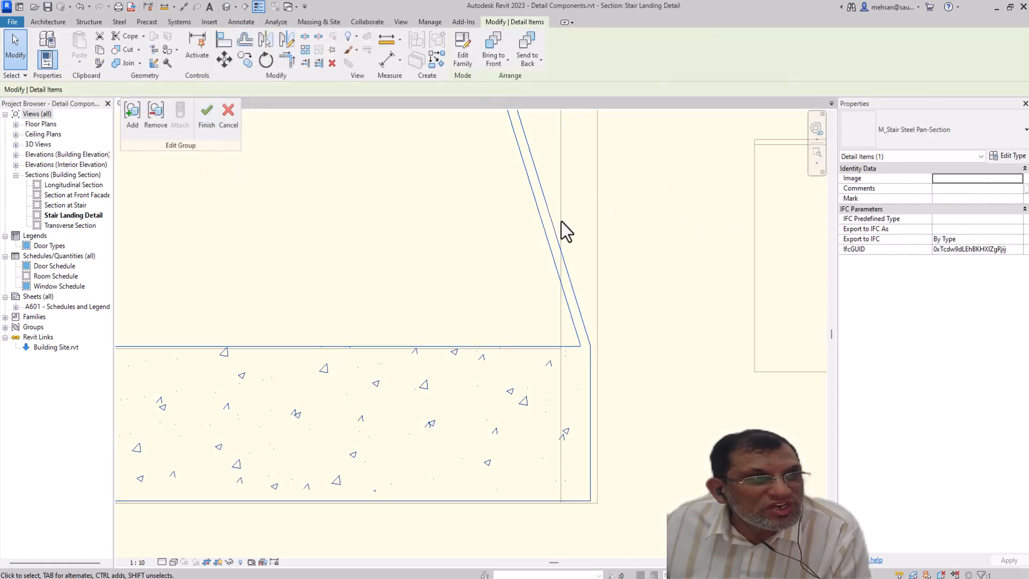
{"action": "left_click", "coordinate": [224, 60]}
{"action": "right_click", "coordinate": [645, 323]}
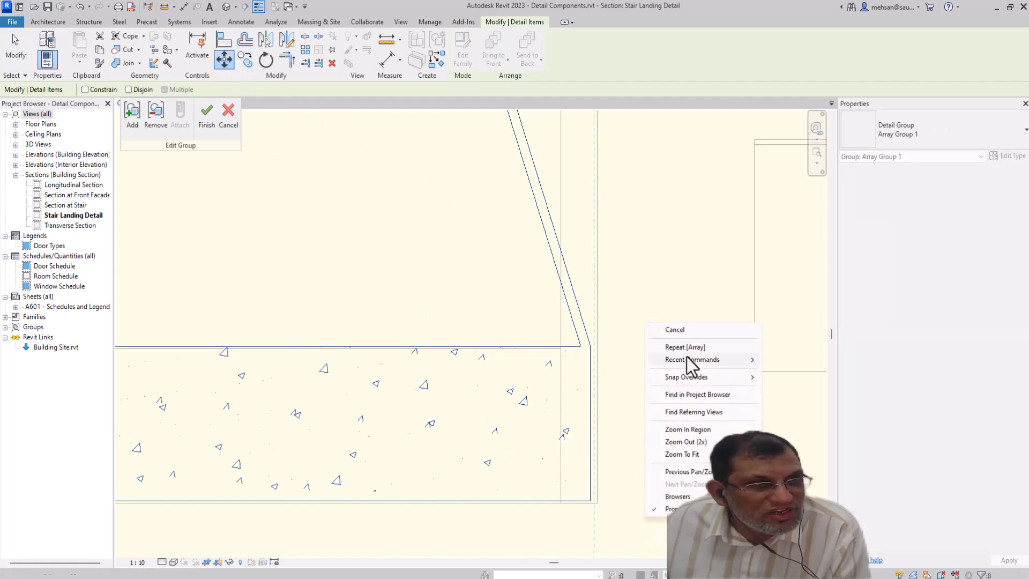
{"action": "mouse_move", "coordinate": [694, 381]}
{"action": "left_click", "coordinate": [797, 444]}
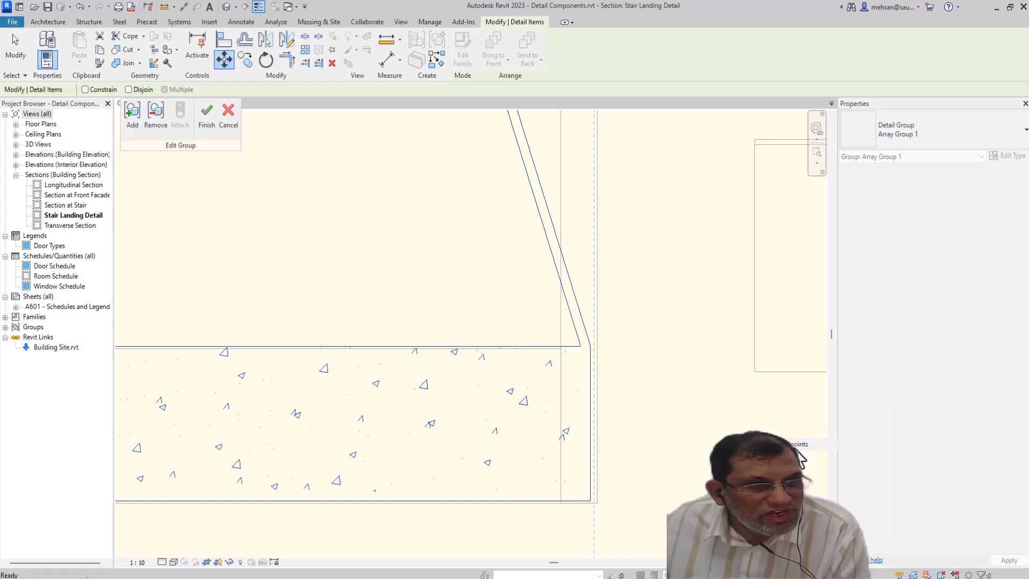
{"action": "left_click", "coordinate": [591, 502]}
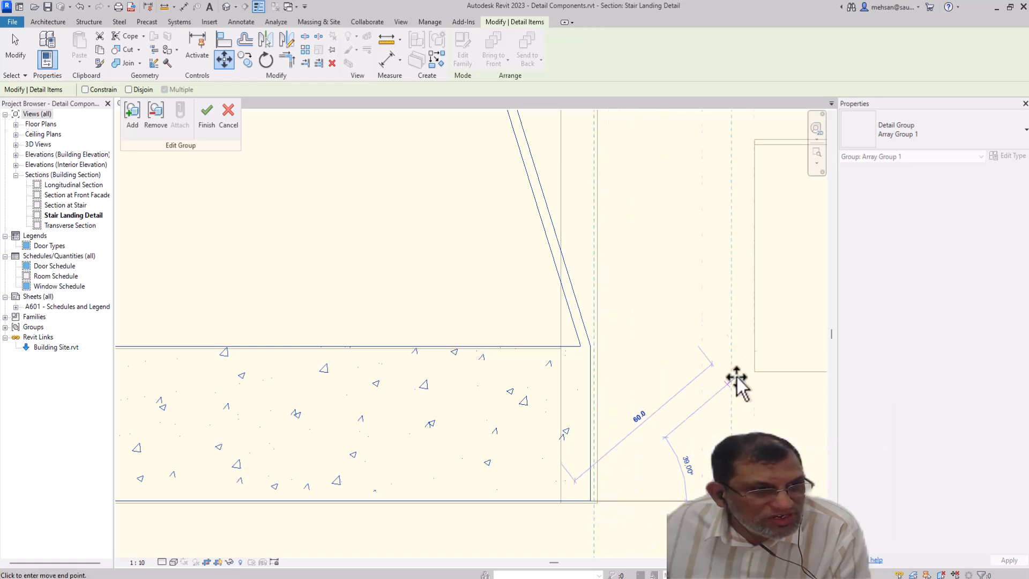
{"action": "right_click", "coordinate": [722, 337]}
{"action": "mouse_move", "coordinate": [770, 389]}
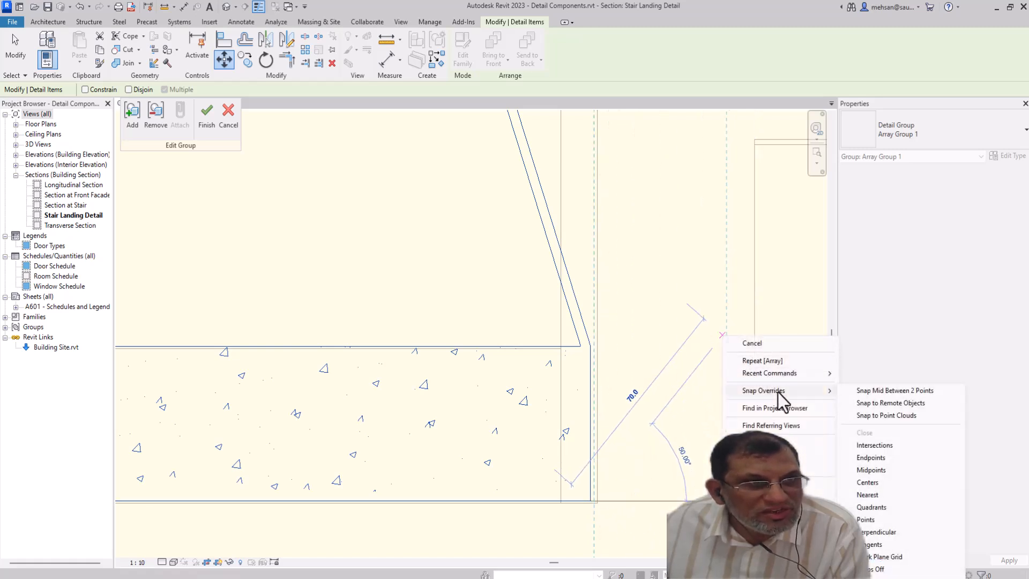
{"action": "left_click", "coordinate": [887, 458]}
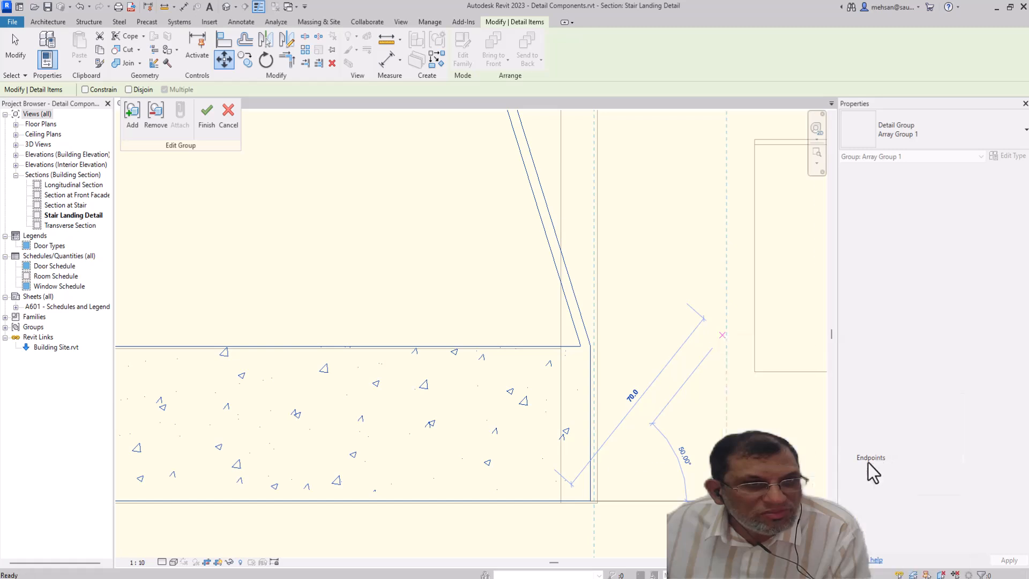
{"action": "left_click", "coordinate": [598, 504]}
- Examine the moved pan section's fit along the tread and at the upper tread nosing
{"action": "scroll", "coordinate": [651, 211], "scroll_direction": "up", "scroll_amount": 3}
{"action": "scroll", "coordinate": [661, 223], "scroll_direction": "up", "scroll_amount": 4}
{"action": "scroll", "coordinate": [613, 260], "scroll_direction": "down", "scroll_amount": 4}
{"action": "scroll", "coordinate": [623, 260], "scroll_direction": "up", "scroll_amount": 3}
{"action": "scroll", "coordinate": [638, 264], "scroll_direction": "down", "scroll_amount": 6}
{"action": "scroll", "coordinate": [618, 209], "scroll_direction": "up", "scroll_amount": 5}
{"action": "scroll", "coordinate": [628, 237], "scroll_direction": "up", "scroll_amount": 5}
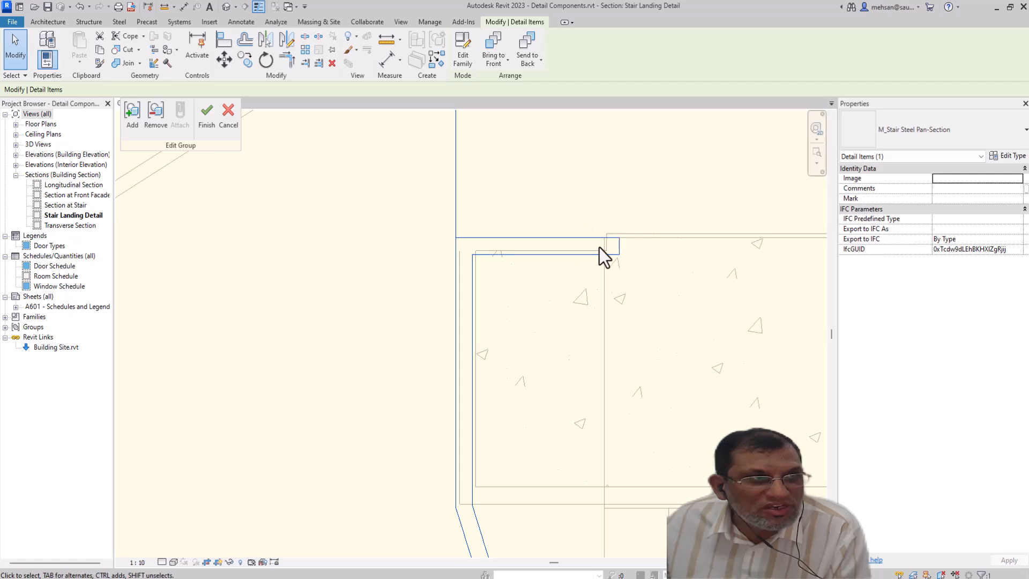
- Display the section view as Shaded with a finer detail level and thin lines turned off to inspect the nosing
{"action": "left_click", "coordinate": [173, 562]}
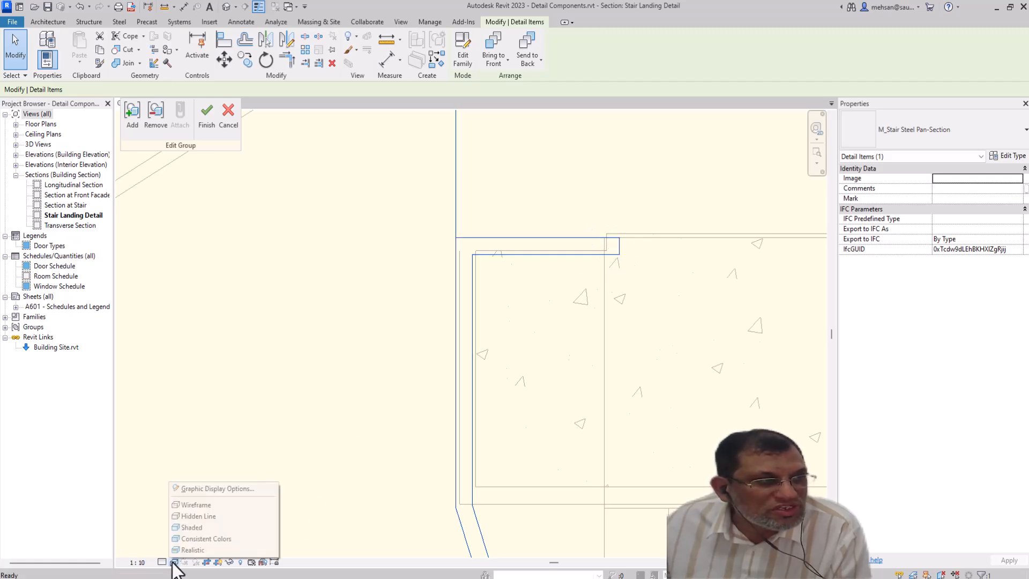
{"action": "left_click", "coordinate": [193, 527]}
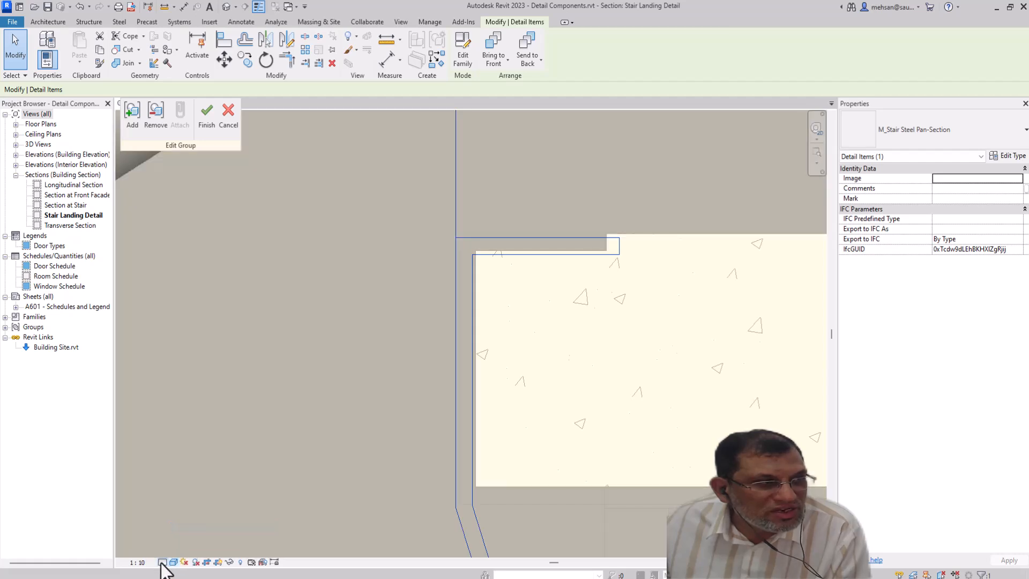
{"action": "left_click", "coordinate": [183, 541]}
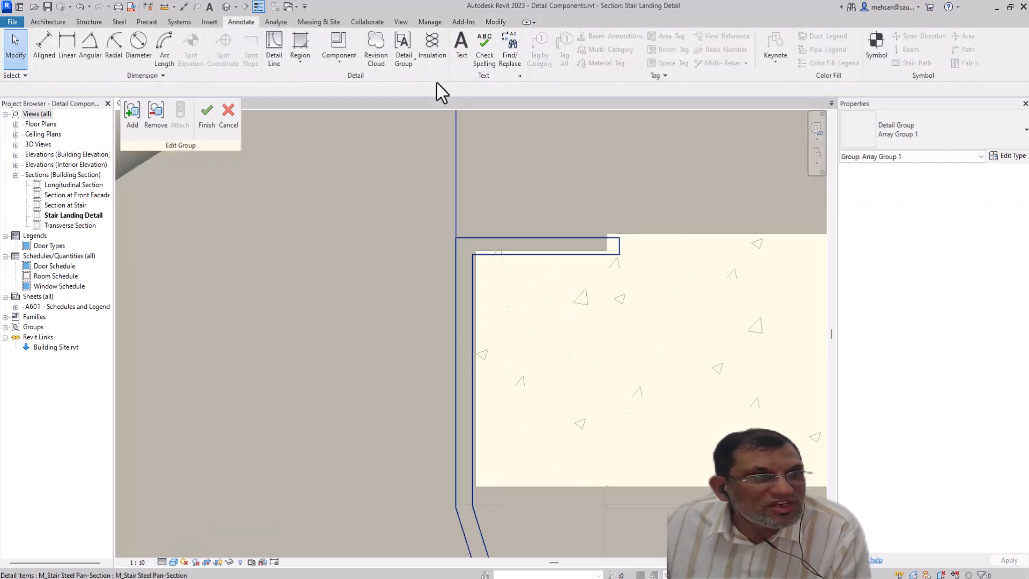
{"action": "left_click", "coordinate": [256, 8]}
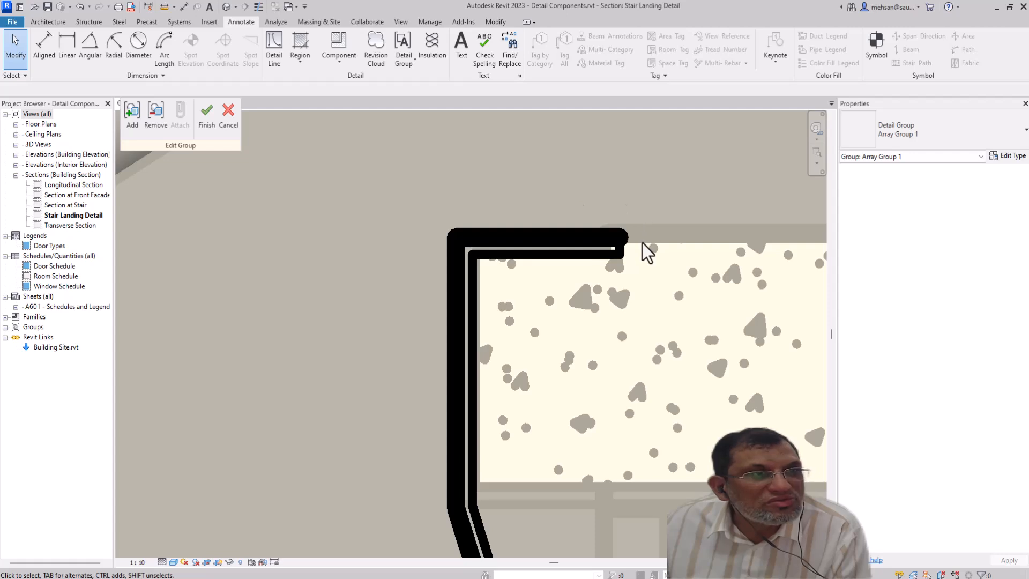
{"action": "scroll", "coordinate": [606, 261], "scroll_direction": "down", "scroll_amount": 4}
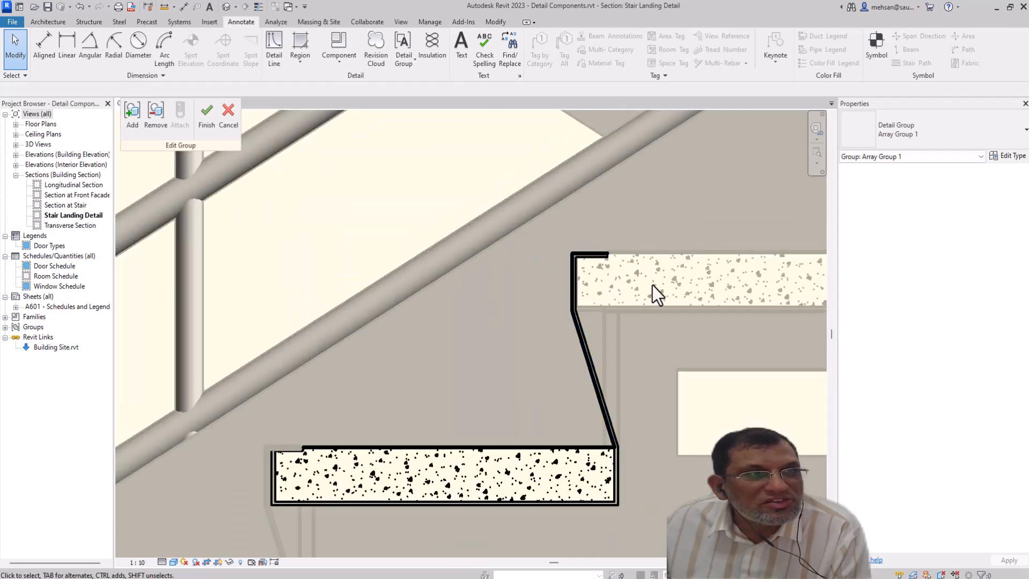
{"action": "scroll", "coordinate": [615, 287], "scroll_direction": "up", "scroll_amount": 1}
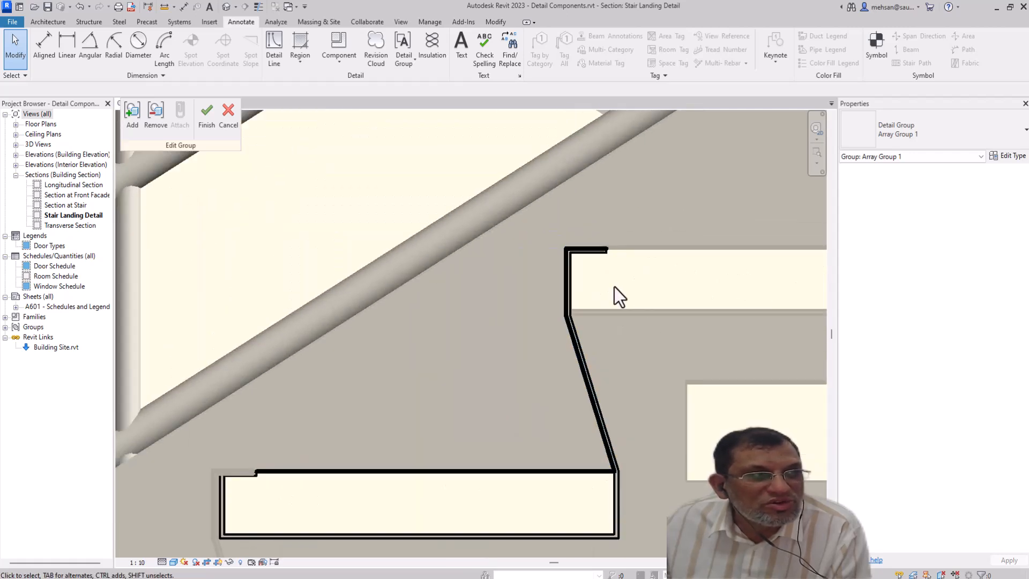
- Return the section view to Coarse detail level and Wireframe style with thin lines turned on
{"action": "left_click", "coordinate": [163, 562]}
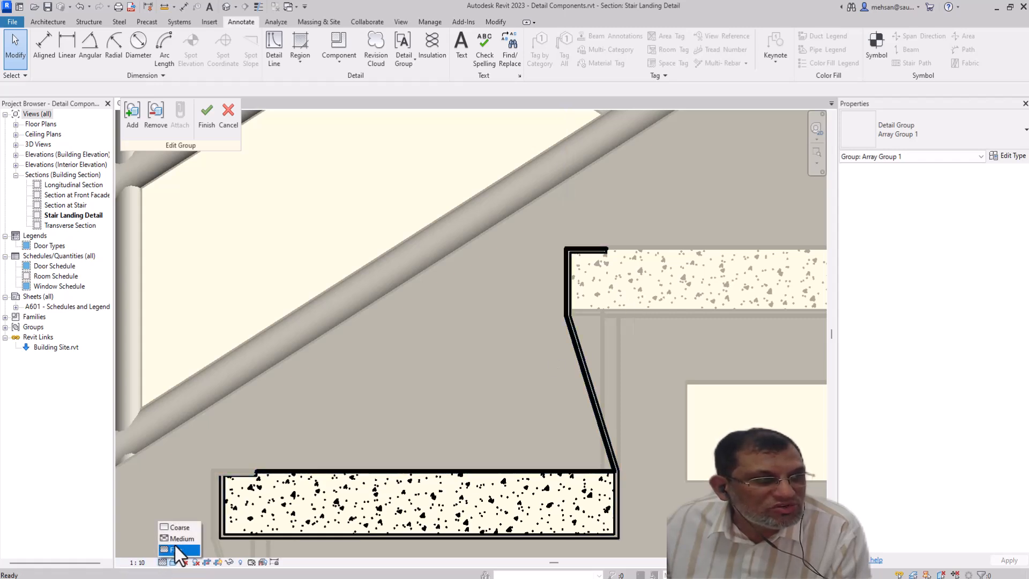
{"action": "left_click", "coordinate": [179, 528]}
{"action": "left_click", "coordinate": [173, 563]}
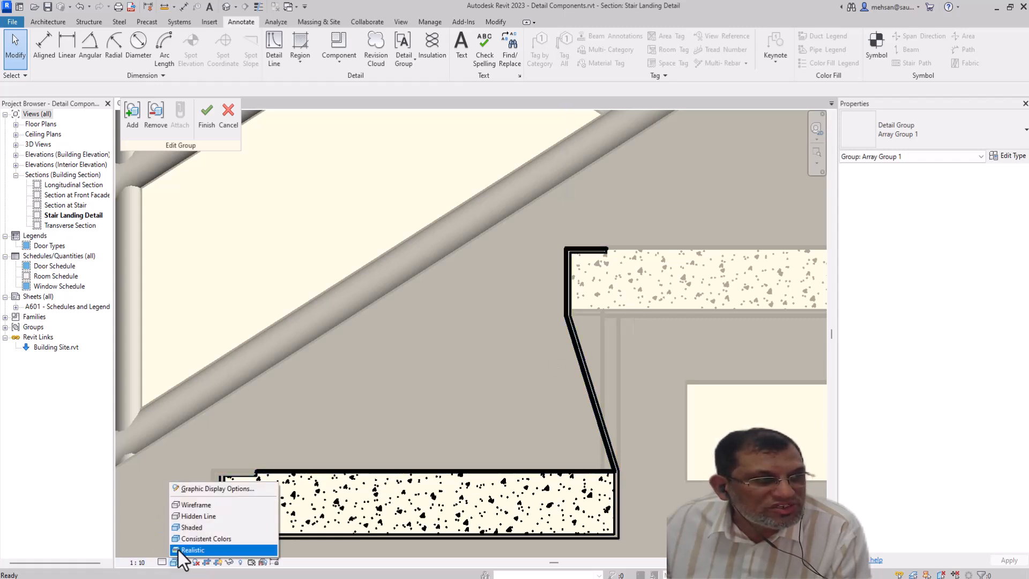
{"action": "left_click", "coordinate": [194, 506]}
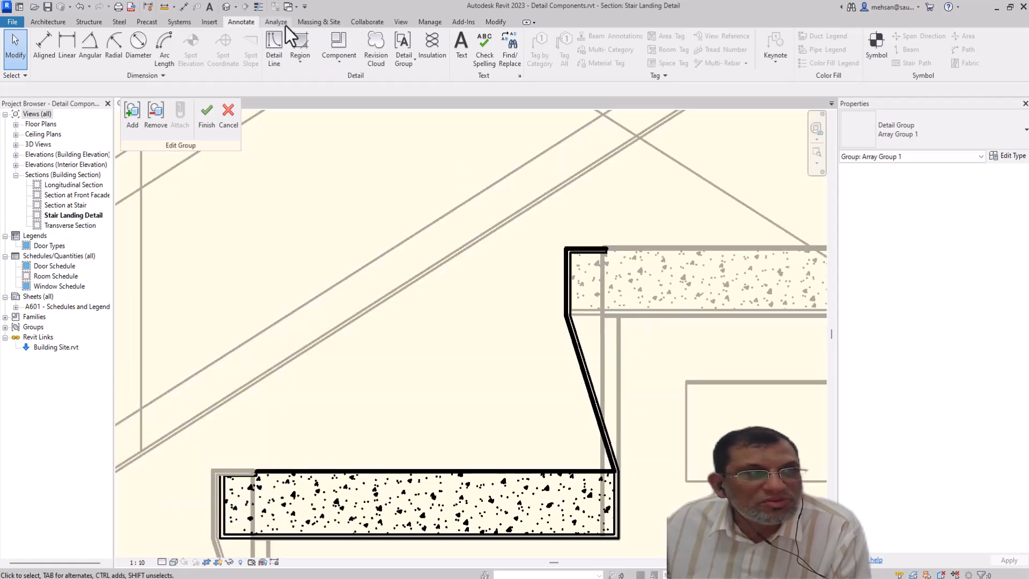
{"action": "left_click", "coordinate": [259, 8]}
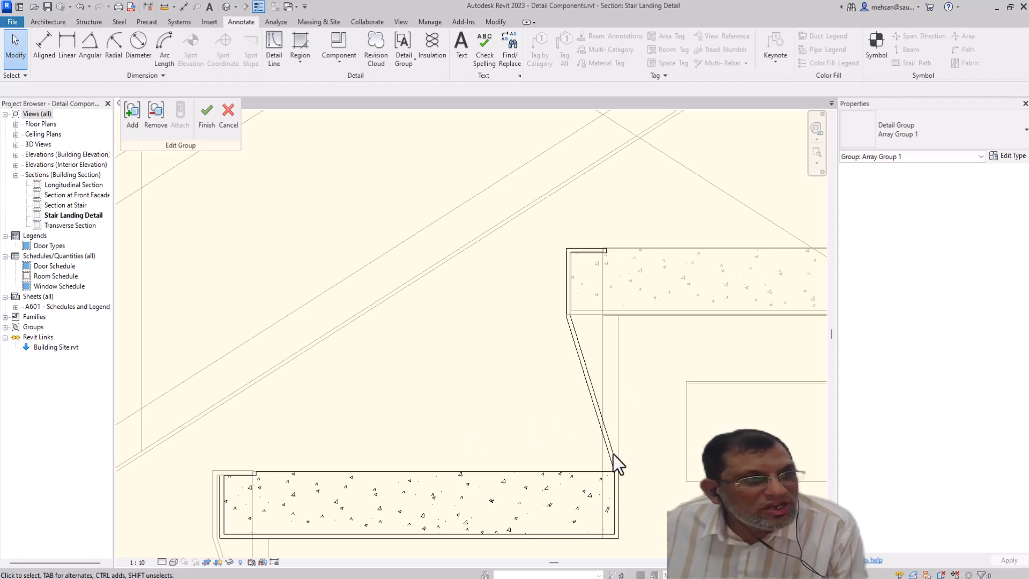
- Finish the array group edit and review the repositioned pan sections along the stair
{"action": "left_click", "coordinate": [212, 111]}
{"action": "scroll", "coordinate": [643, 301], "scroll_direction": "down", "scroll_amount": 2}
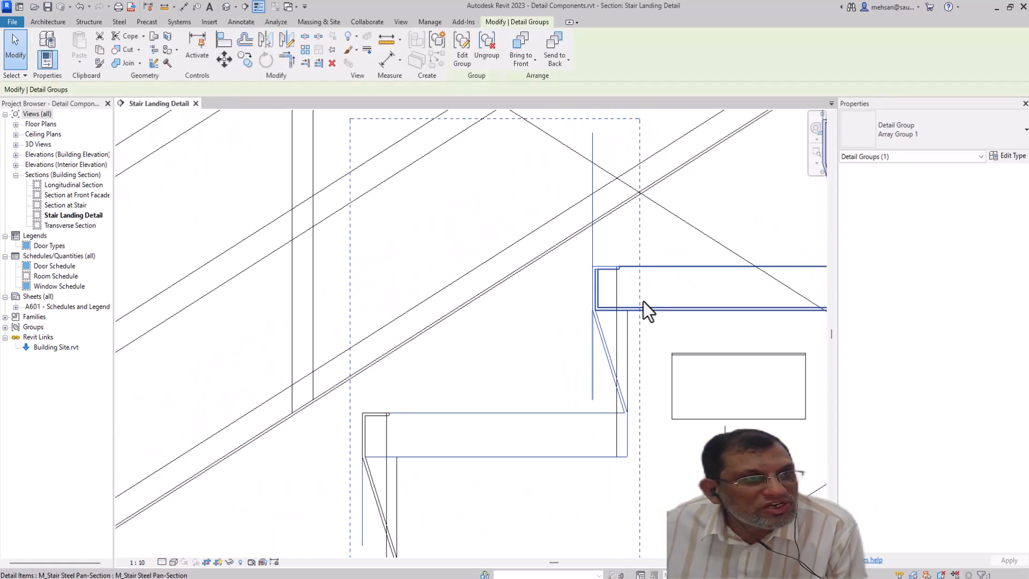
{"action": "scroll", "coordinate": [767, 372], "scroll_direction": "down", "scroll_amount": 3}
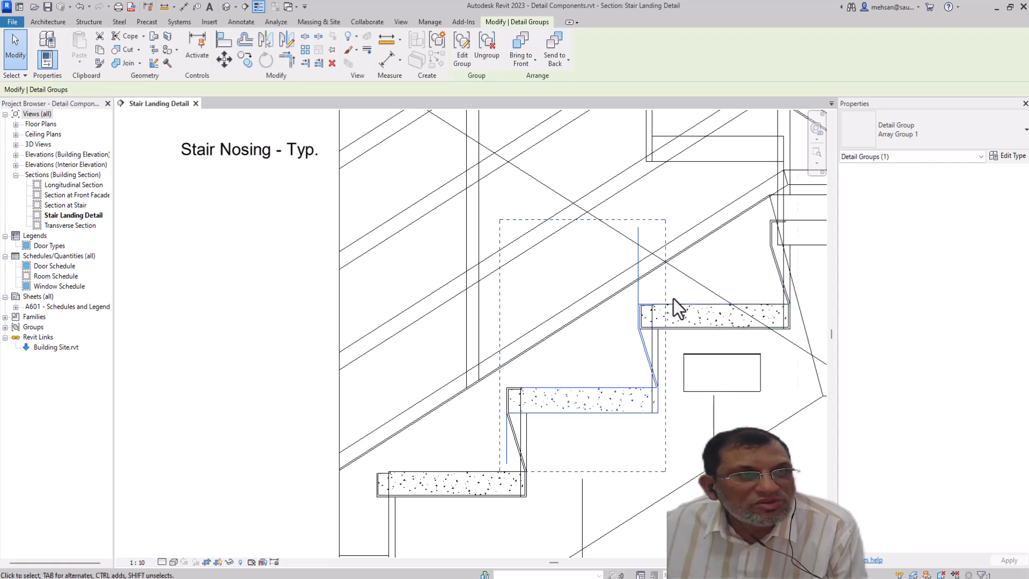
- Add the light gauge angle beneath the tread to the pan section's array group and finish the group edit
{"action": "left_click", "coordinate": [459, 58]}
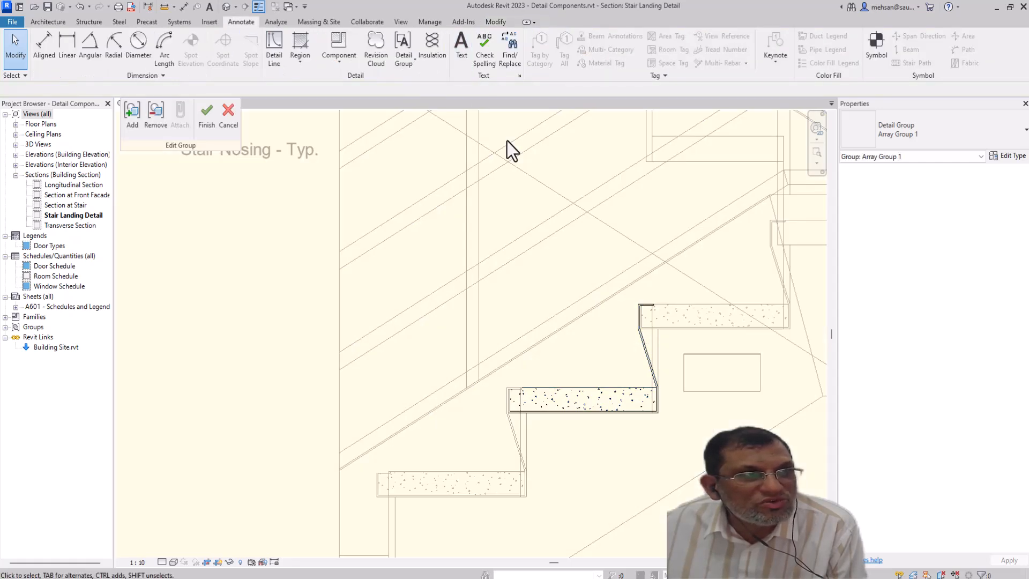
{"action": "left_click", "coordinate": [134, 116]}
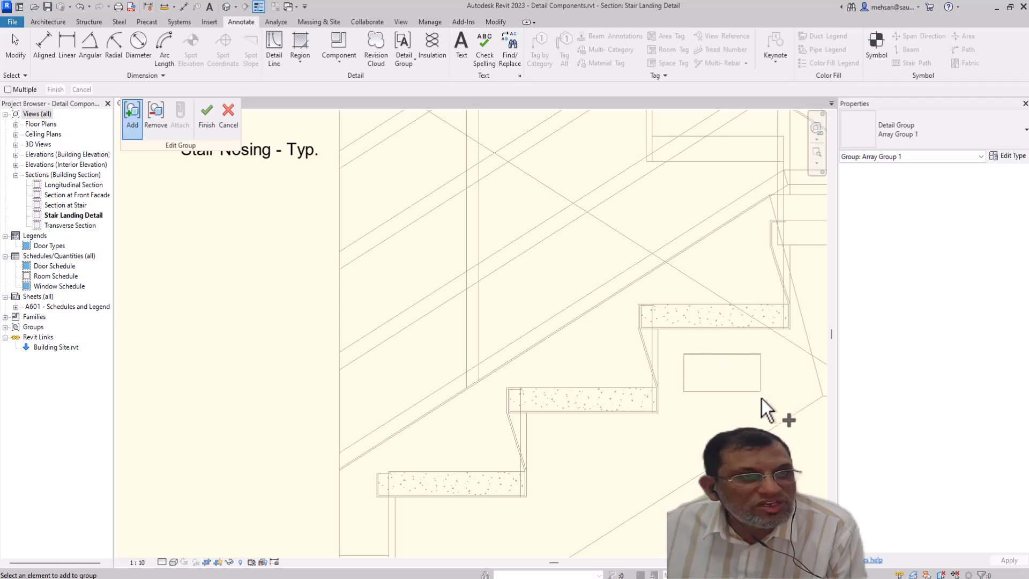
{"action": "left_click", "coordinate": [210, 130]}
{"action": "scroll", "coordinate": [654, 439], "scroll_direction": "up", "scroll_amount": 2}
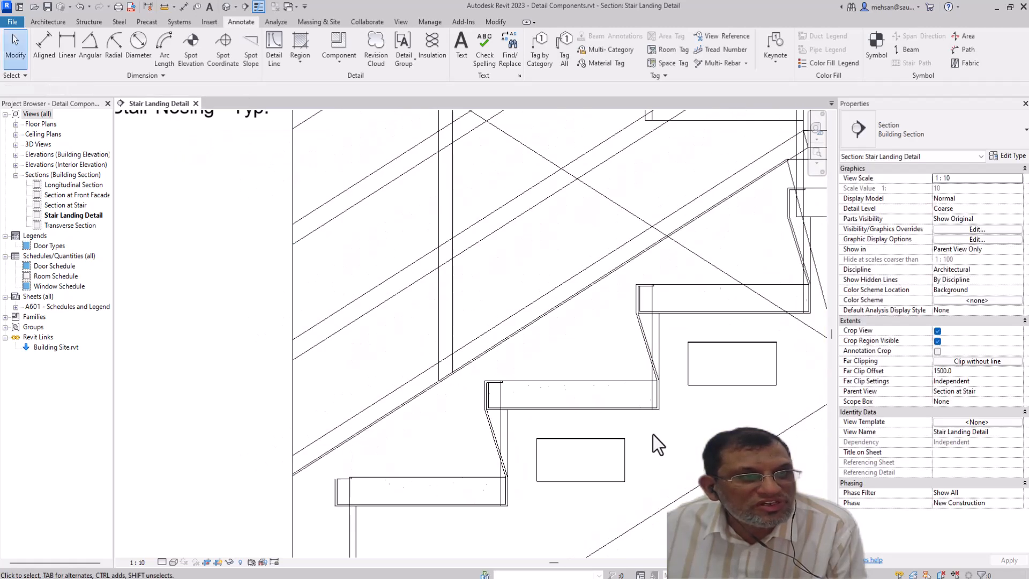
{"action": "scroll", "coordinate": [663, 418], "scroll_direction": "down", "scroll_amount": 1}
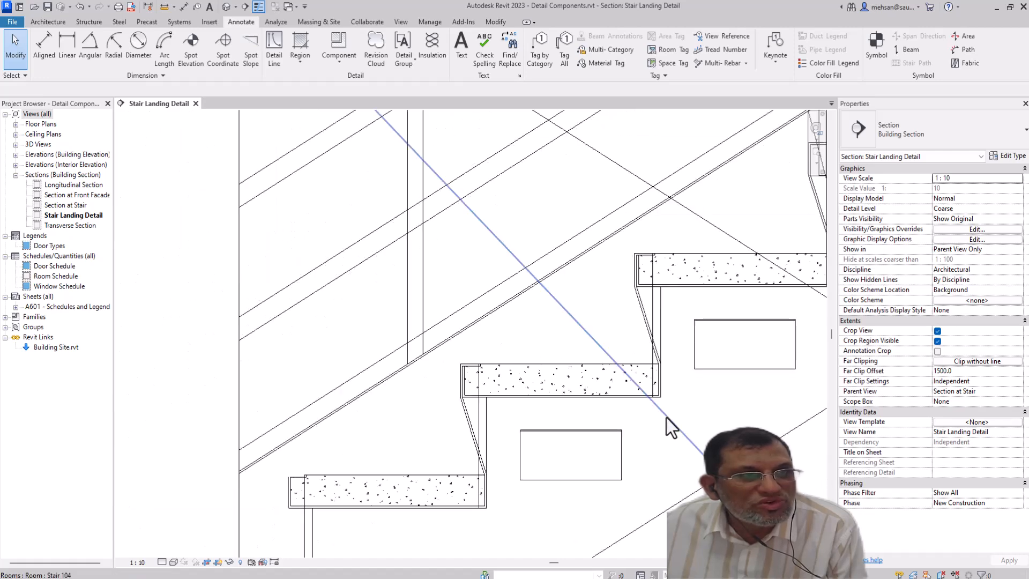
{"action": "scroll", "coordinate": [675, 416], "scroll_direction": "down", "scroll_amount": 7}
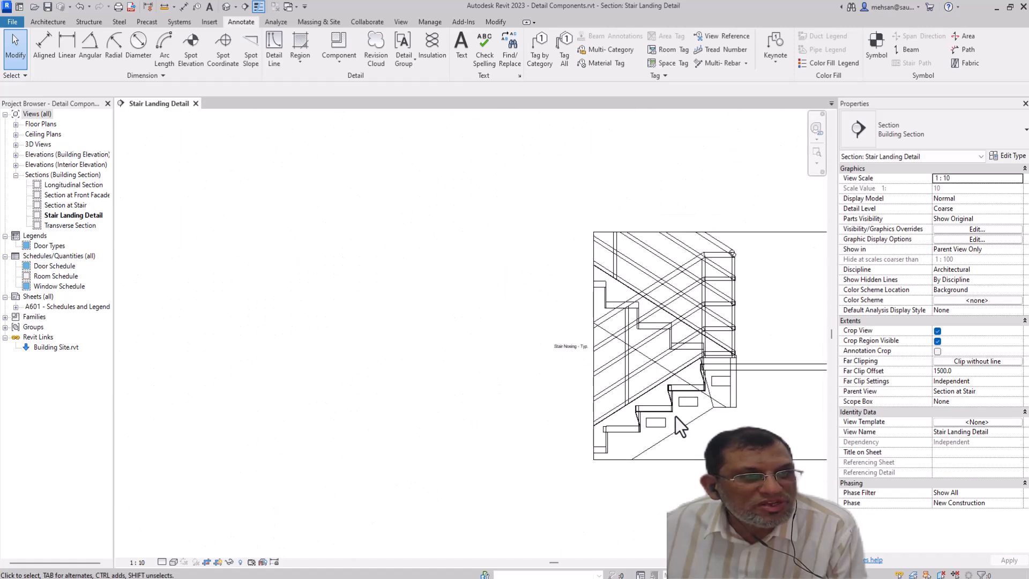
{"action": "scroll", "coordinate": [687, 428], "scroll_direction": "up", "scroll_amount": 2}
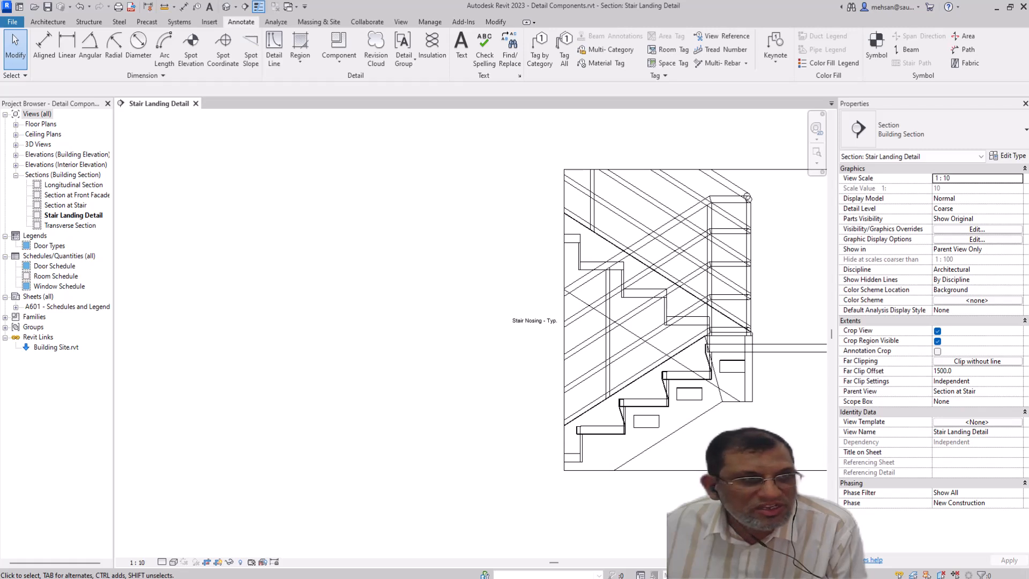
{"action": "left_click", "coordinate": [619, 412]}
{"action": "key", "text": "Escape"}
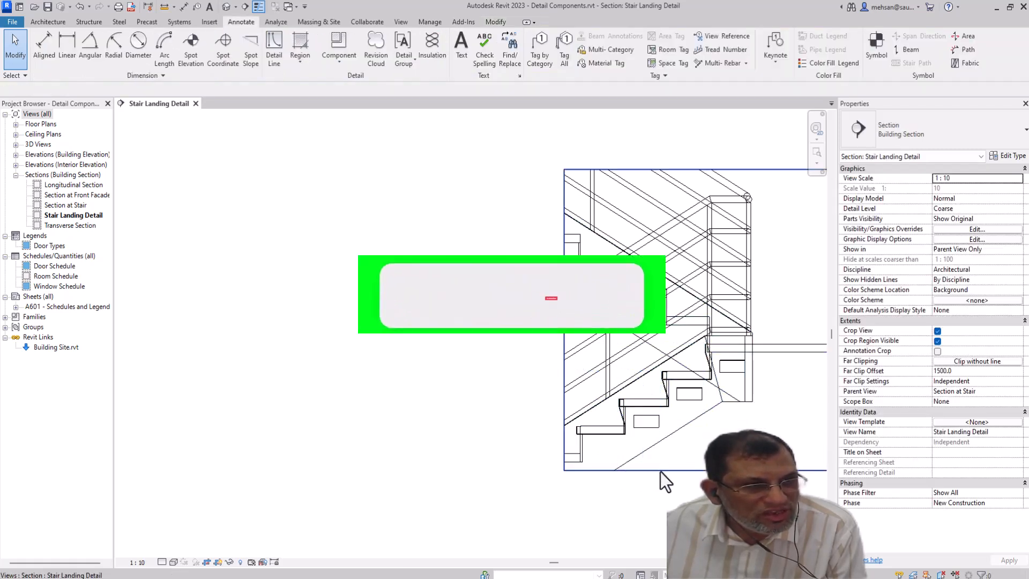
- Extend the section view's crop region downward and outward on the lower-flight side to show more treads
{"action": "left_click", "coordinate": [655, 472]}
{"action": "scroll", "coordinate": [656, 471], "scroll_direction": "up", "scroll_amount": 1}
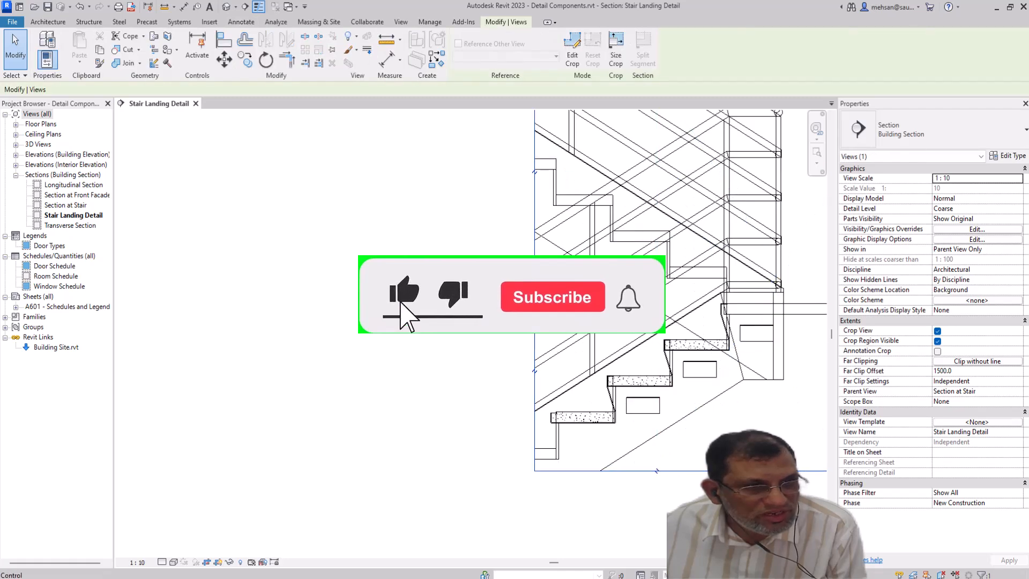
{"action": "left_click_drag", "start_coordinate": [656, 471], "coordinate": [638, 498]}
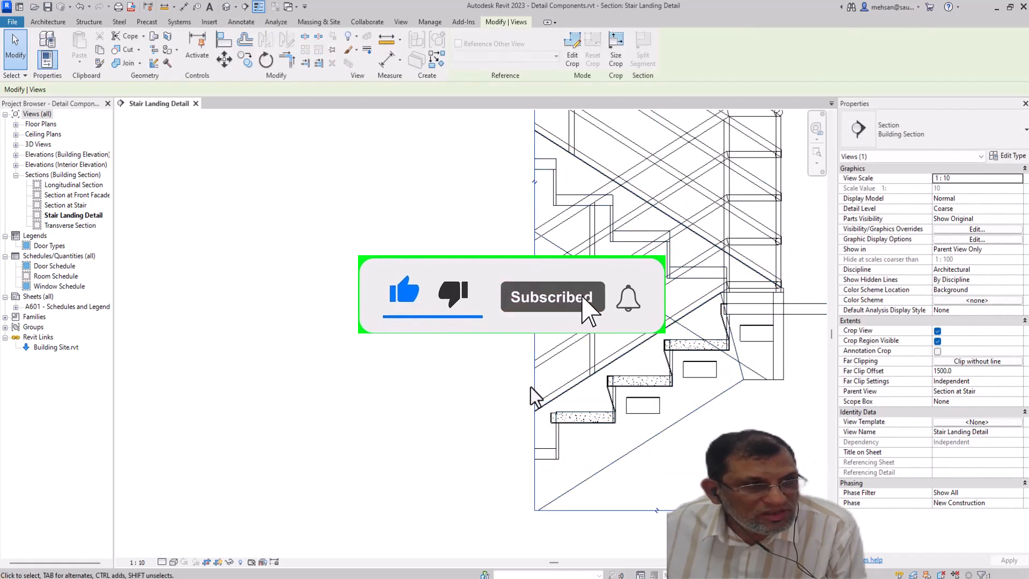
{"action": "left_click_drag", "start_coordinate": [534, 386], "coordinate": [479, 386]}
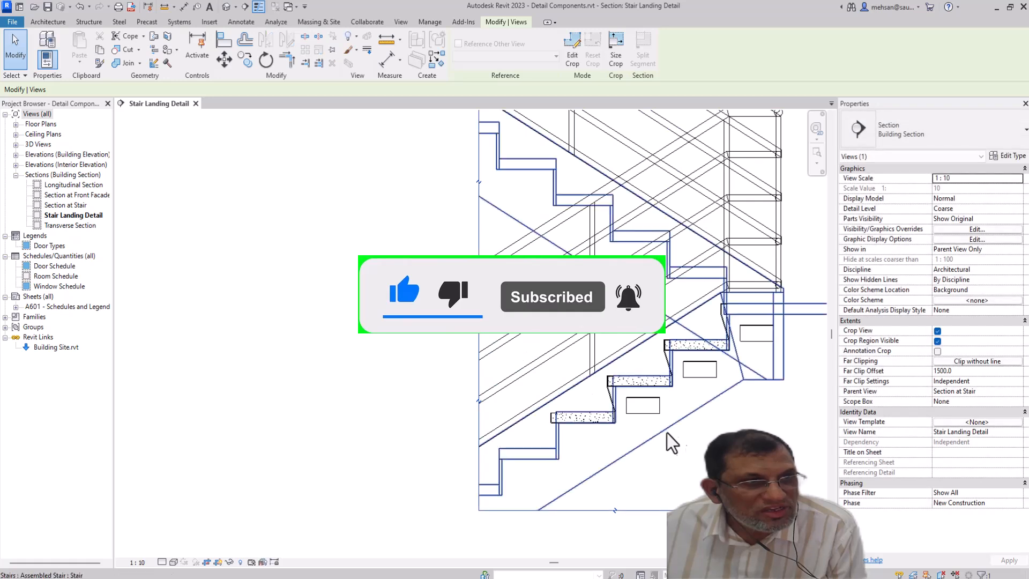
- Set the number of pan sections in the stair array to 4
{"action": "left_click", "coordinate": [663, 380]}
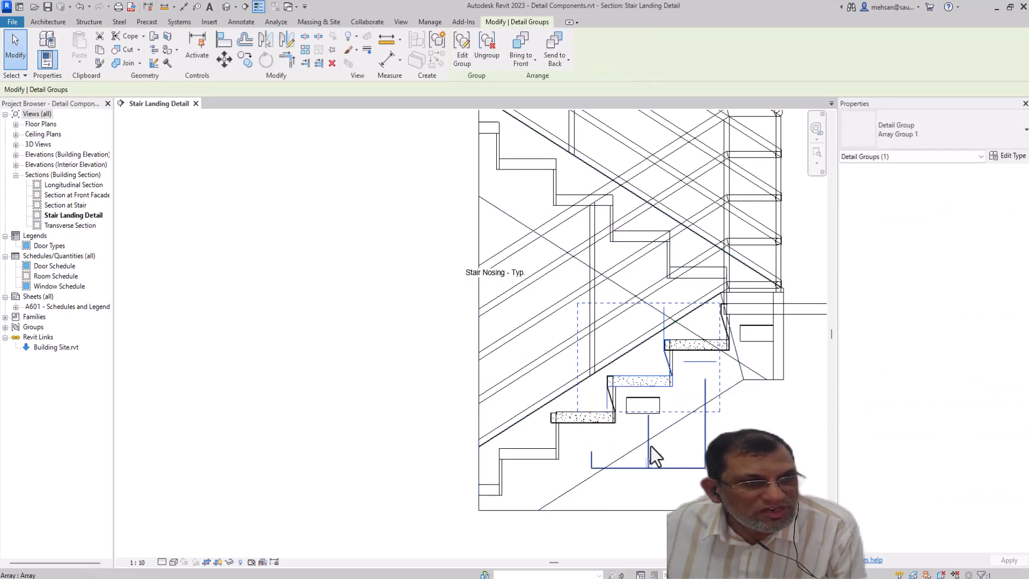
{"action": "left_click", "coordinate": [649, 462]}
{"action": "type", "text": "4"}
{"action": "key", "text": "Return"}
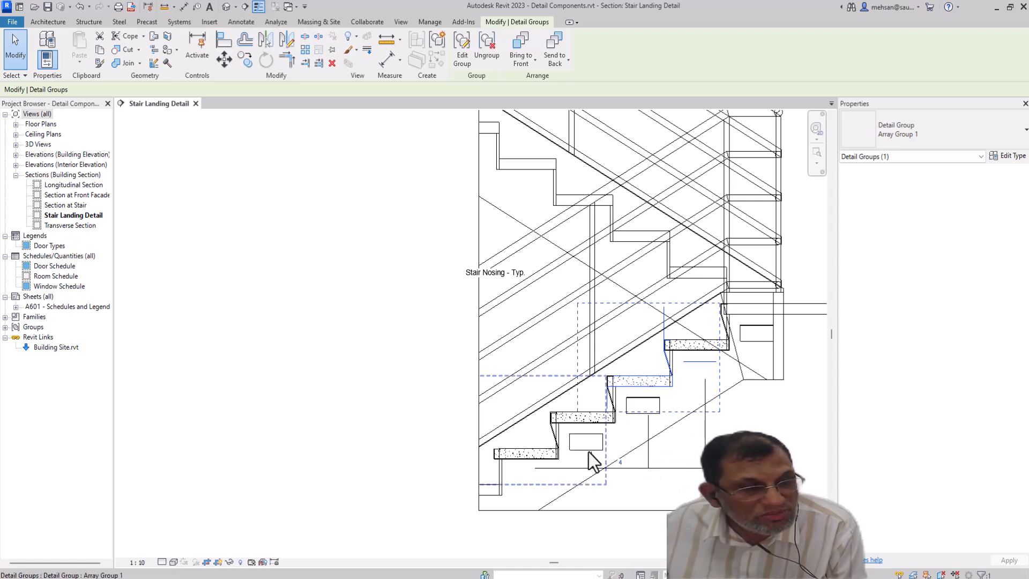
{"action": "key", "text": "Escape"}
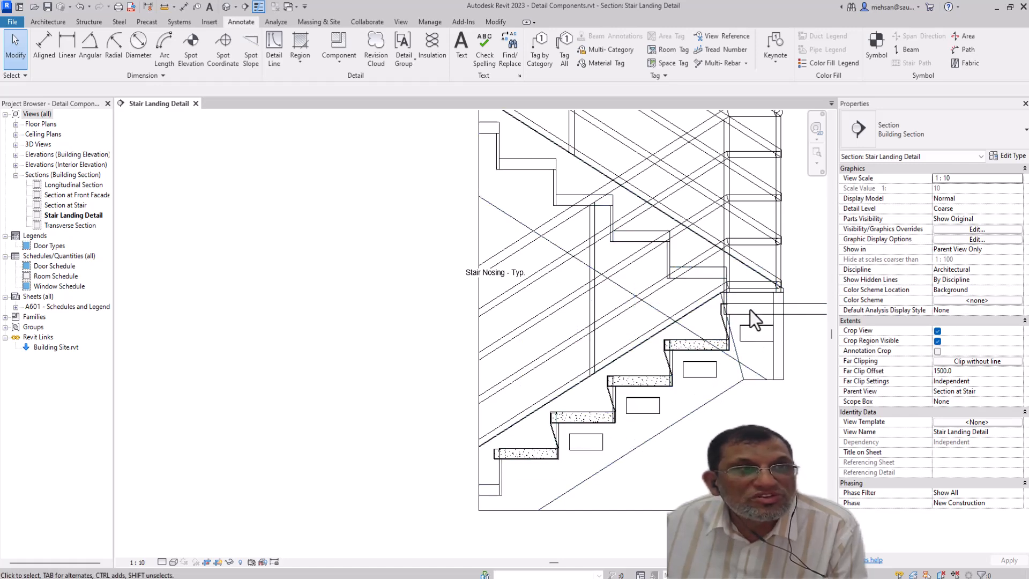
- Open the array group for editing and select the light gauge angle beneath the tread
{"action": "scroll", "coordinate": [748, 310], "scroll_direction": "up", "scroll_amount": 1}
{"action": "scroll", "coordinate": [747, 313], "scroll_direction": "up", "scroll_amount": 1}
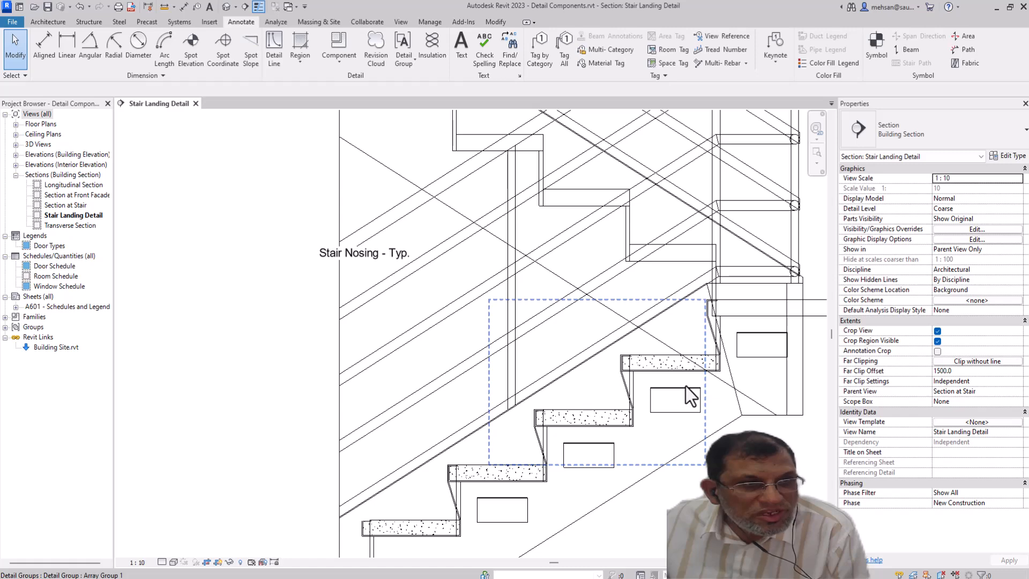
{"action": "scroll", "coordinate": [684, 391], "scroll_direction": "up", "scroll_amount": 5}
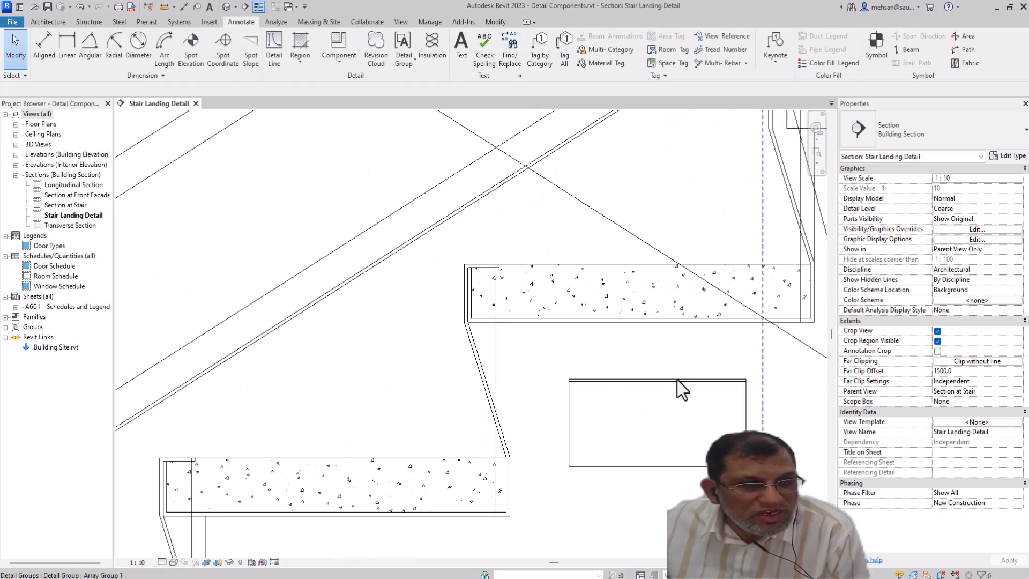
{"action": "left_click", "coordinate": [677, 380]}
{"action": "scroll", "coordinate": [682, 391], "scroll_direction": "up", "scroll_amount": 1}
{"action": "key", "text": "Escape"}
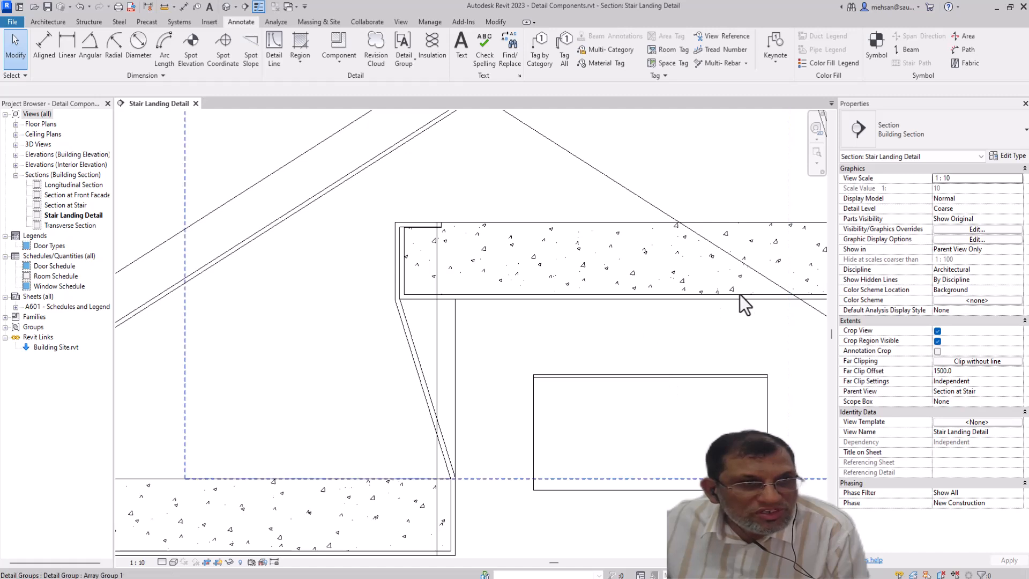
{"action": "left_click", "coordinate": [643, 377]}
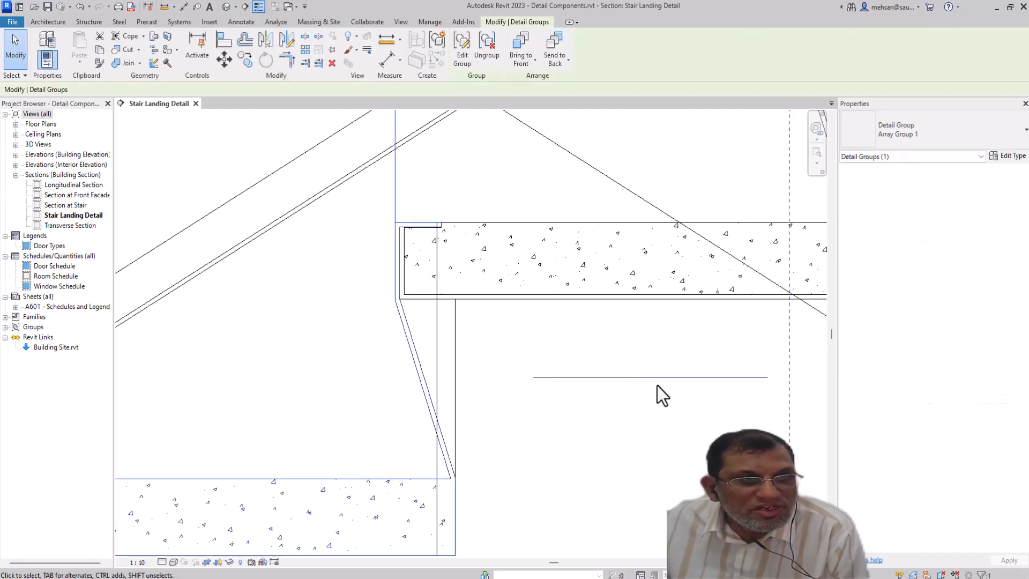
{"action": "left_click", "coordinate": [461, 60]}
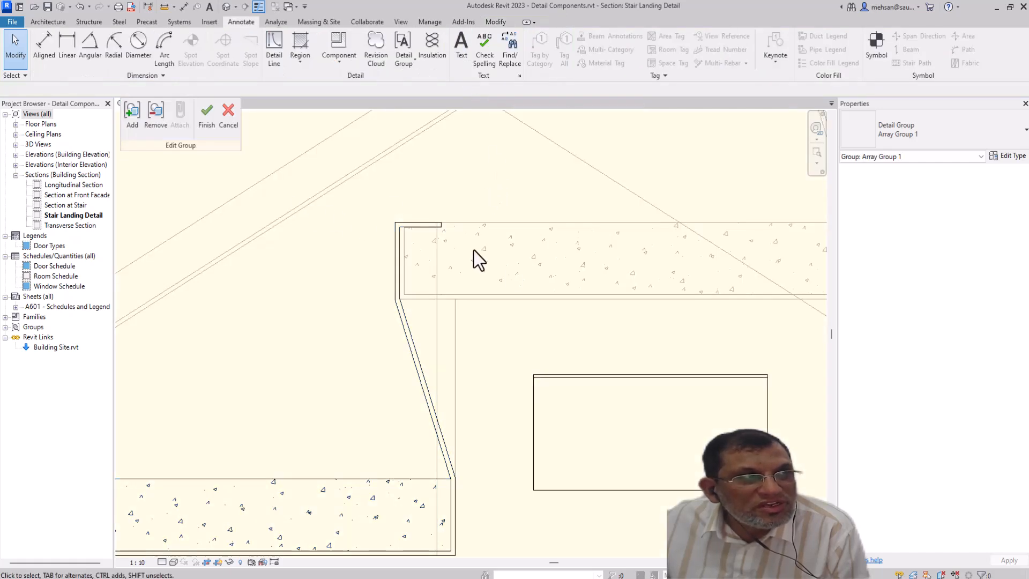
{"action": "left_click", "coordinate": [663, 378]}
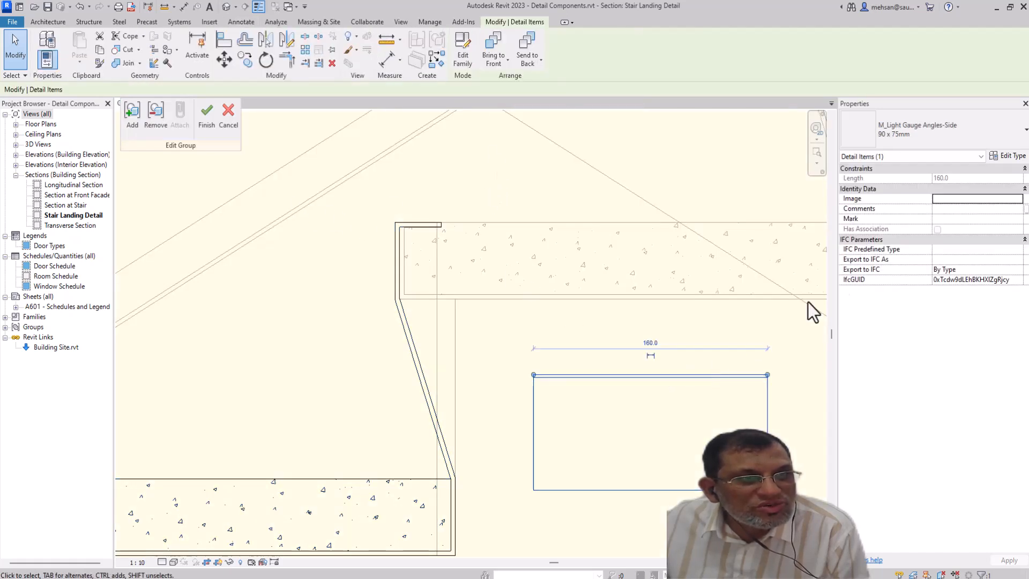
{"action": "right_click", "coordinate": [673, 376]}
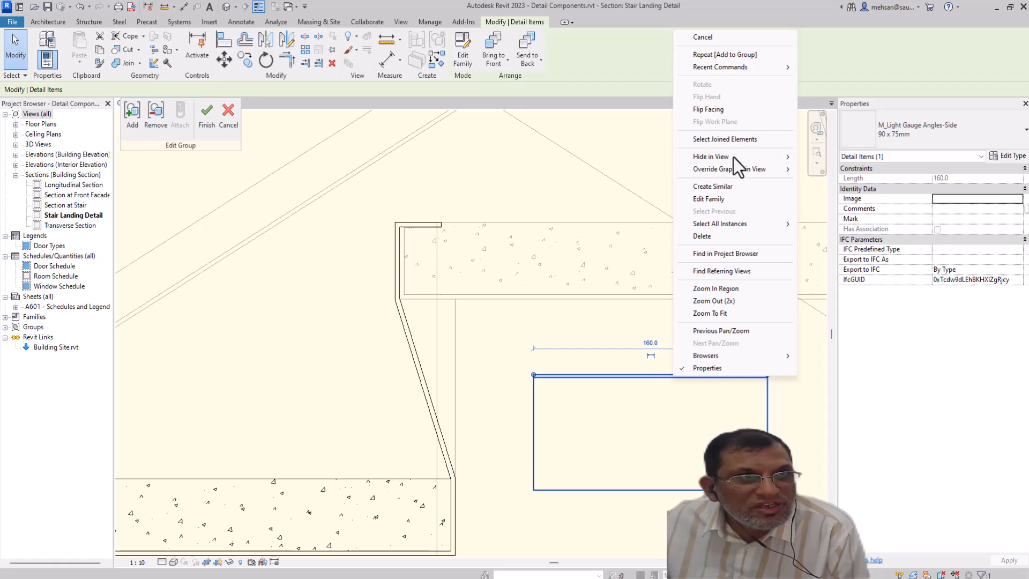
{"action": "left_click", "coordinate": [704, 387]}
{"action": "right_click", "coordinate": [666, 375]}
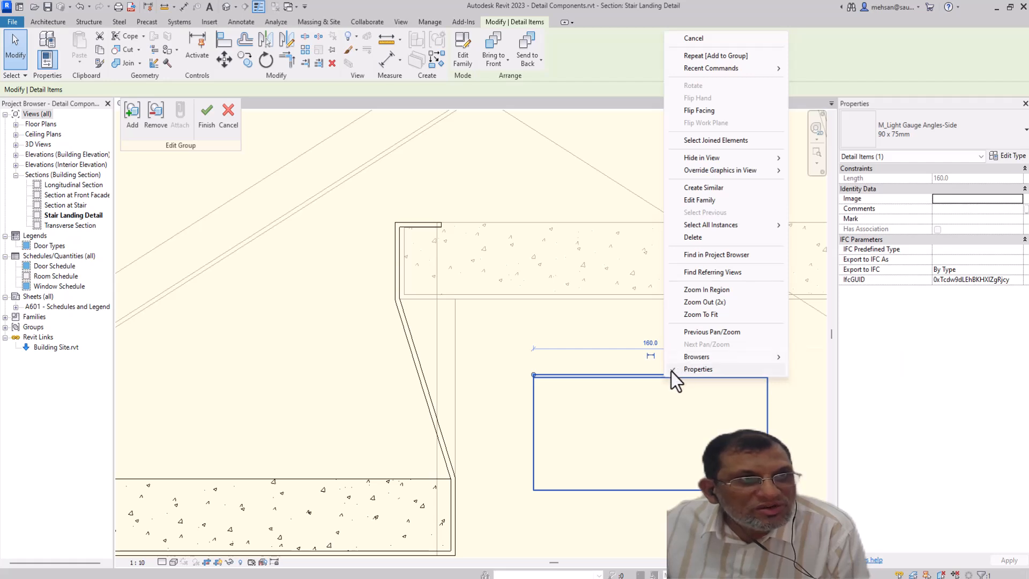
{"action": "left_click", "coordinate": [638, 380]}
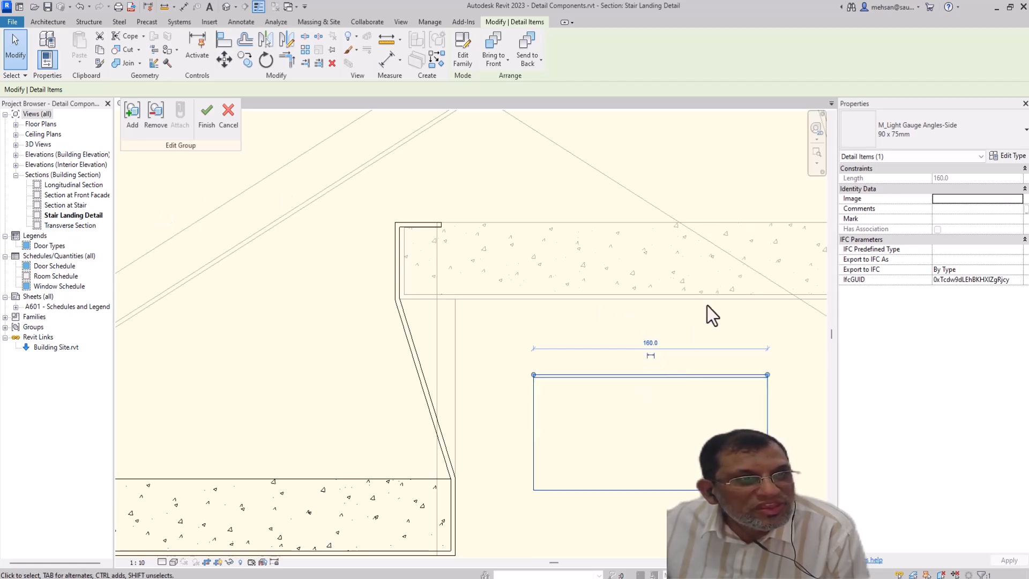
- Move the light gauge angle up against the underside of the steel pan and finish the array group edit
{"action": "left_click", "coordinate": [224, 59]}
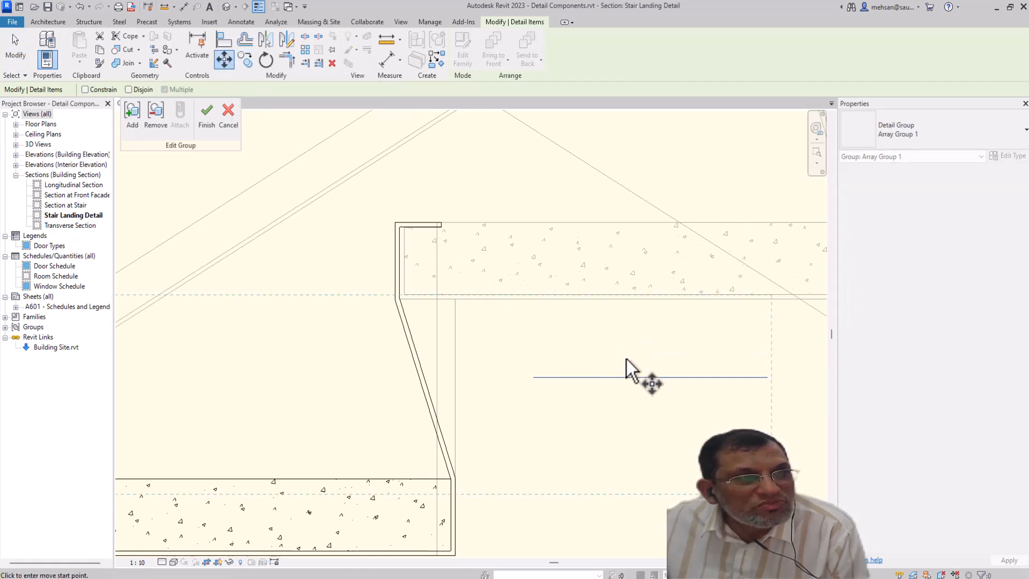
{"action": "left_click", "coordinate": [656, 378]}
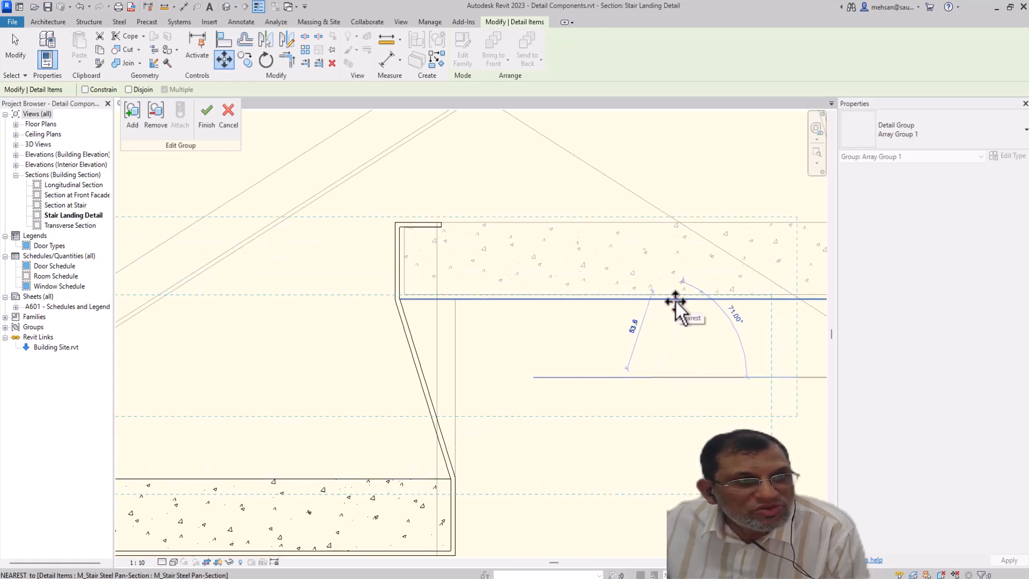
{"action": "left_click", "coordinate": [636, 300]}
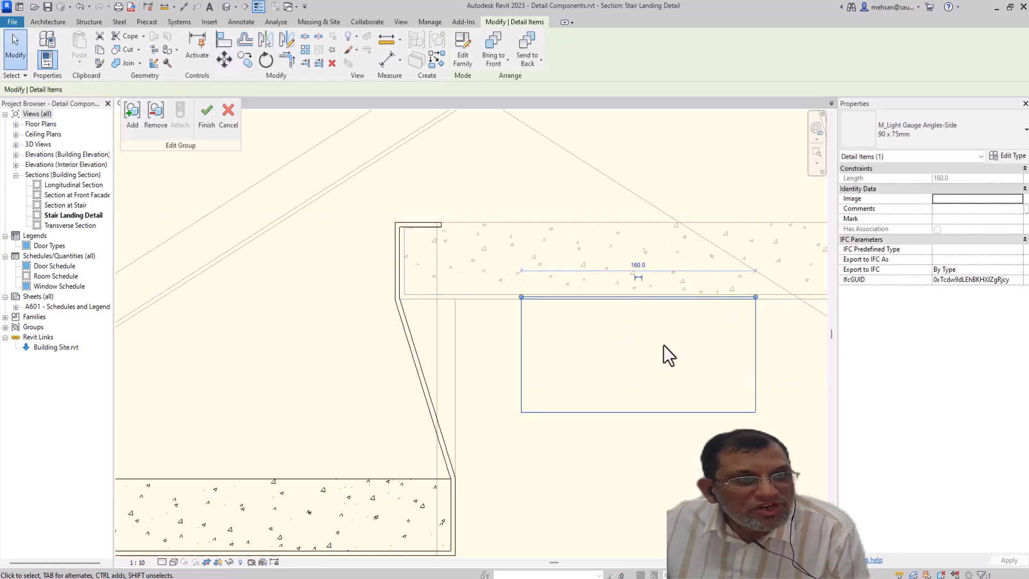
{"action": "scroll", "coordinate": [637, 345], "scroll_direction": "down", "scroll_amount": 1}
{"action": "scroll", "coordinate": [636, 345], "scroll_direction": "down", "scroll_amount": 2}
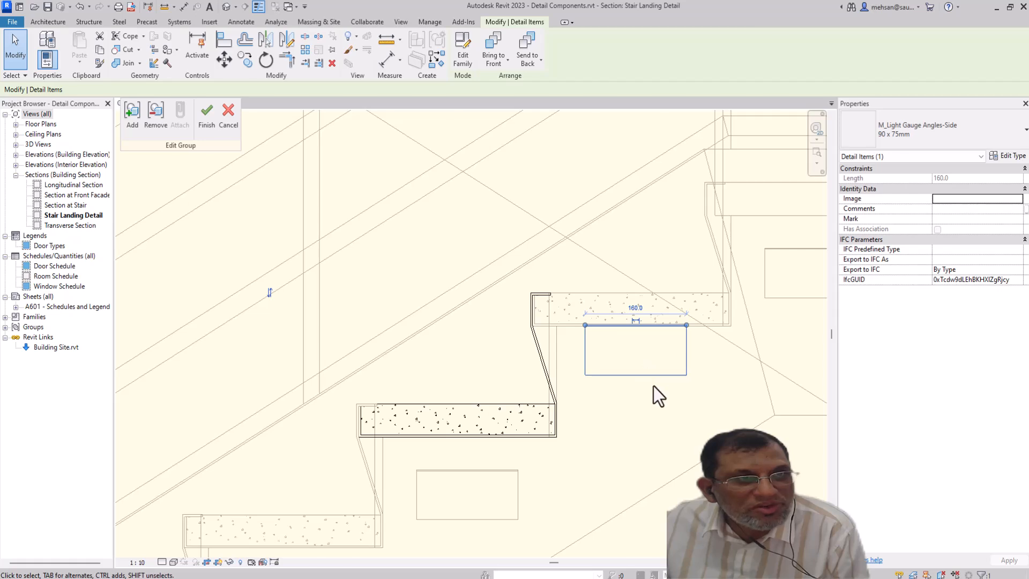
{"action": "left_click", "coordinate": [207, 124]}
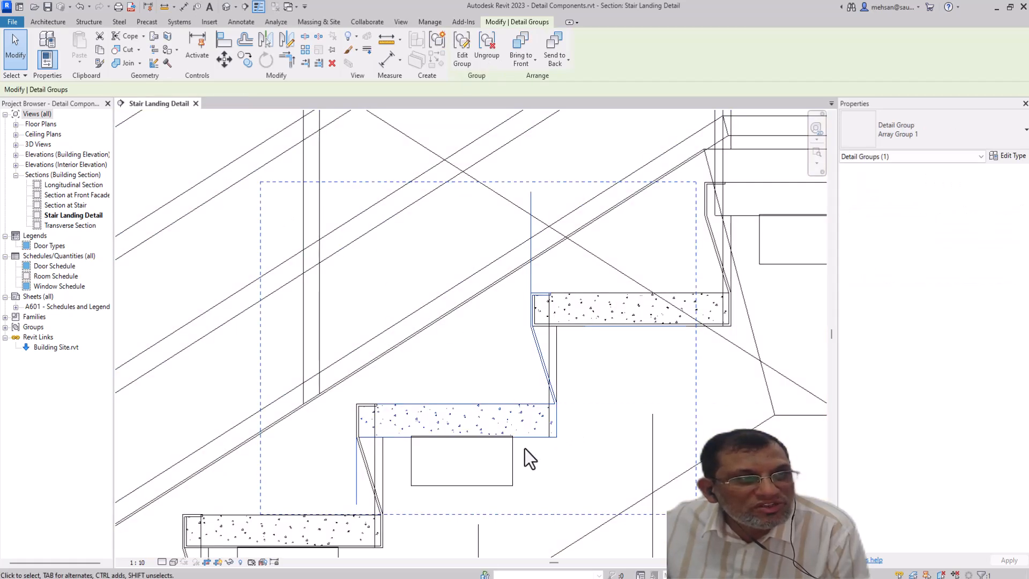
{"action": "scroll", "coordinate": [650, 328], "scroll_direction": "down", "scroll_amount": 1}
{"action": "scroll", "coordinate": [663, 360], "scroll_direction": "down", "scroll_amount": 1}
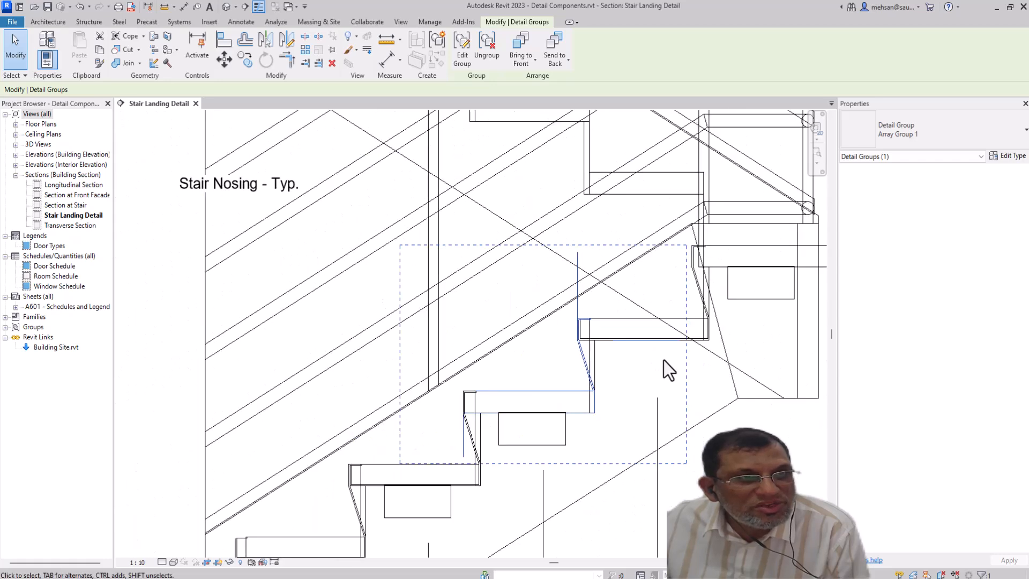
{"action": "scroll", "coordinate": [664, 360], "scroll_direction": "down", "scroll_amount": 2}
{"action": "left_click", "coordinate": [651, 450]}
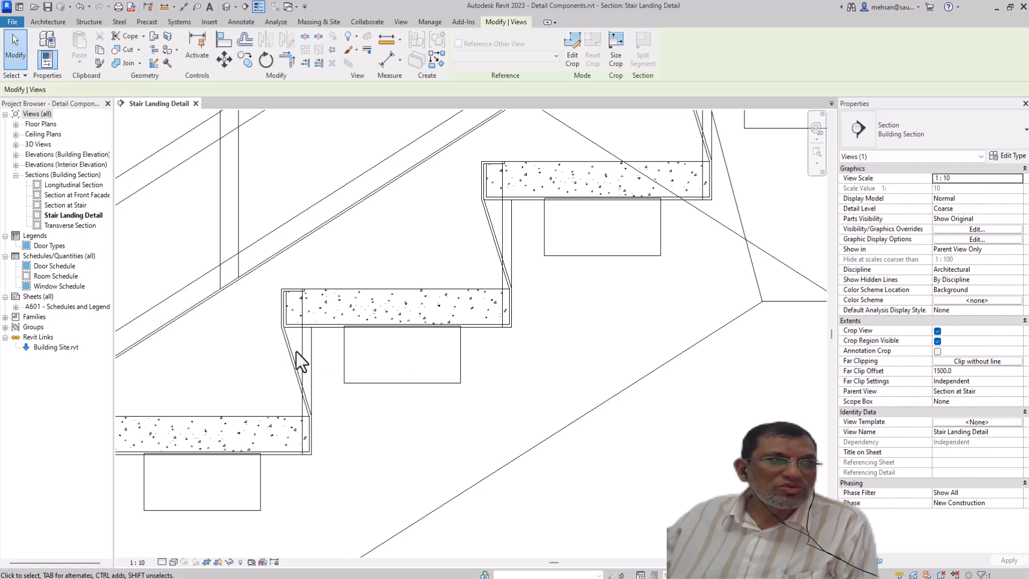
- Examine the break line crossing the lower flight and the arrayed pans and angles across the stair detail
{"action": "scroll", "coordinate": [484, 338], "scroll_direction": "down", "scroll_amount": 5}
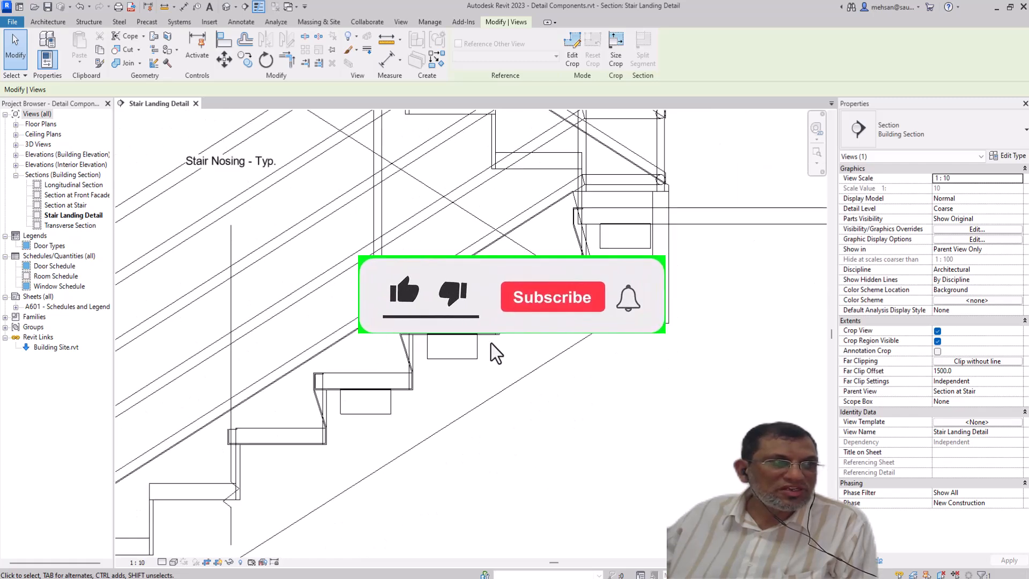
{"action": "left_click", "coordinate": [232, 375]}
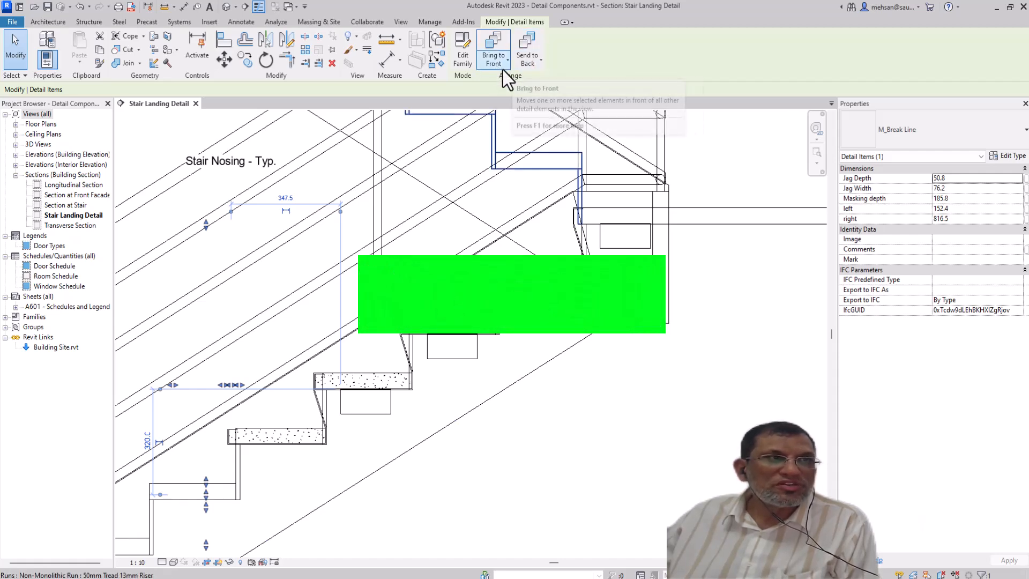
{"action": "left_click", "coordinate": [461, 378]}
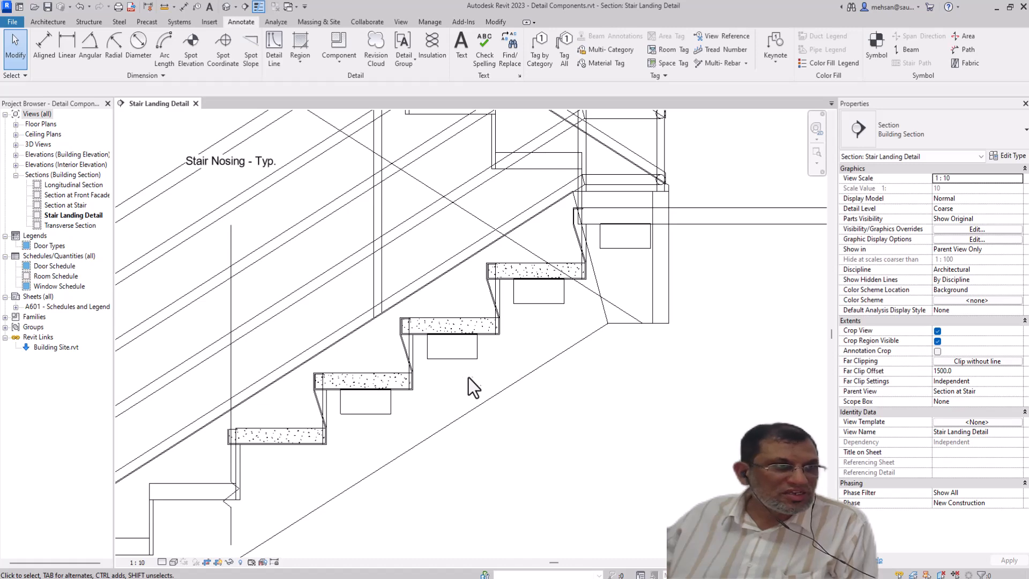
{"action": "scroll", "coordinate": [501, 353], "scroll_direction": "down", "scroll_amount": 5}
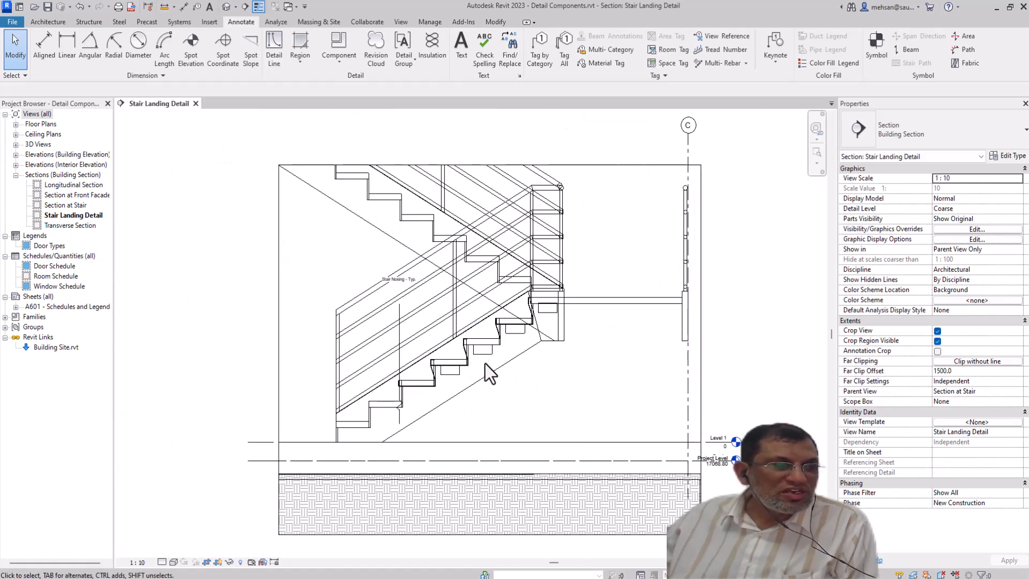
{"action": "scroll", "coordinate": [483, 364], "scroll_direction": "up", "scroll_amount": 3}
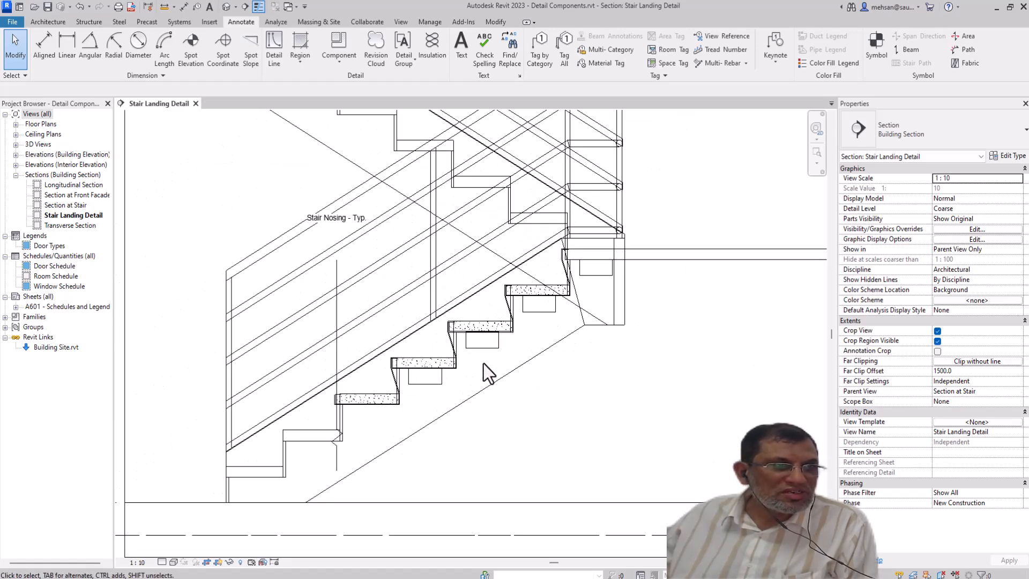